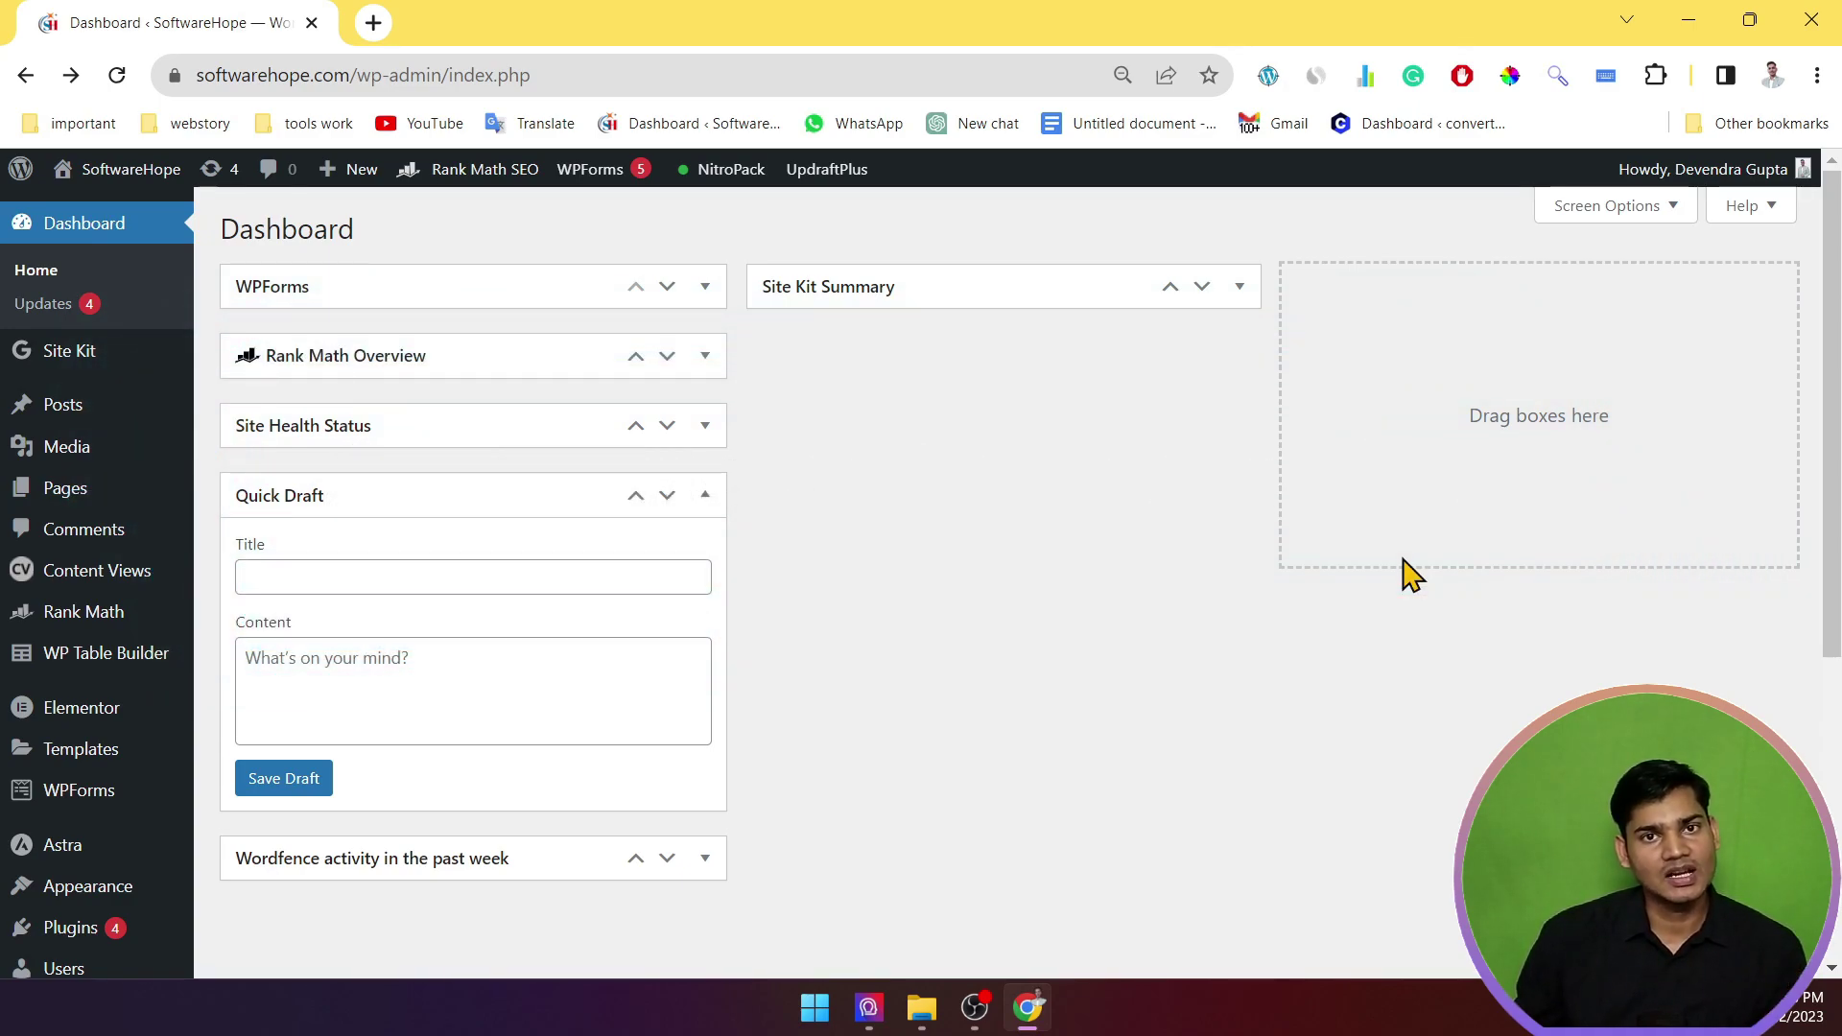
Step: Bring up the Add New User form from the Users menu
left_click(64, 968)
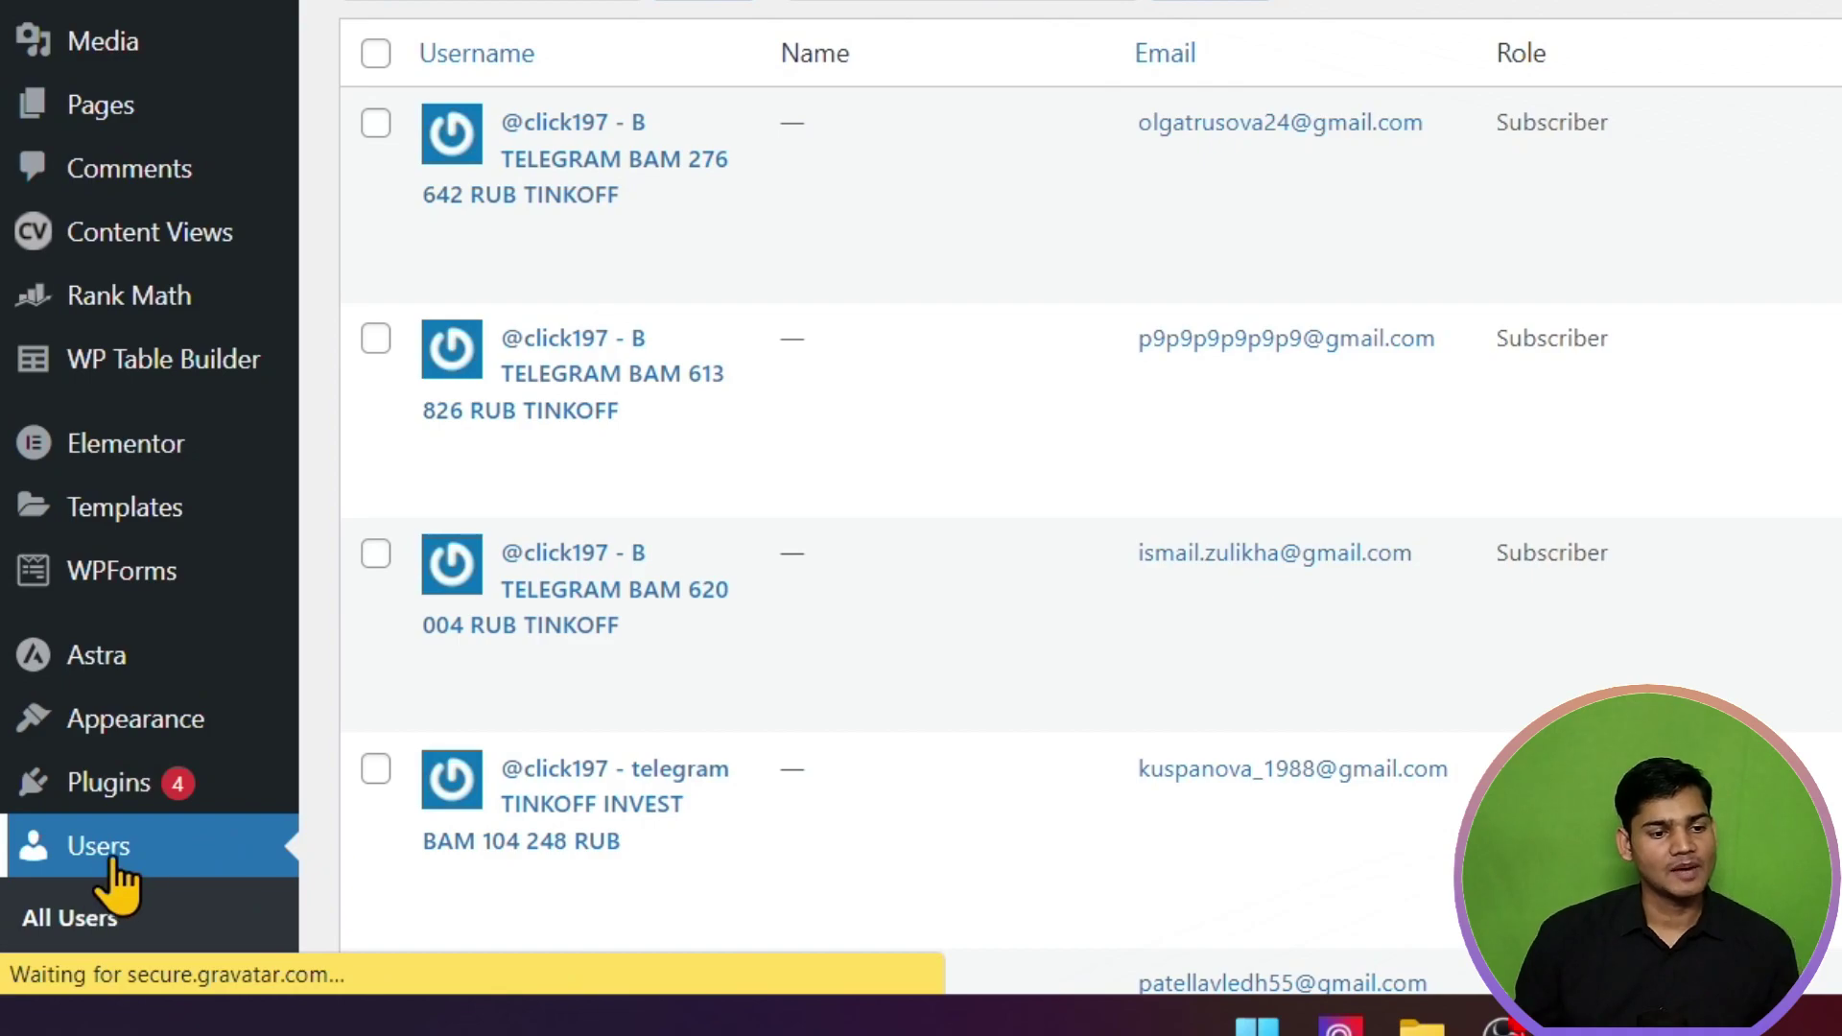
scroll(115, 876, "down", 3)
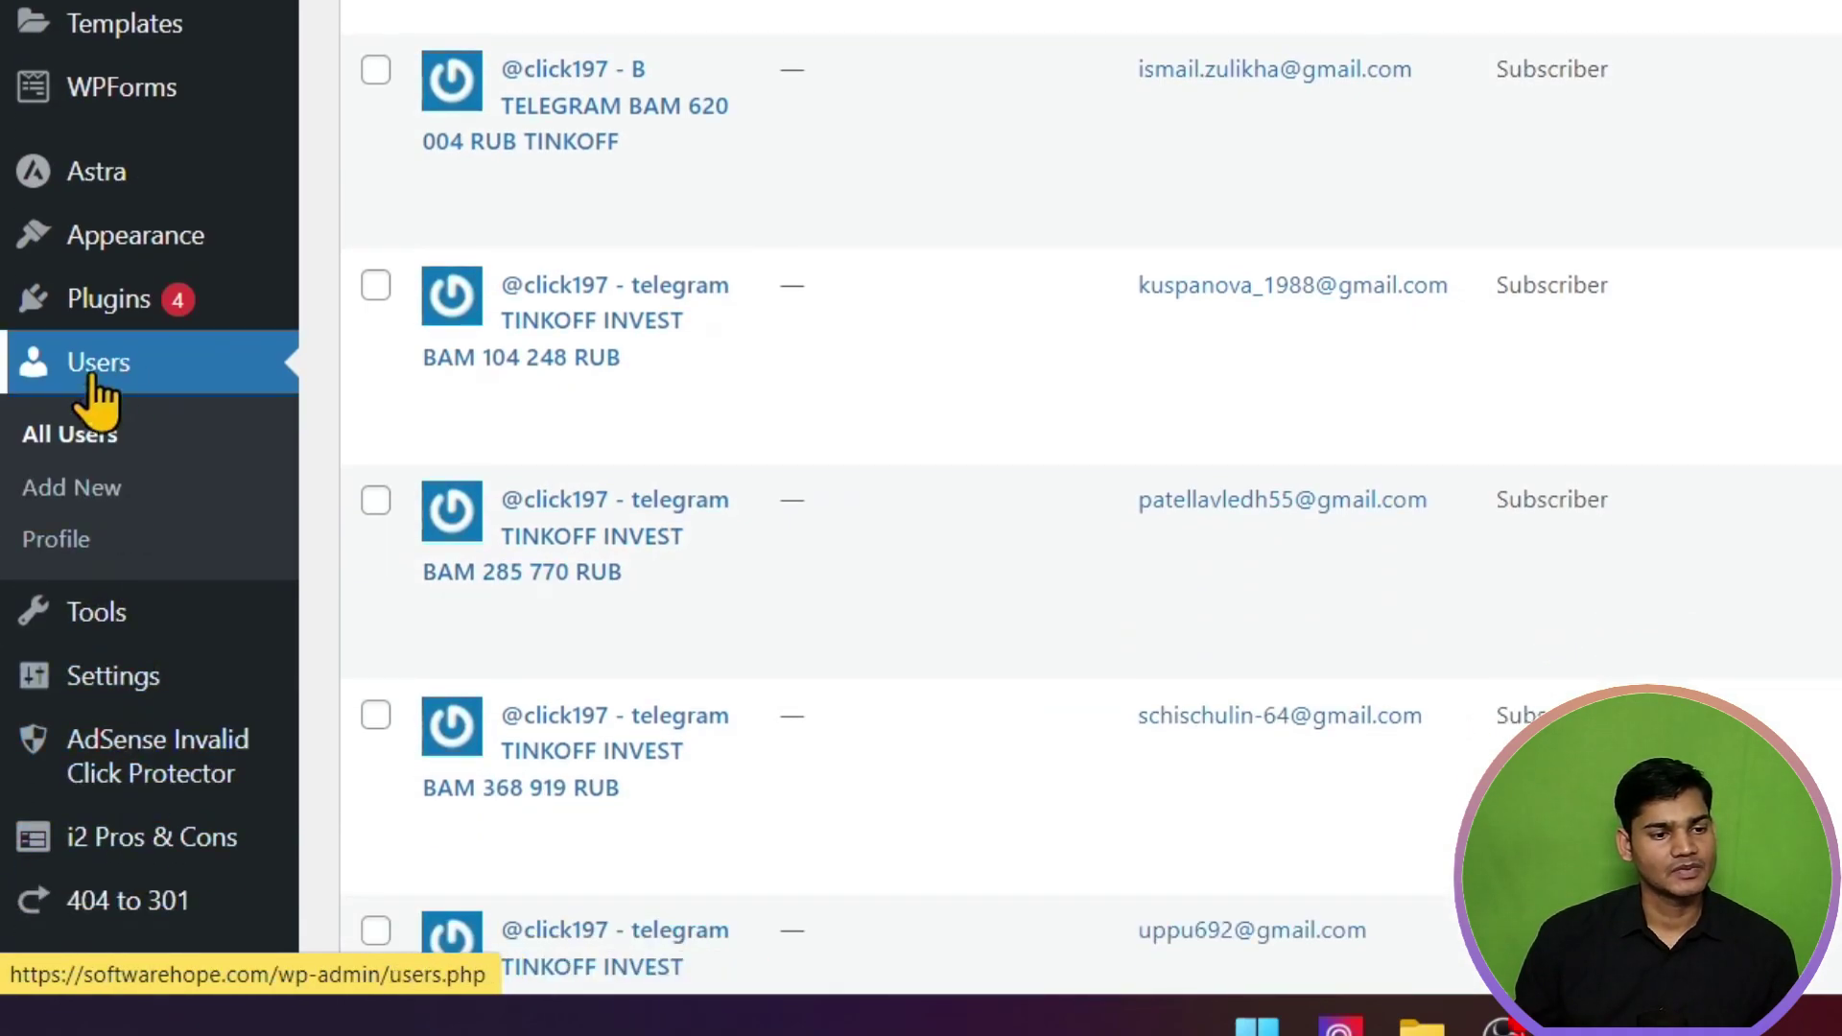
left_click(82, 491)
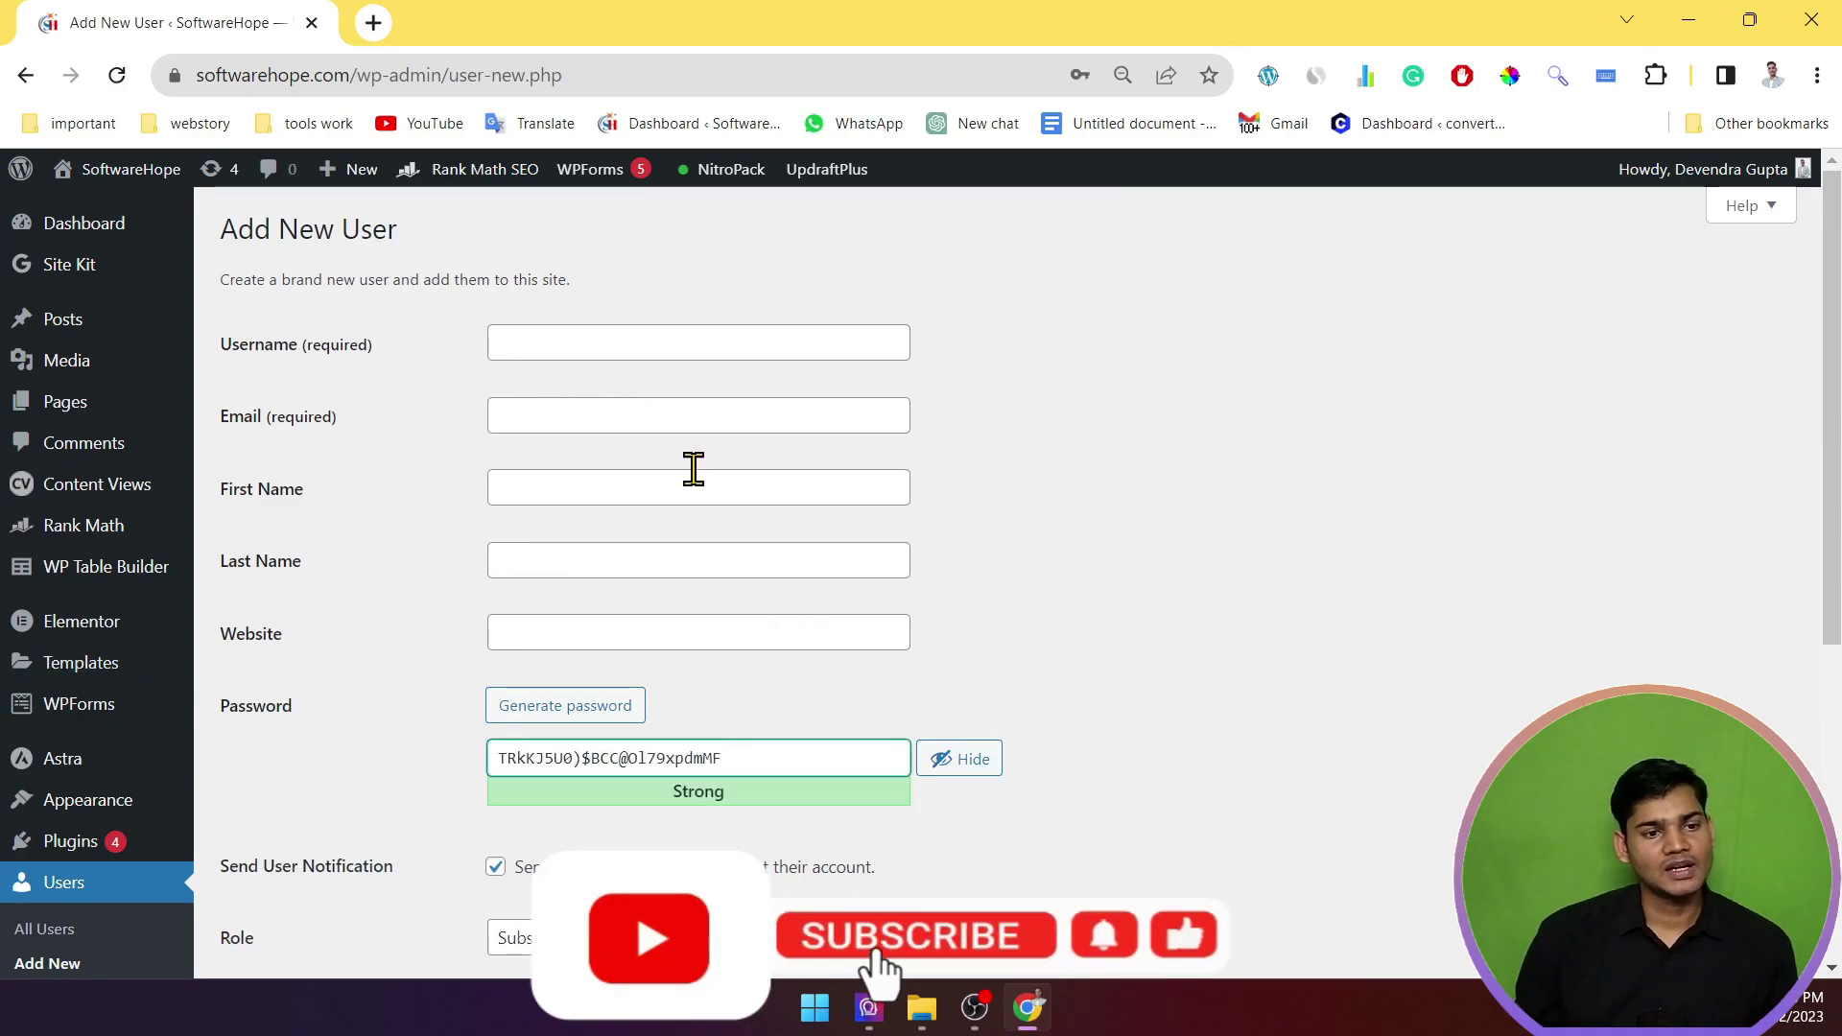
left_click_drag(214, 246, 485, 246)
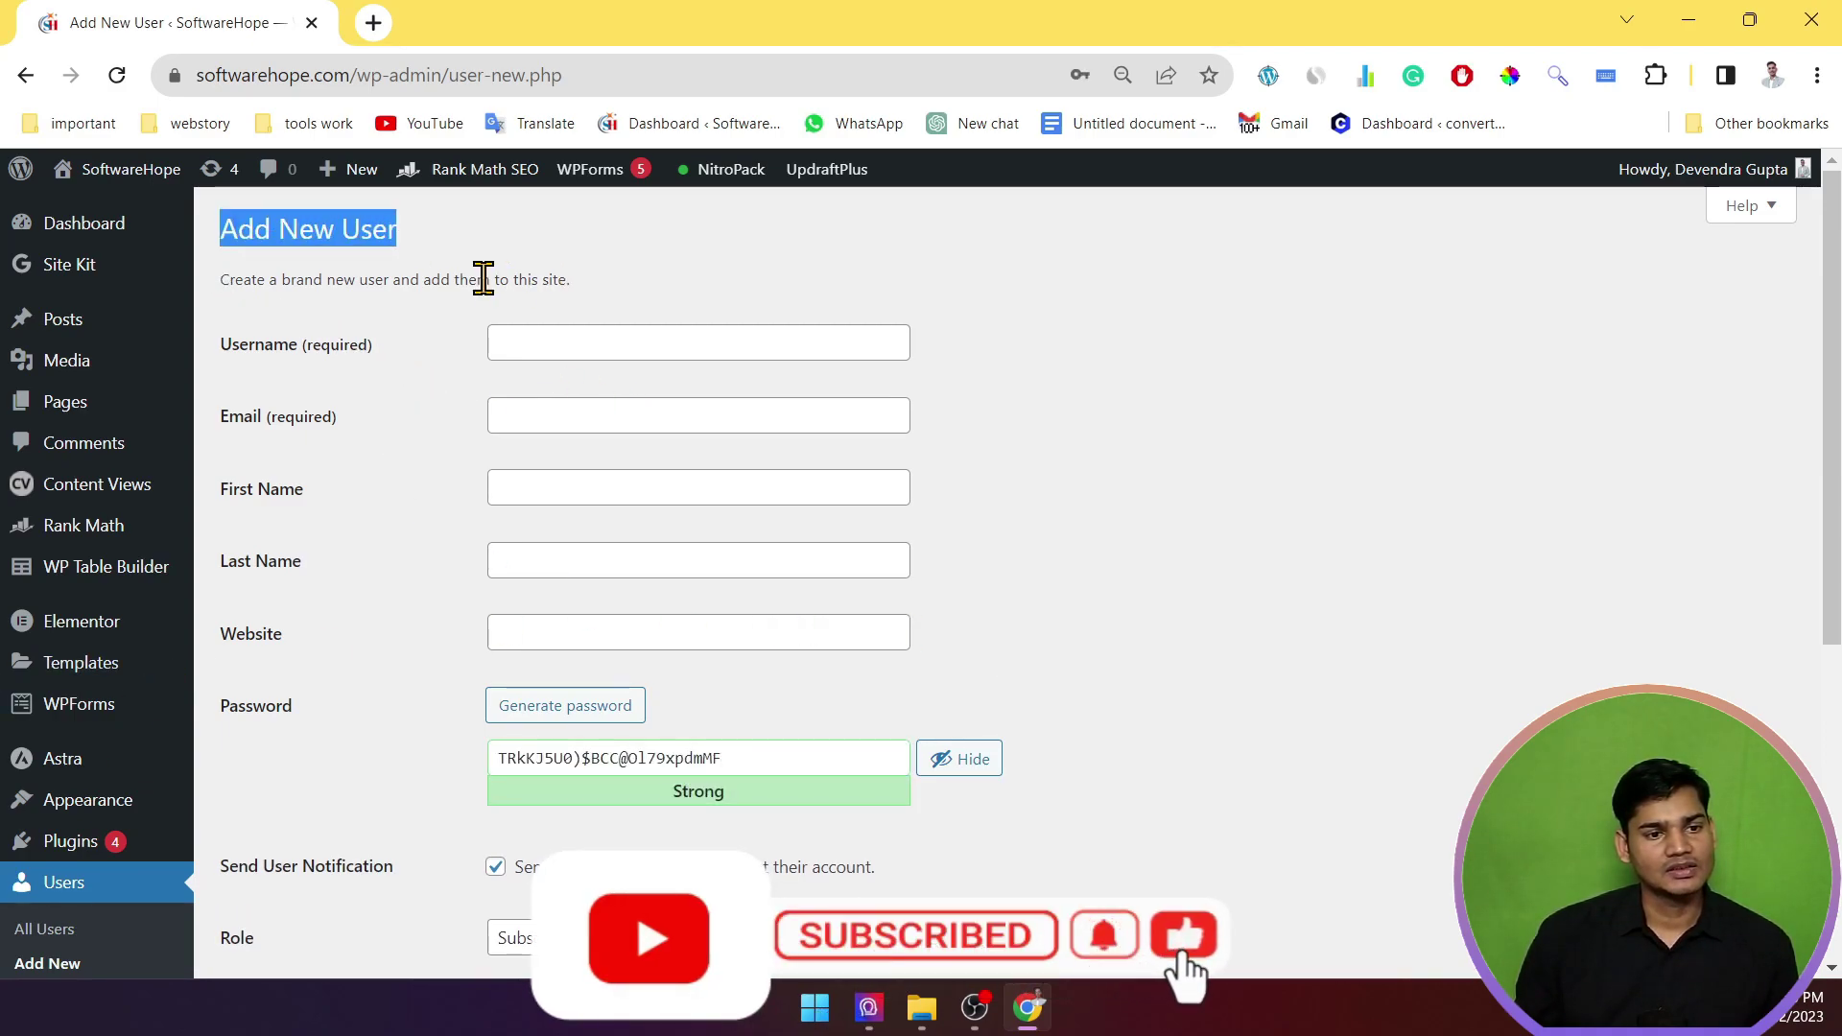
left_click(511, 267)
left_click_drag(223, 230, 519, 253)
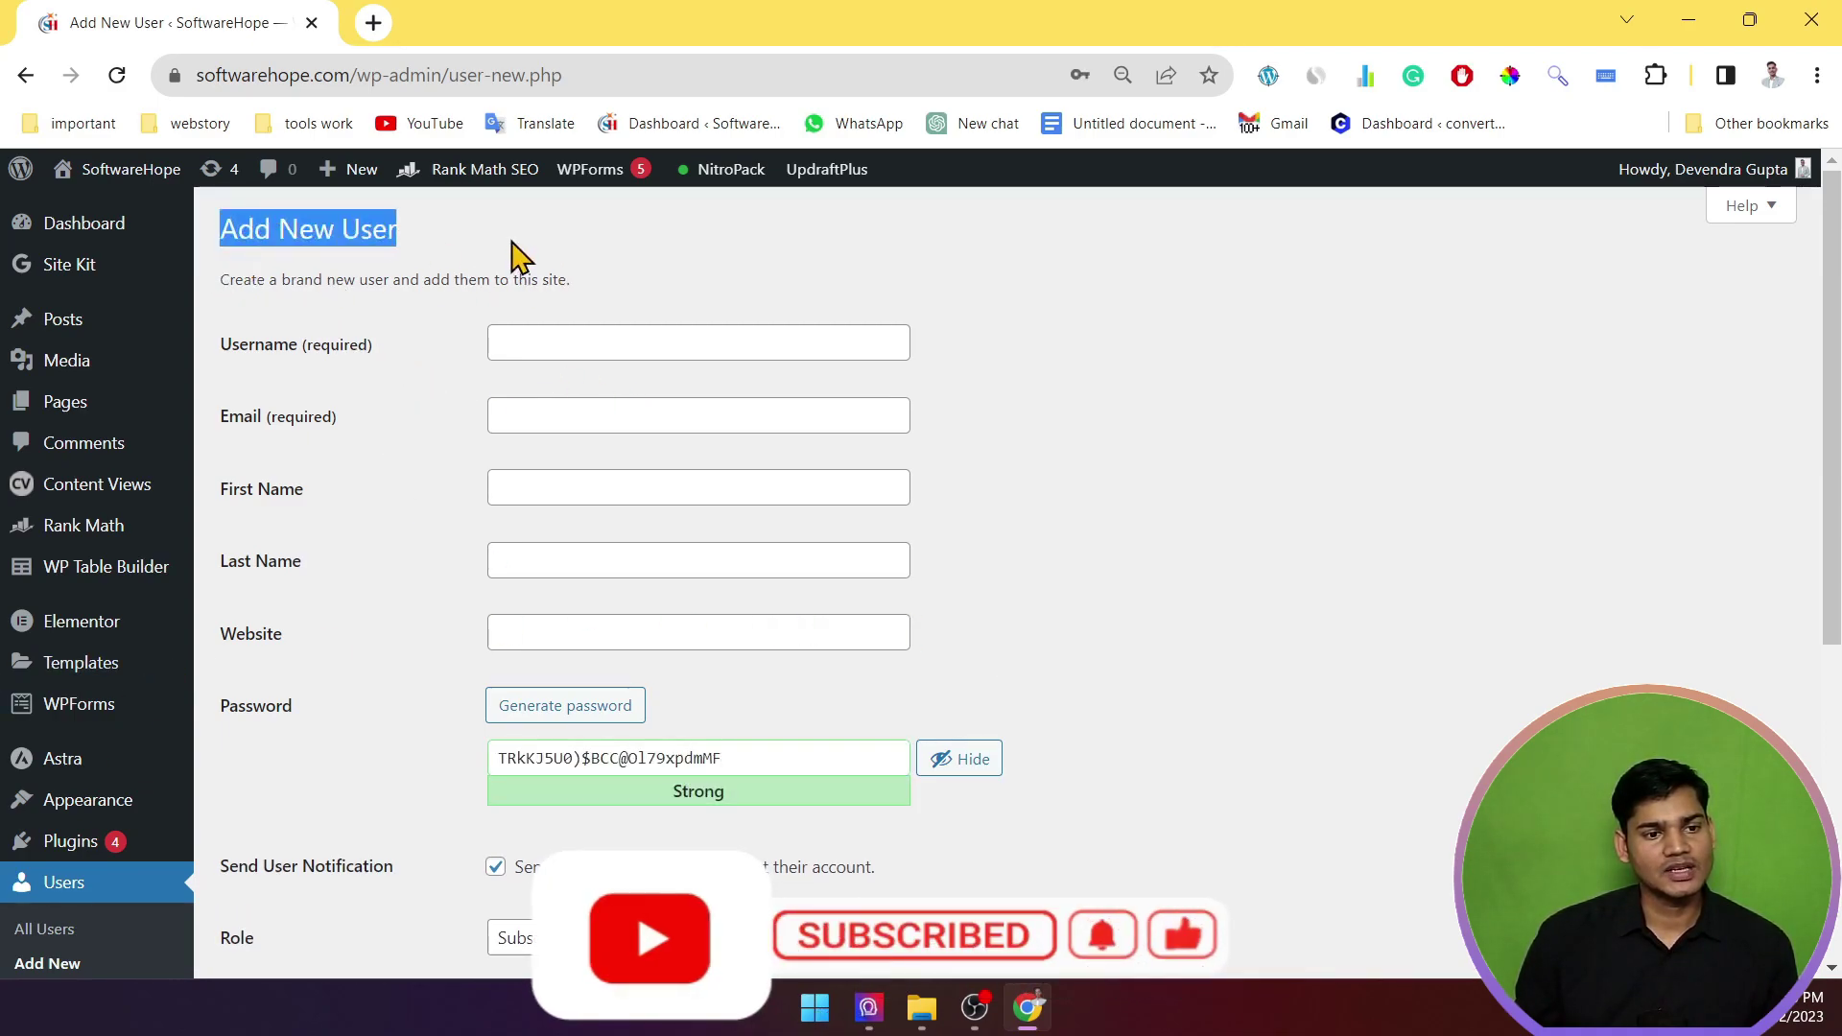
Step: Enter the new user's username and e-mail address
left_click(577, 349)
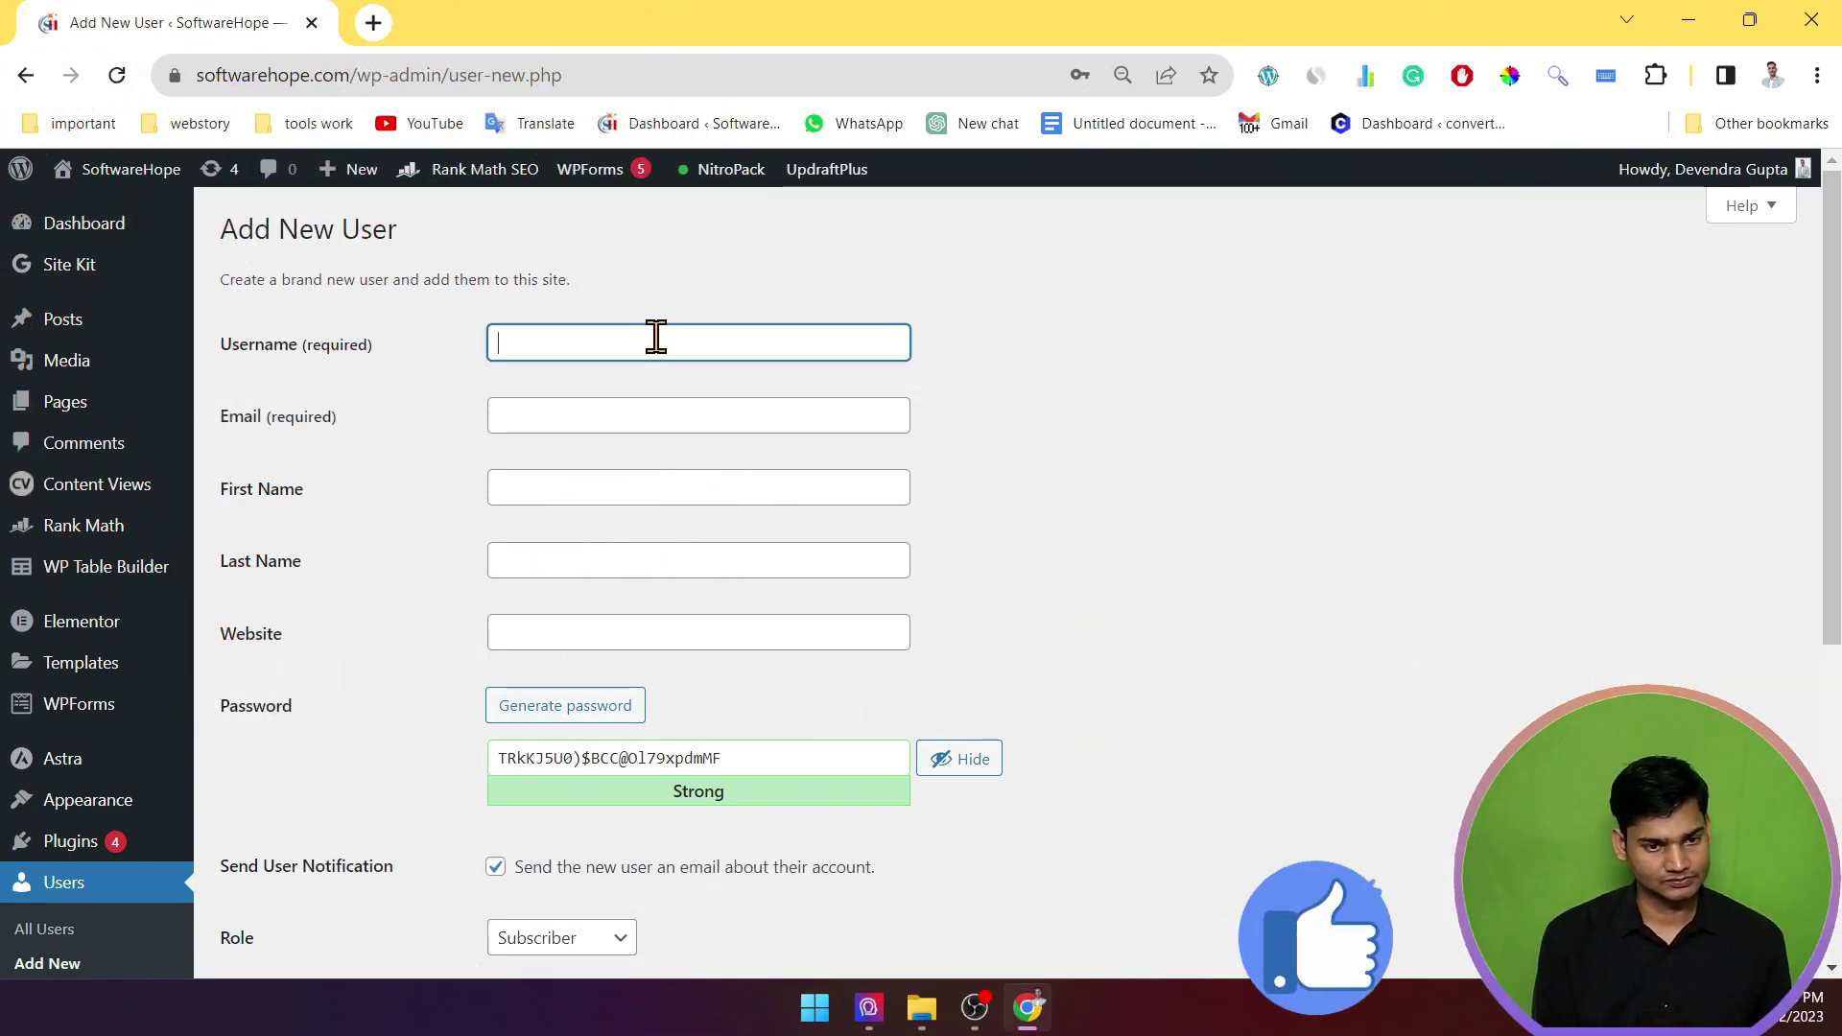
type("DEV21")
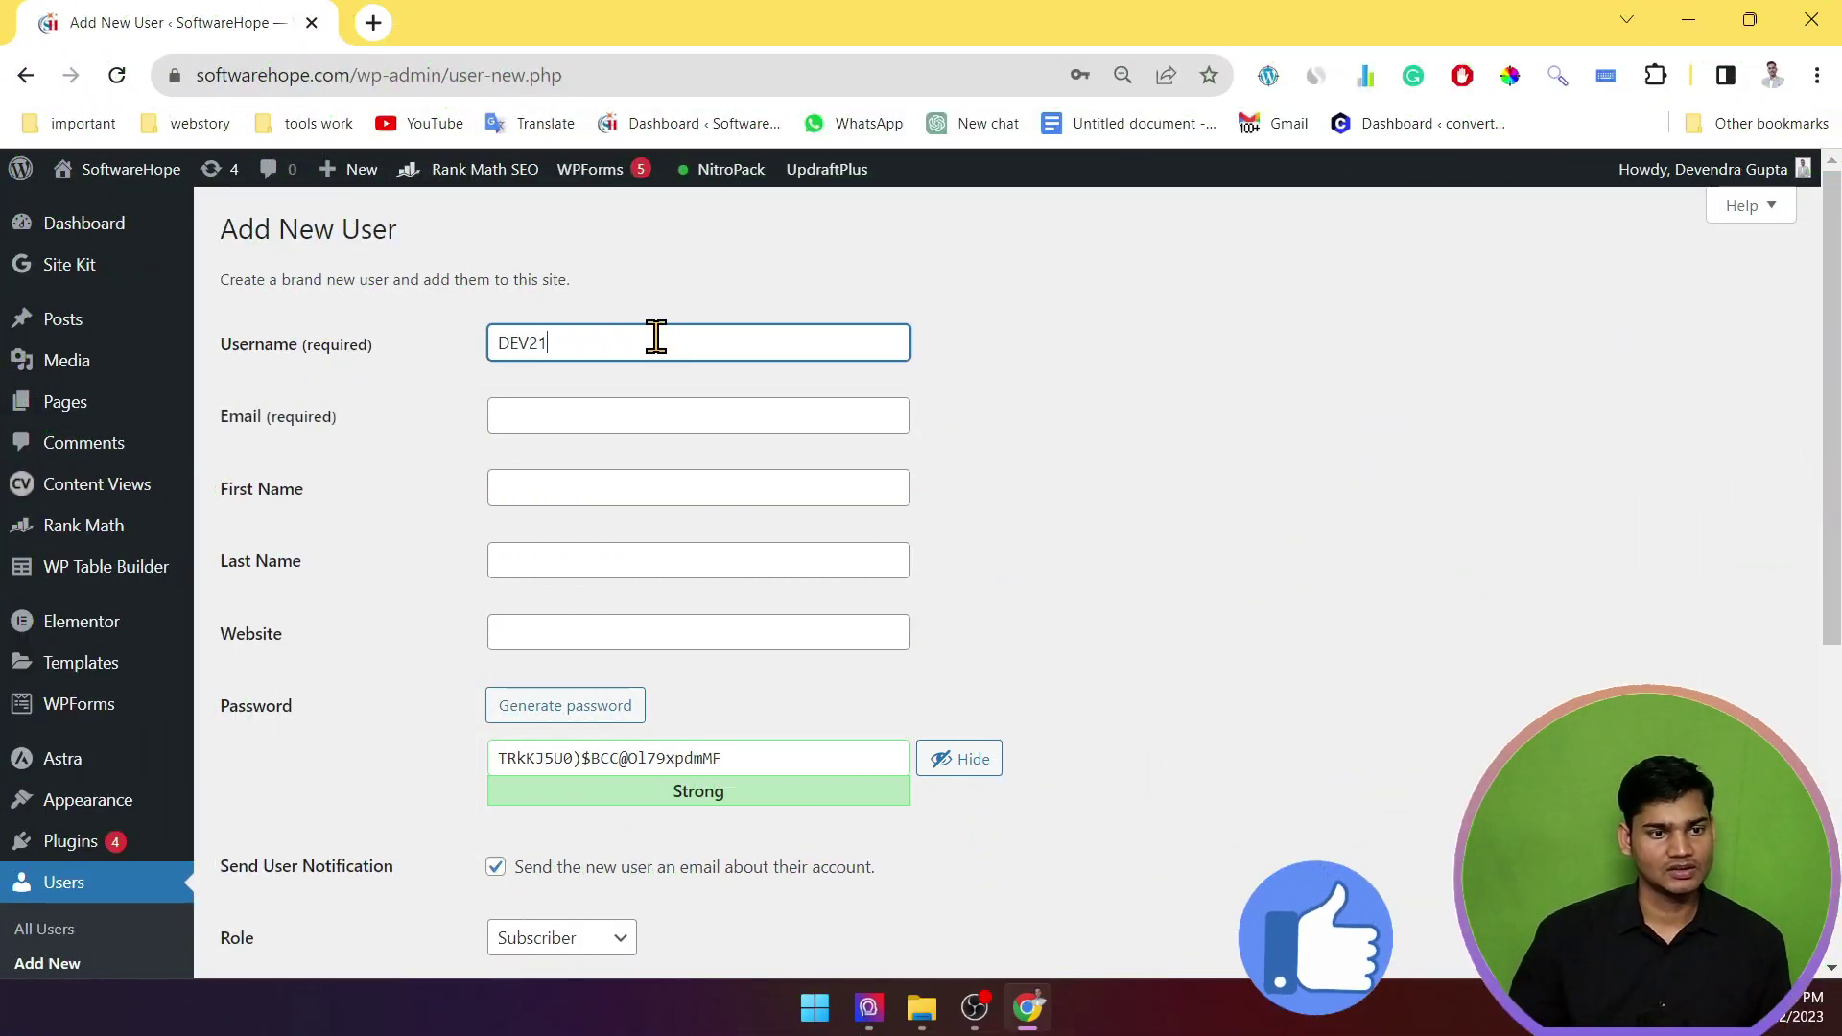
left_click(610, 416)
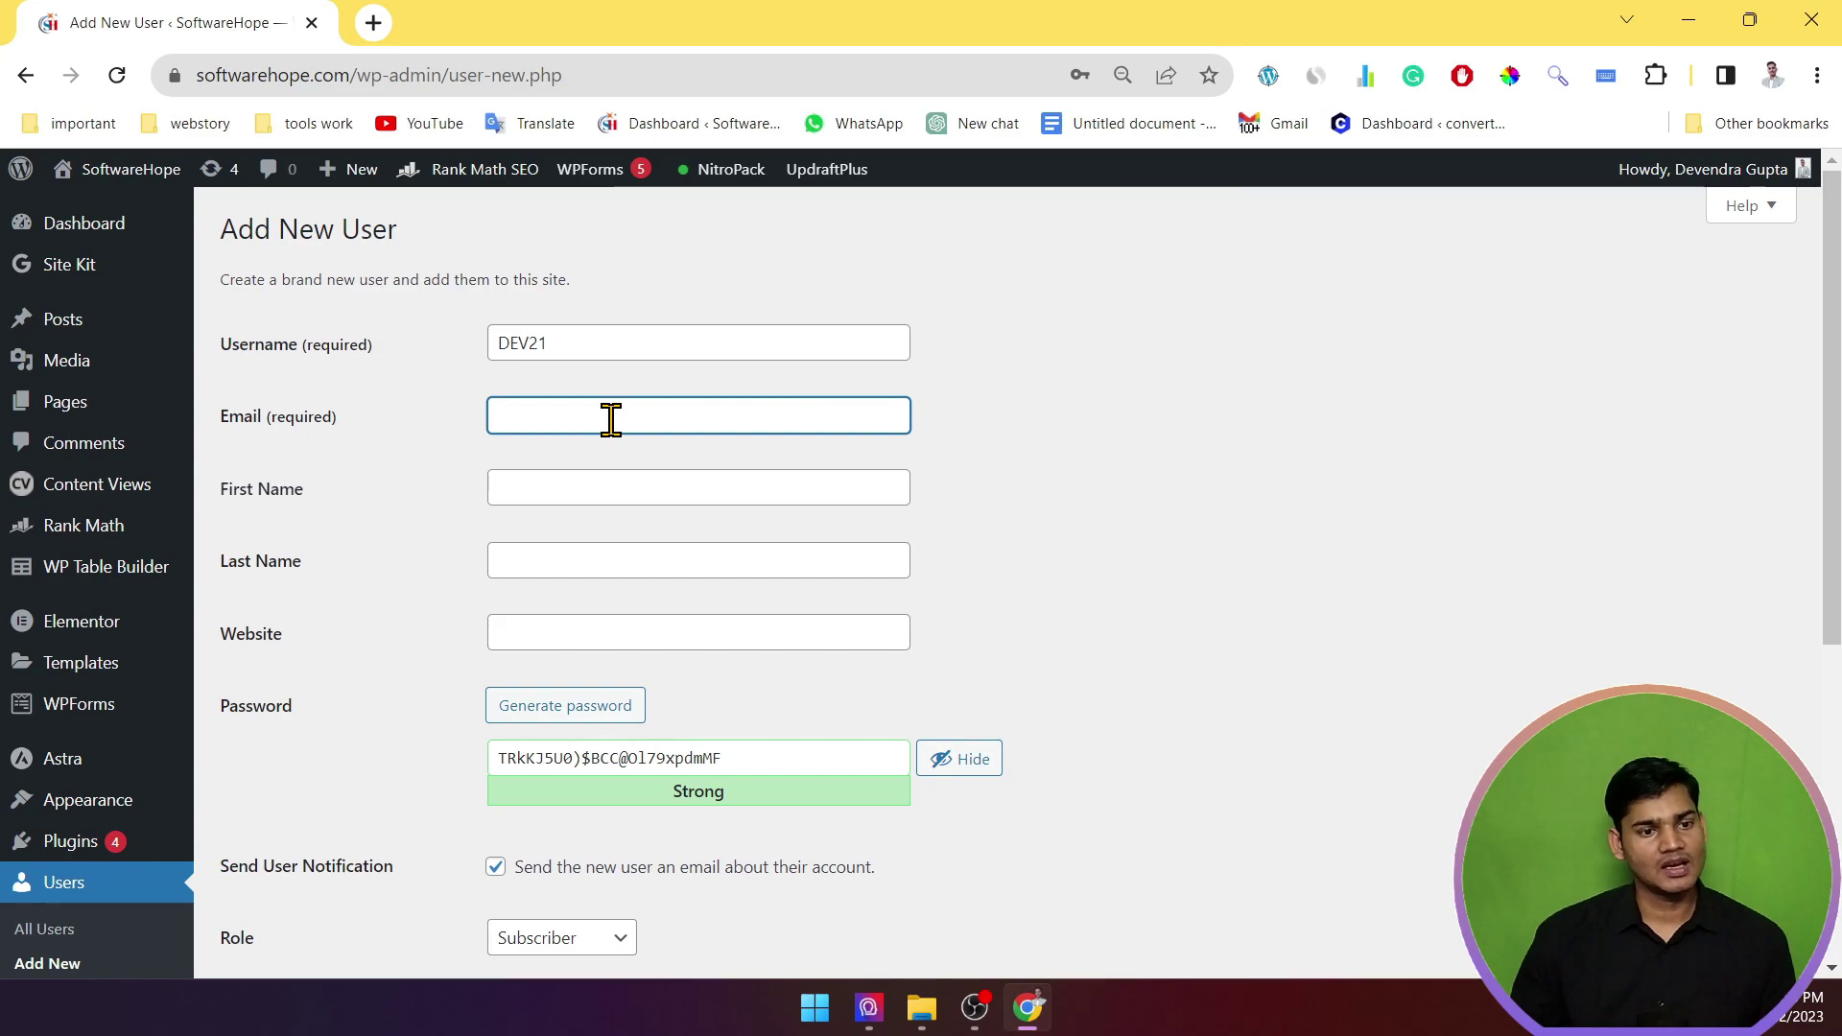
left_click_drag(209, 432, 370, 434)
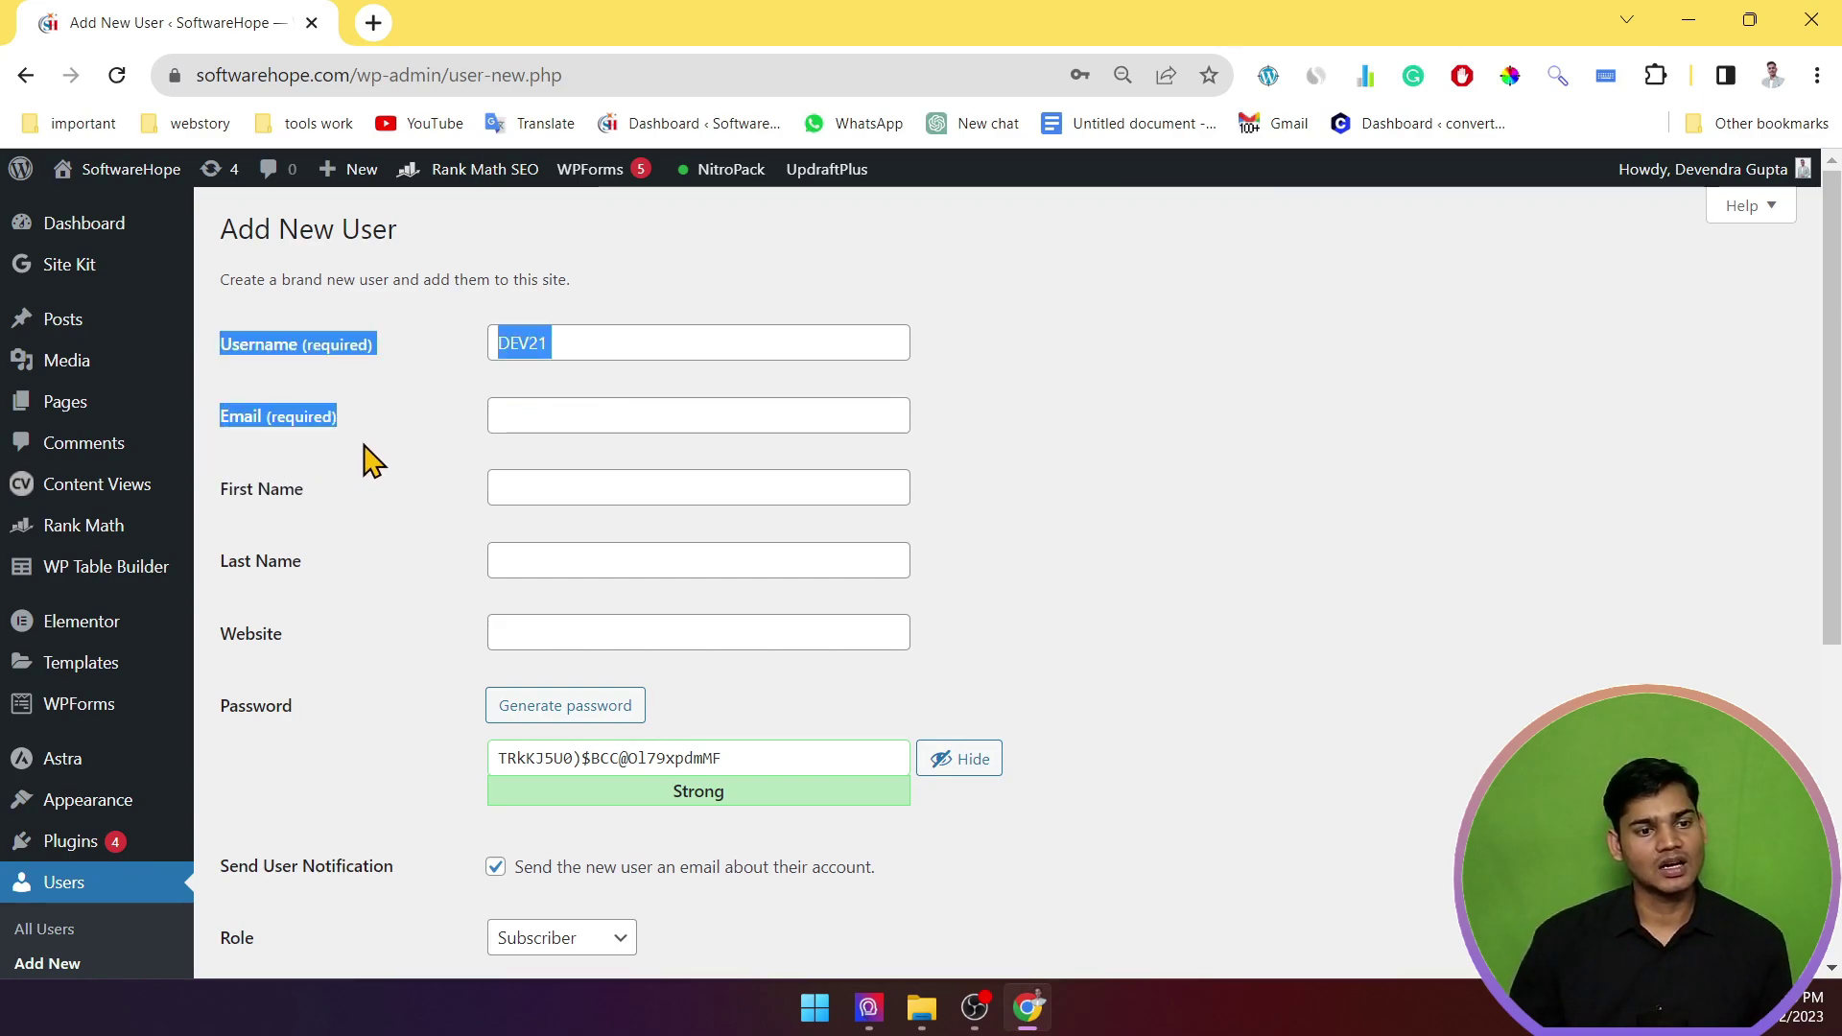
left_click(654, 419)
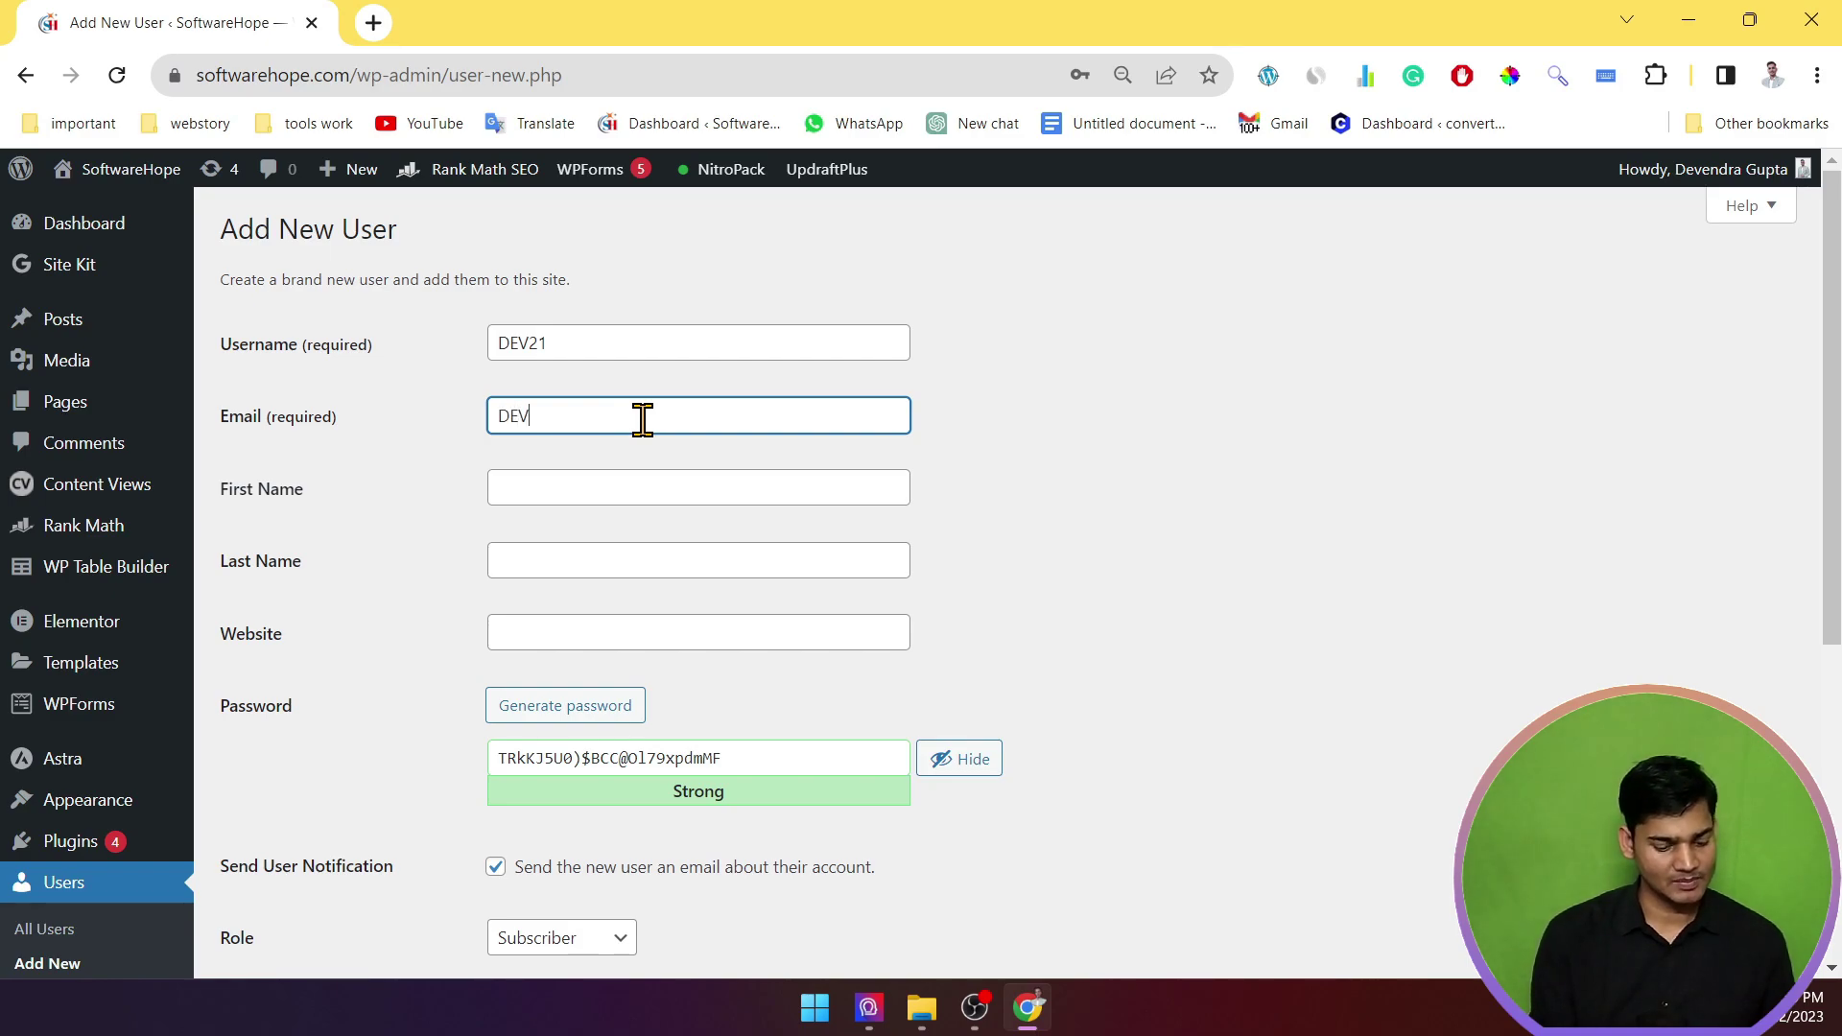
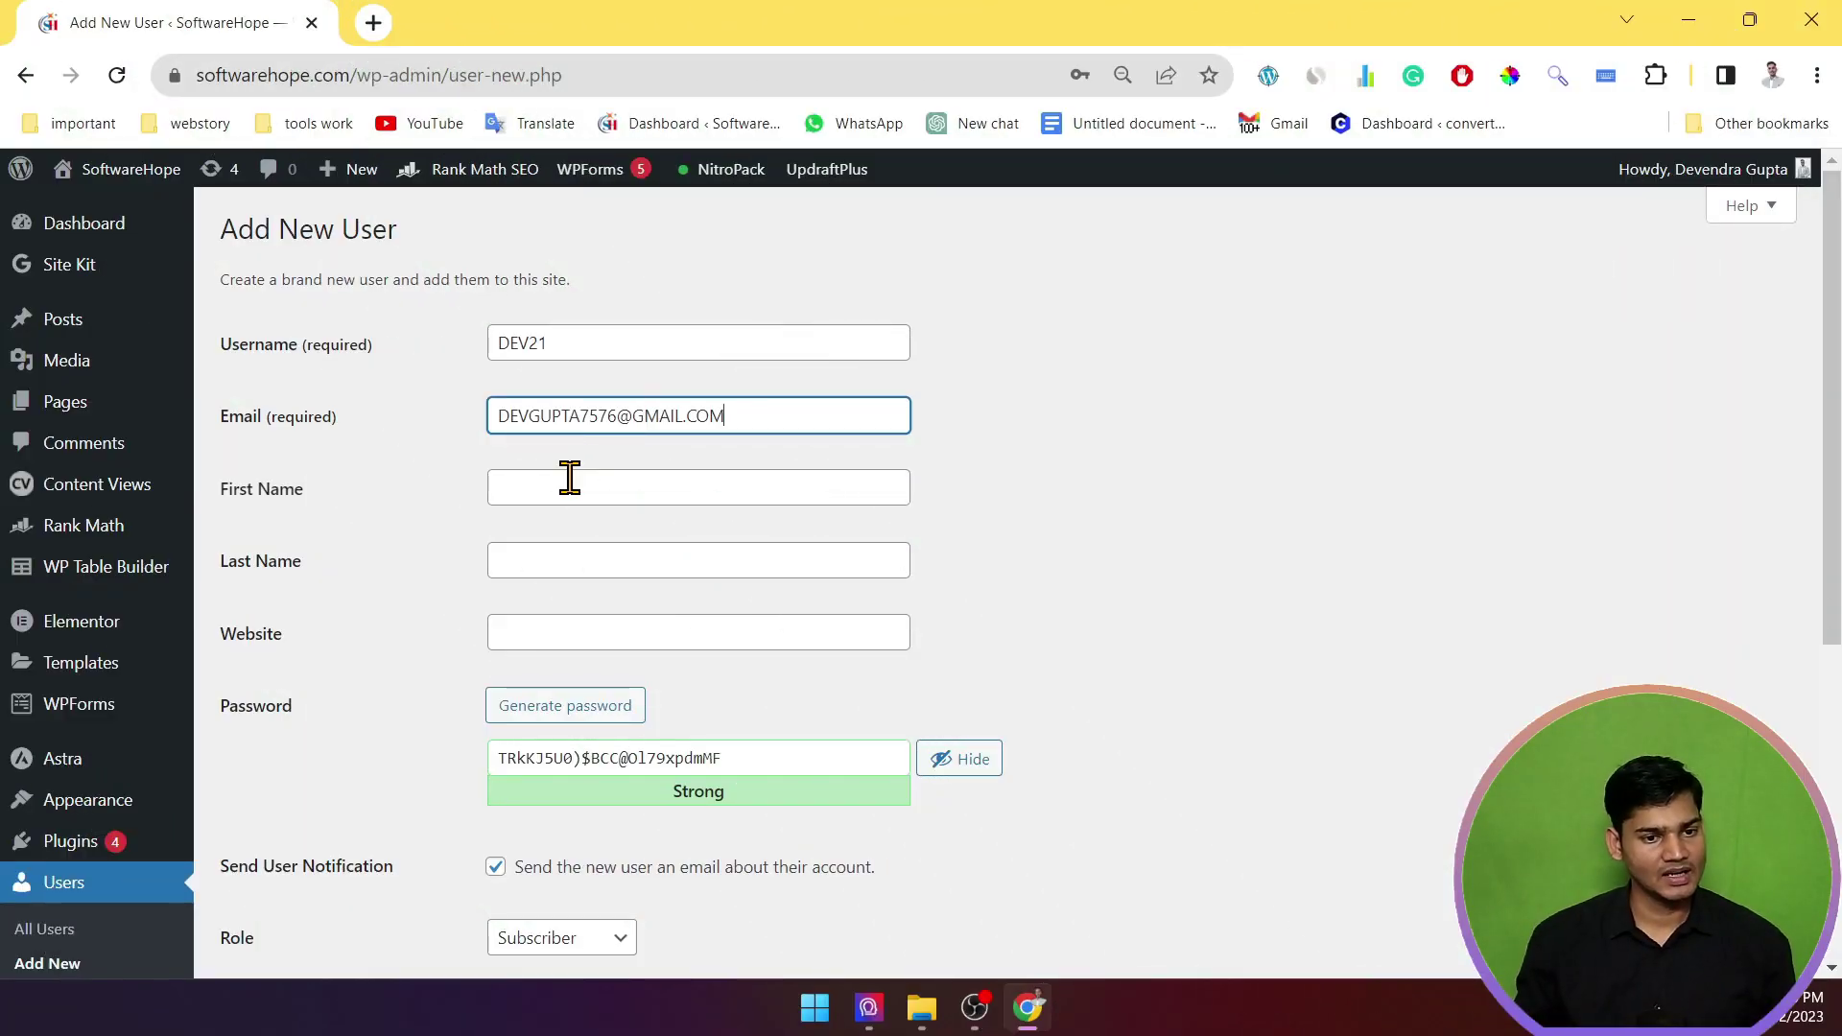
Step: Fill first and last name from the autofill suggestion, then select the site address to copy
left_click(569, 478)
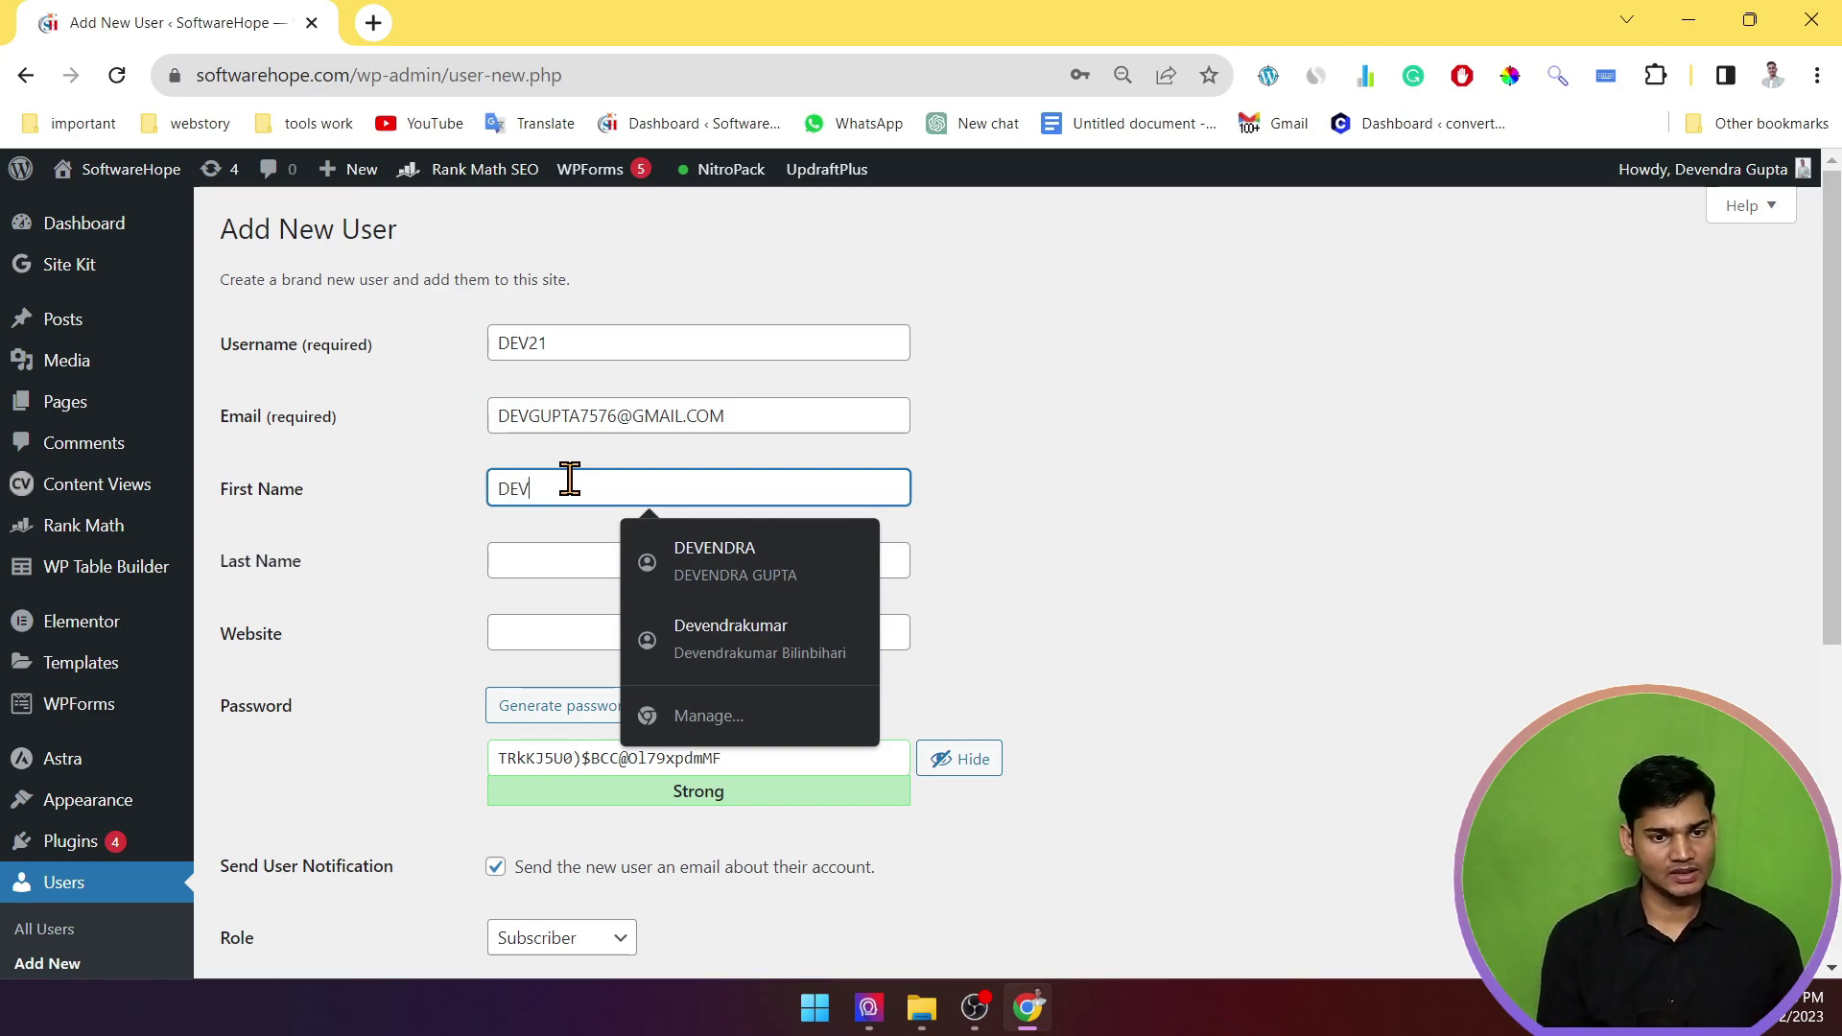
left_click(554, 566)
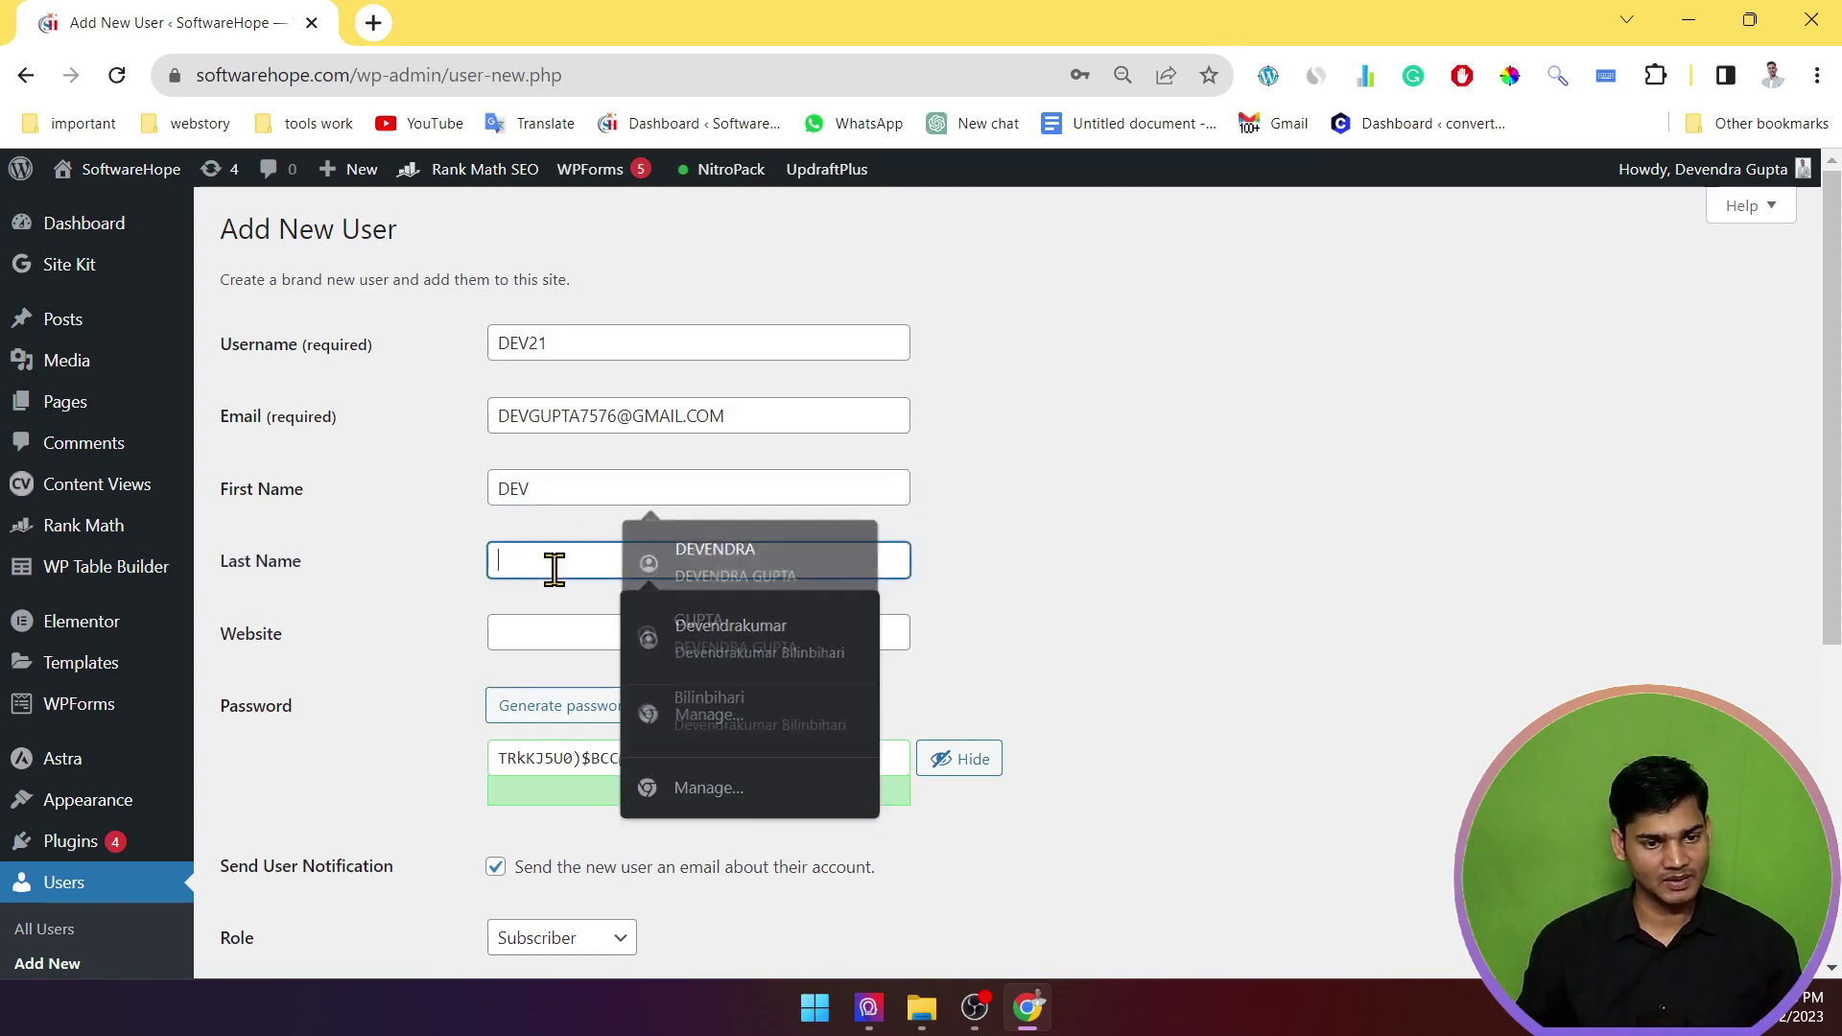
left_click(641, 635)
key("Tab")
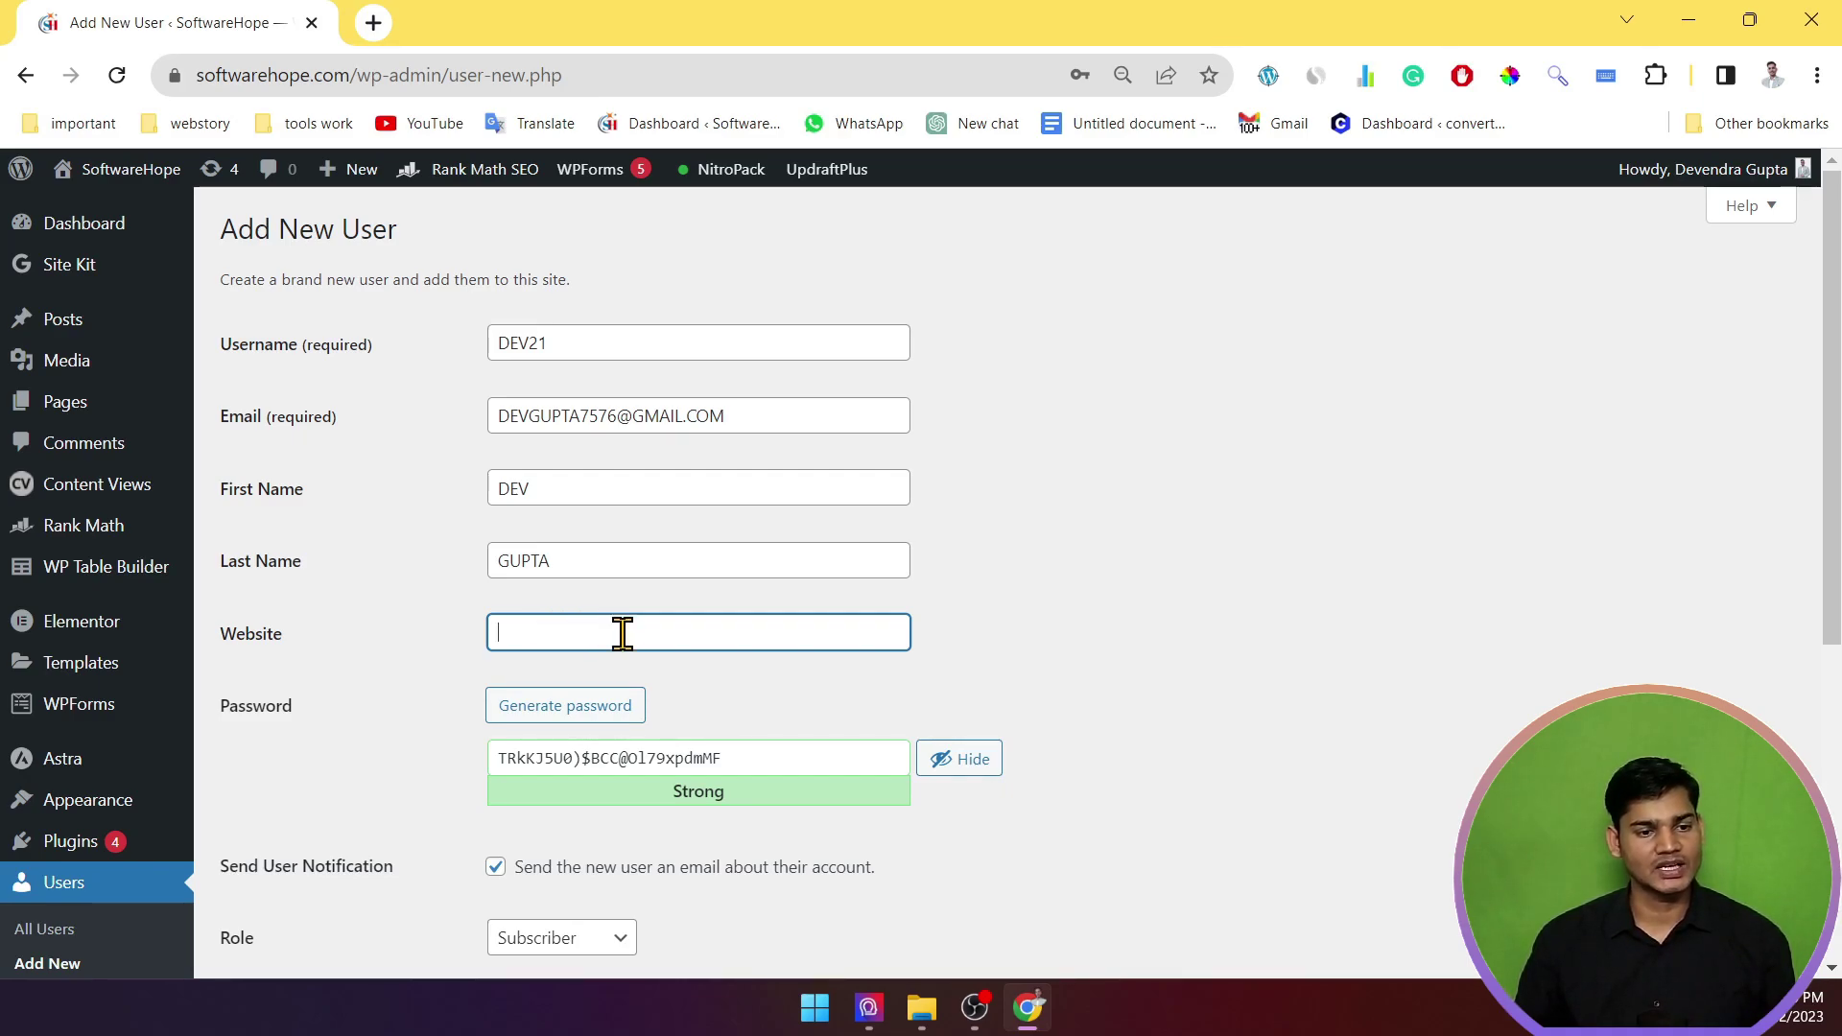
left_click(1028, 691)
left_click(583, 640)
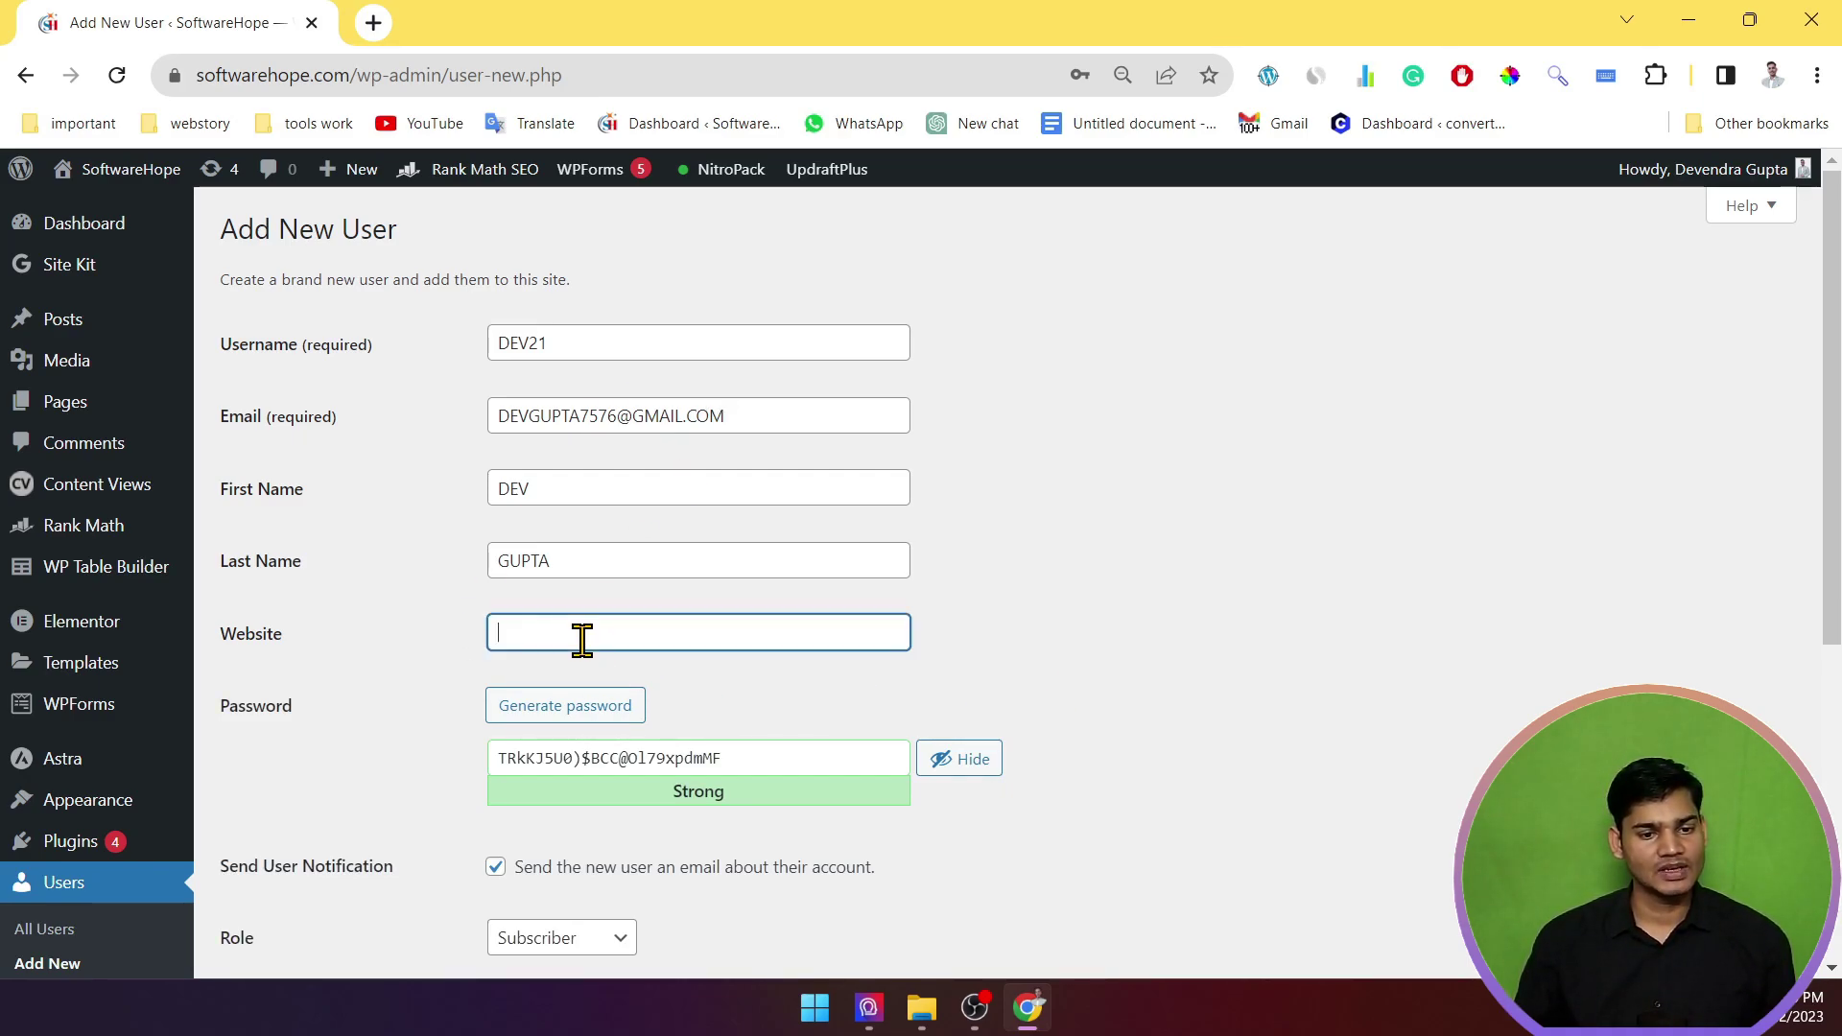
left_click(211, 75)
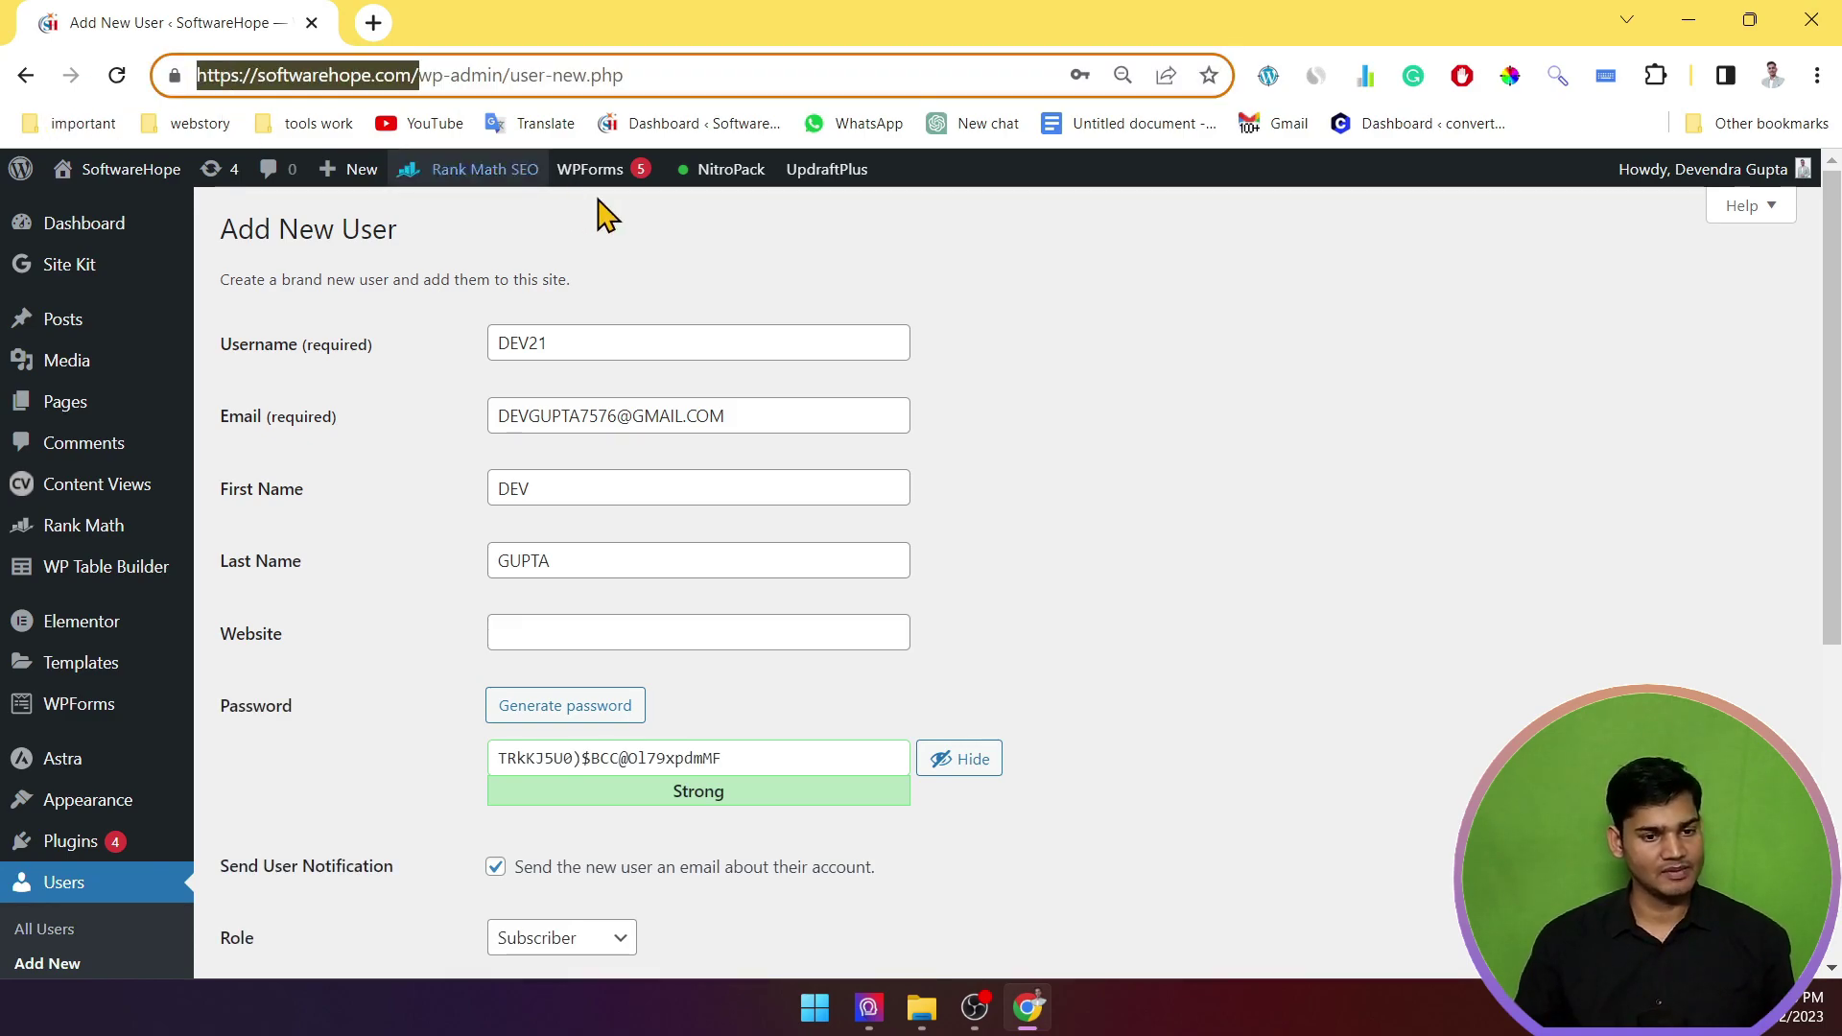
left_click(863, 641)
type("https://softwarehope.com/")
scroll(767, 576, "down", 3)
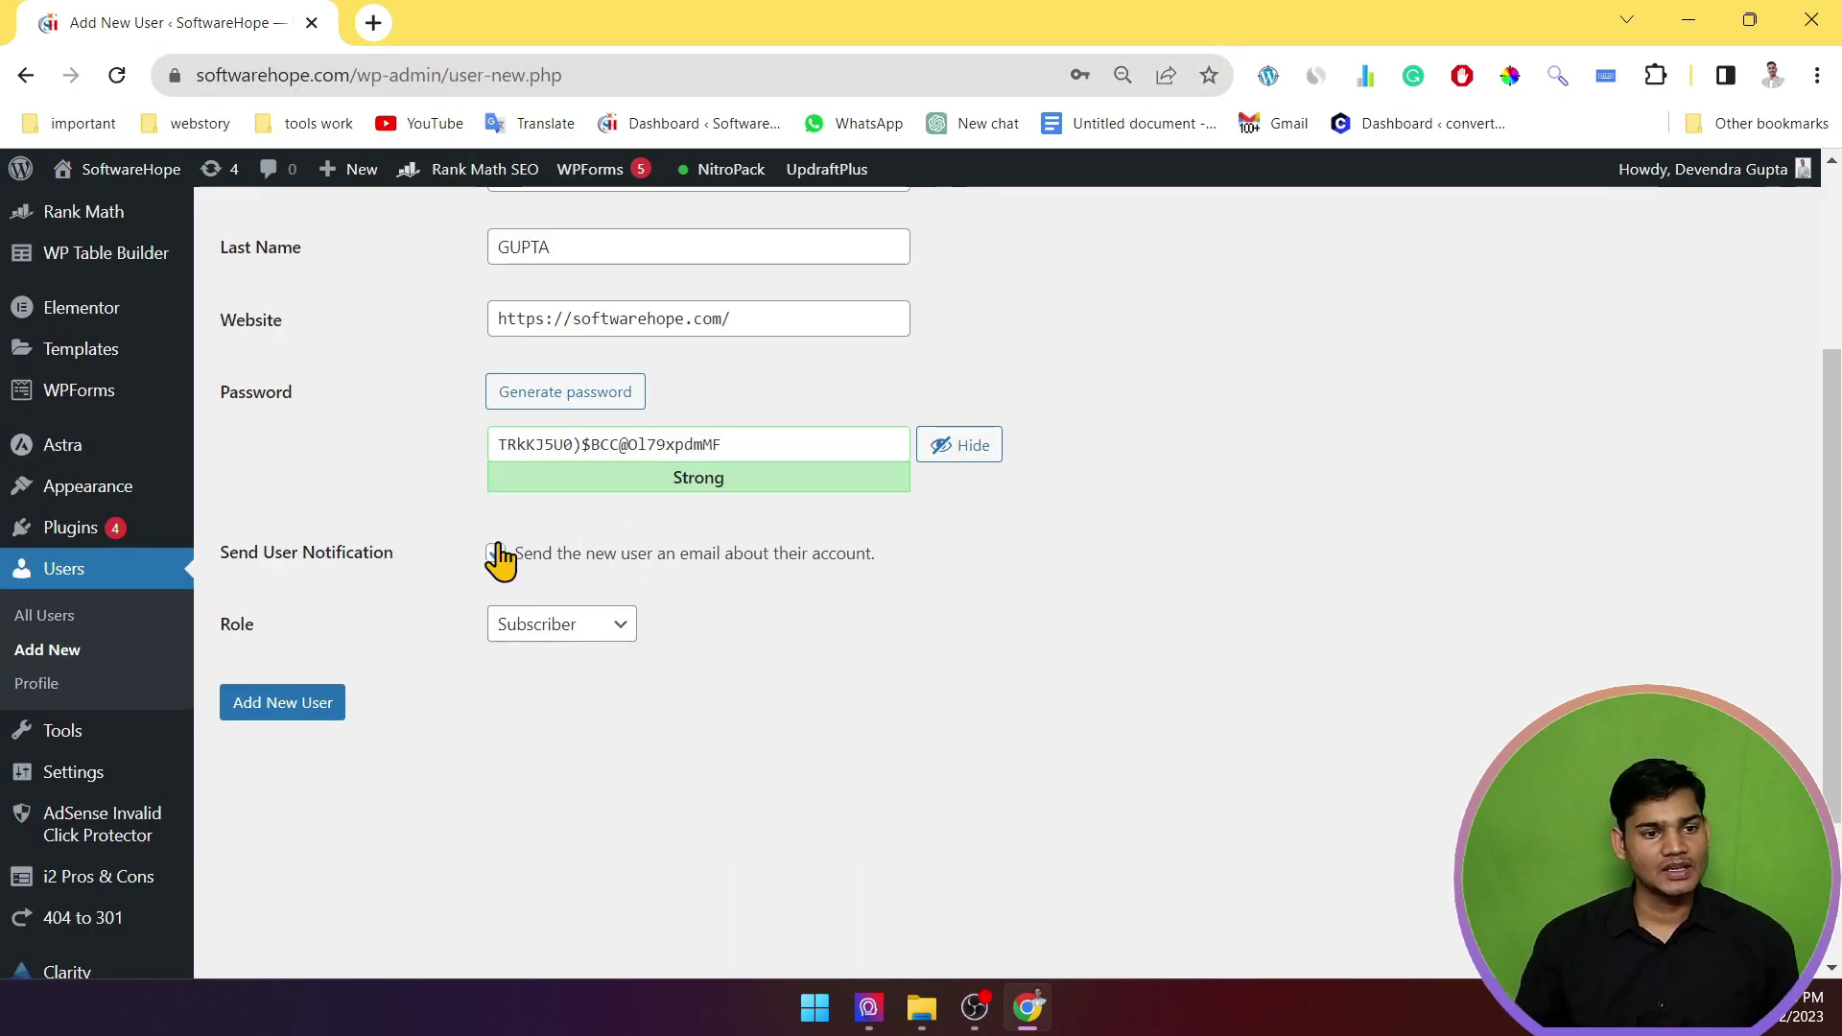
scroll(480, 624, "up", 3)
Step: Generate a fresh strong password and reveal it
left_click_drag(796, 757, 415, 771)
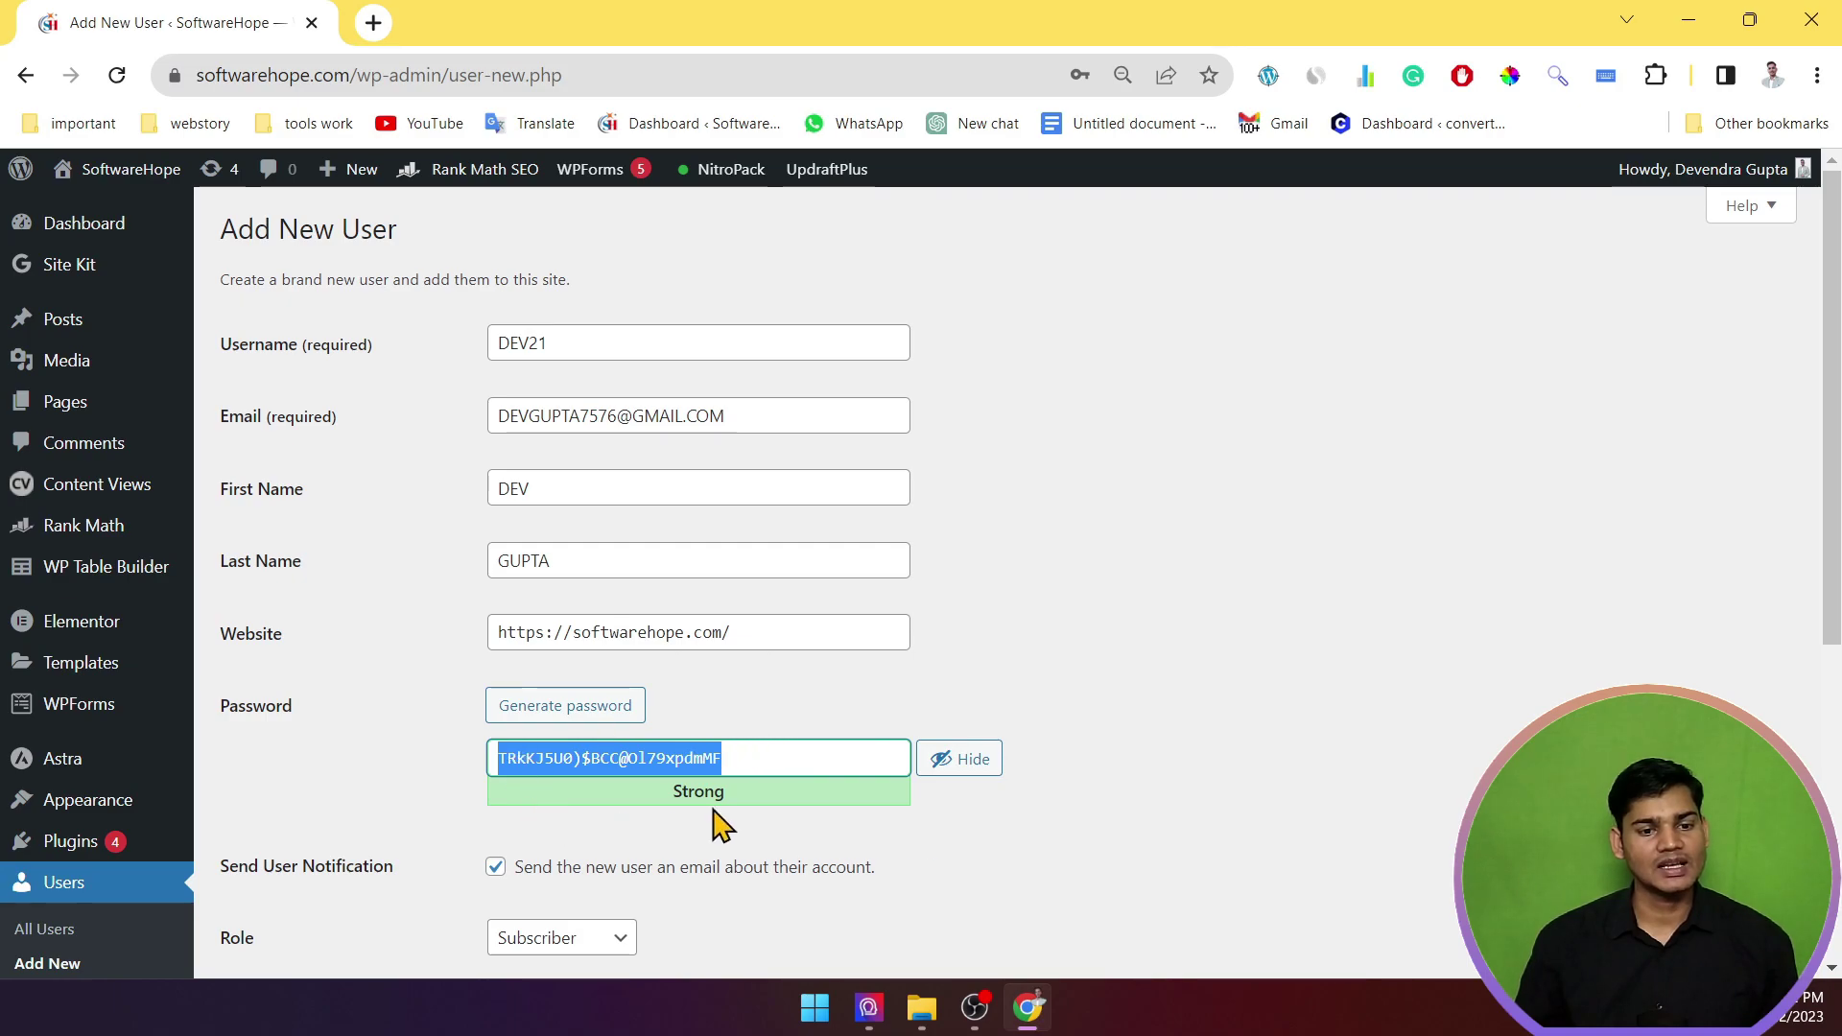
left_click(602, 714)
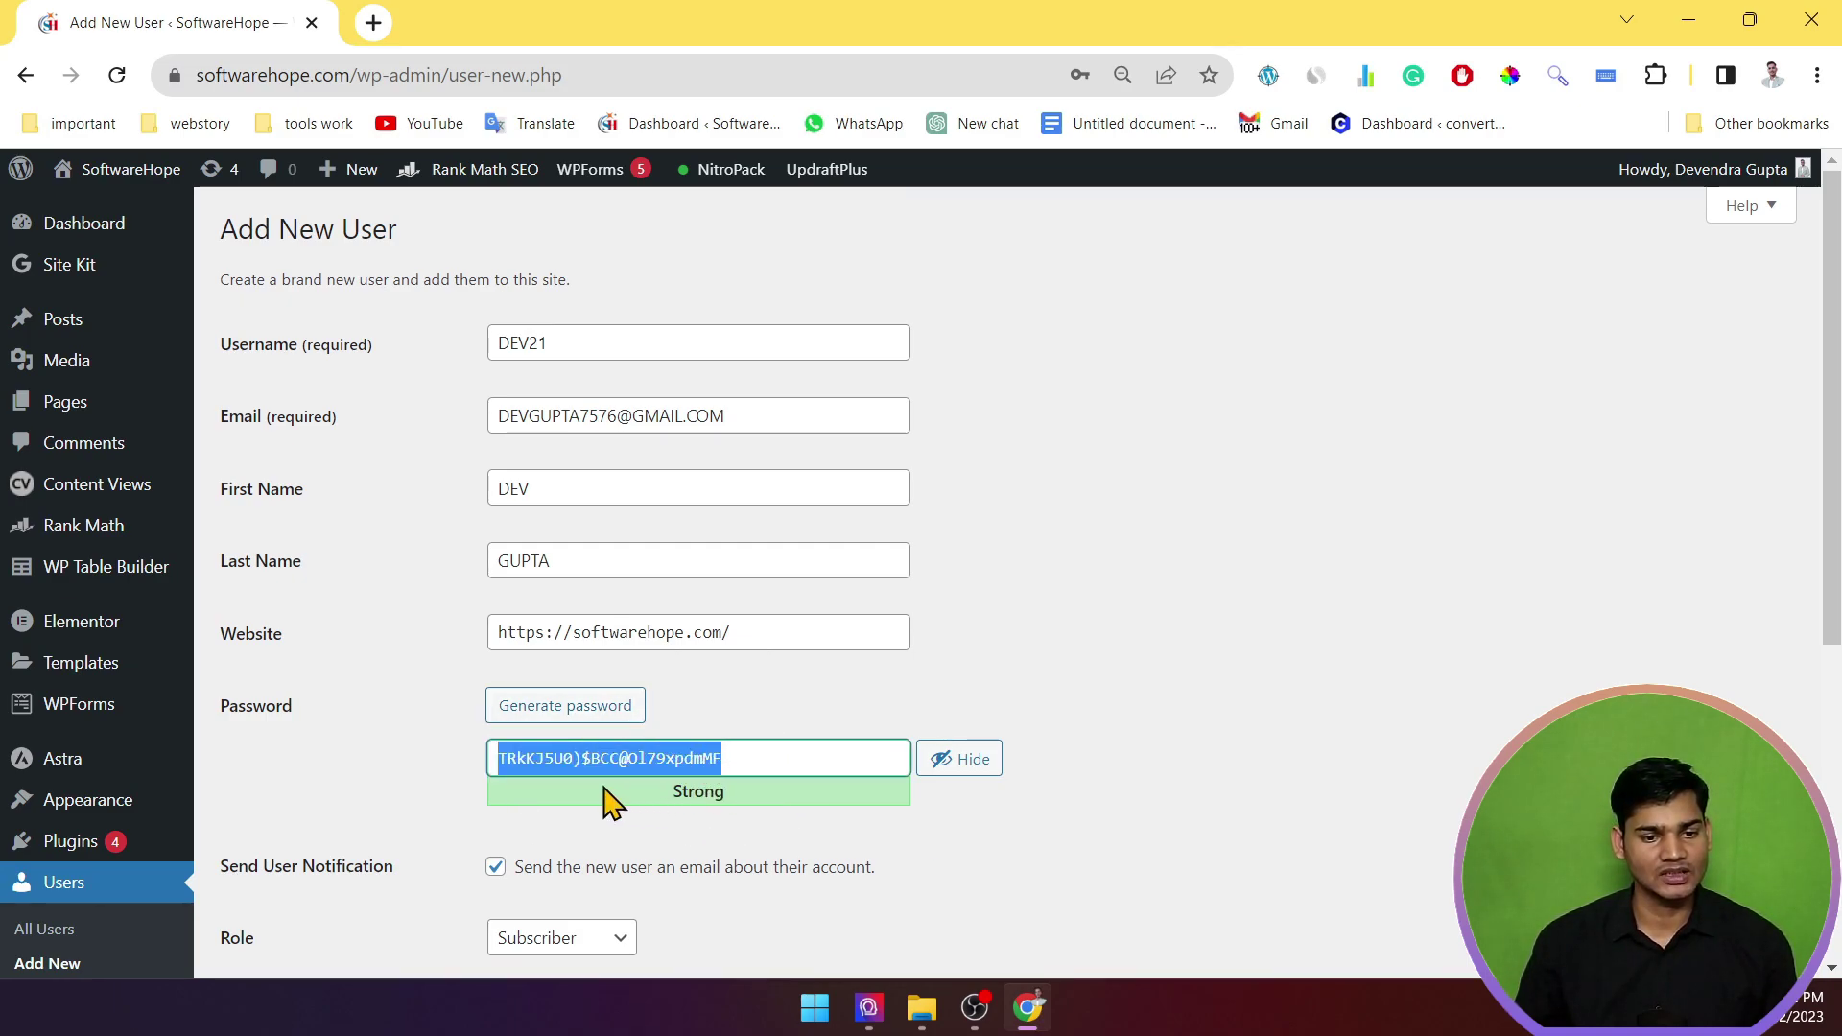
left_click(962, 763)
left_click(566, 712)
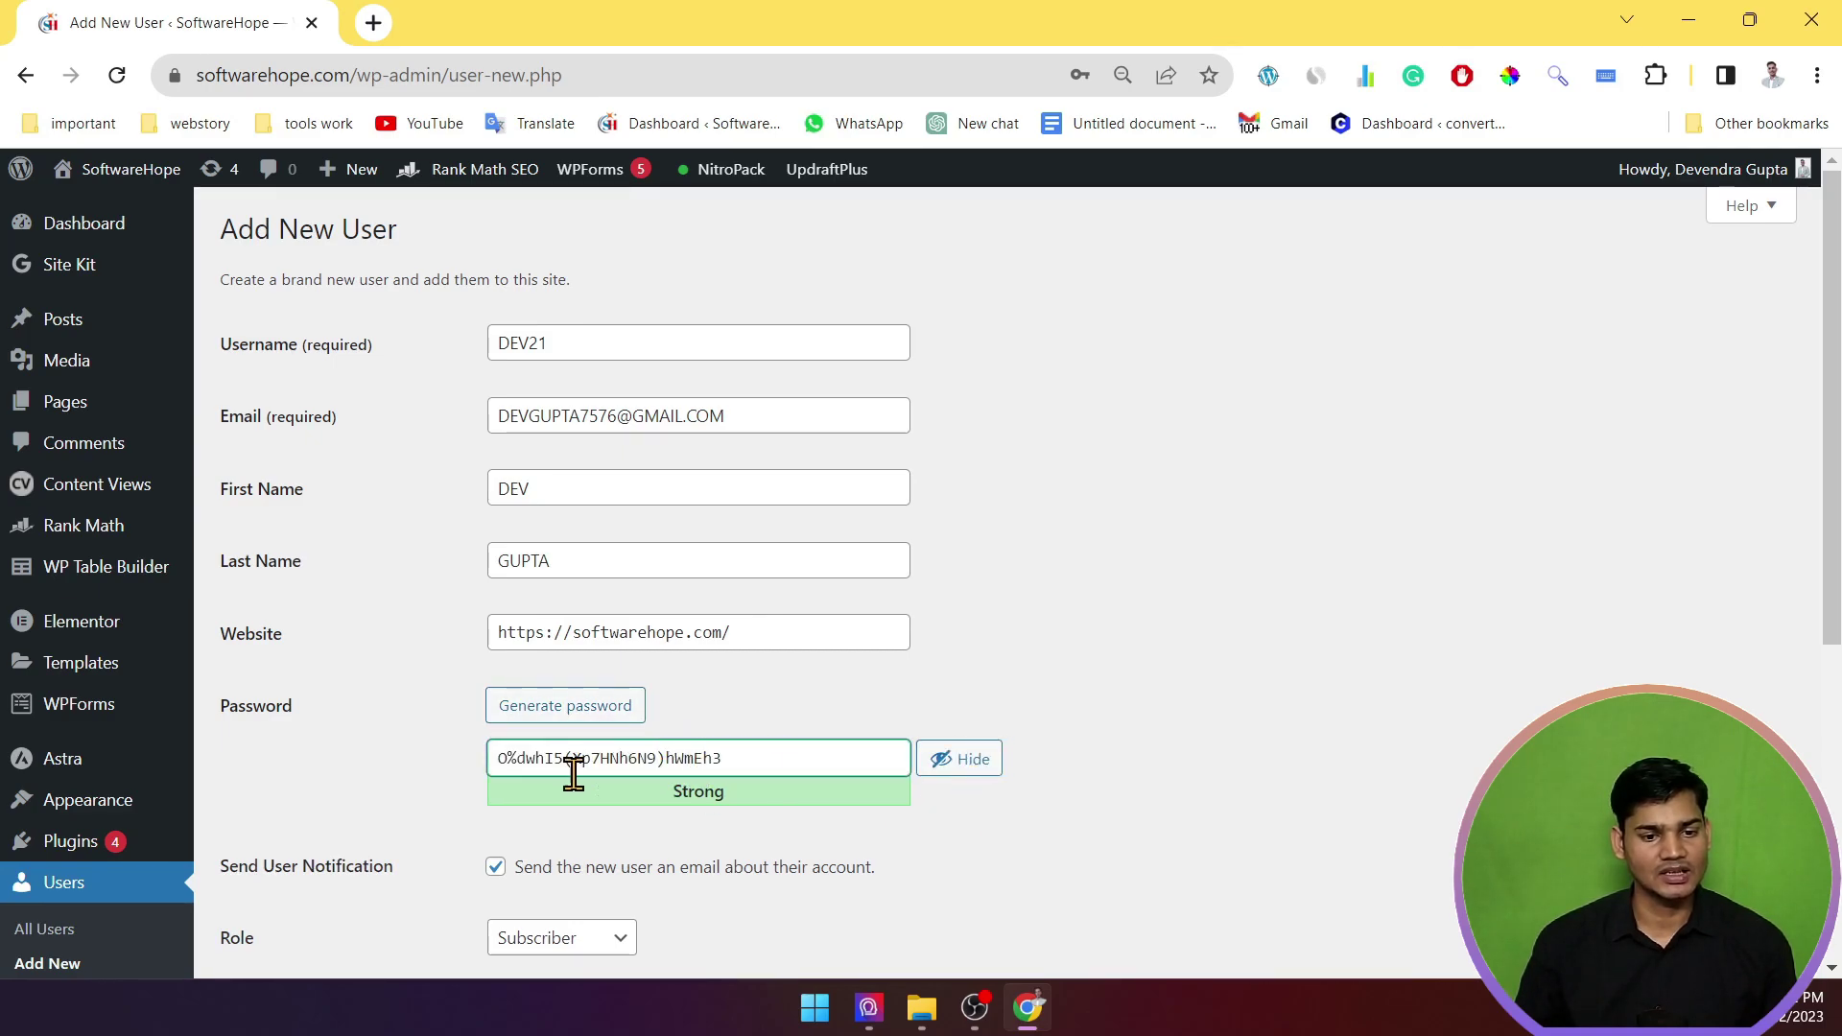
Step: Create a new desktop text document and paste the chosen password into it in Notepad
right_click(1458, 491)
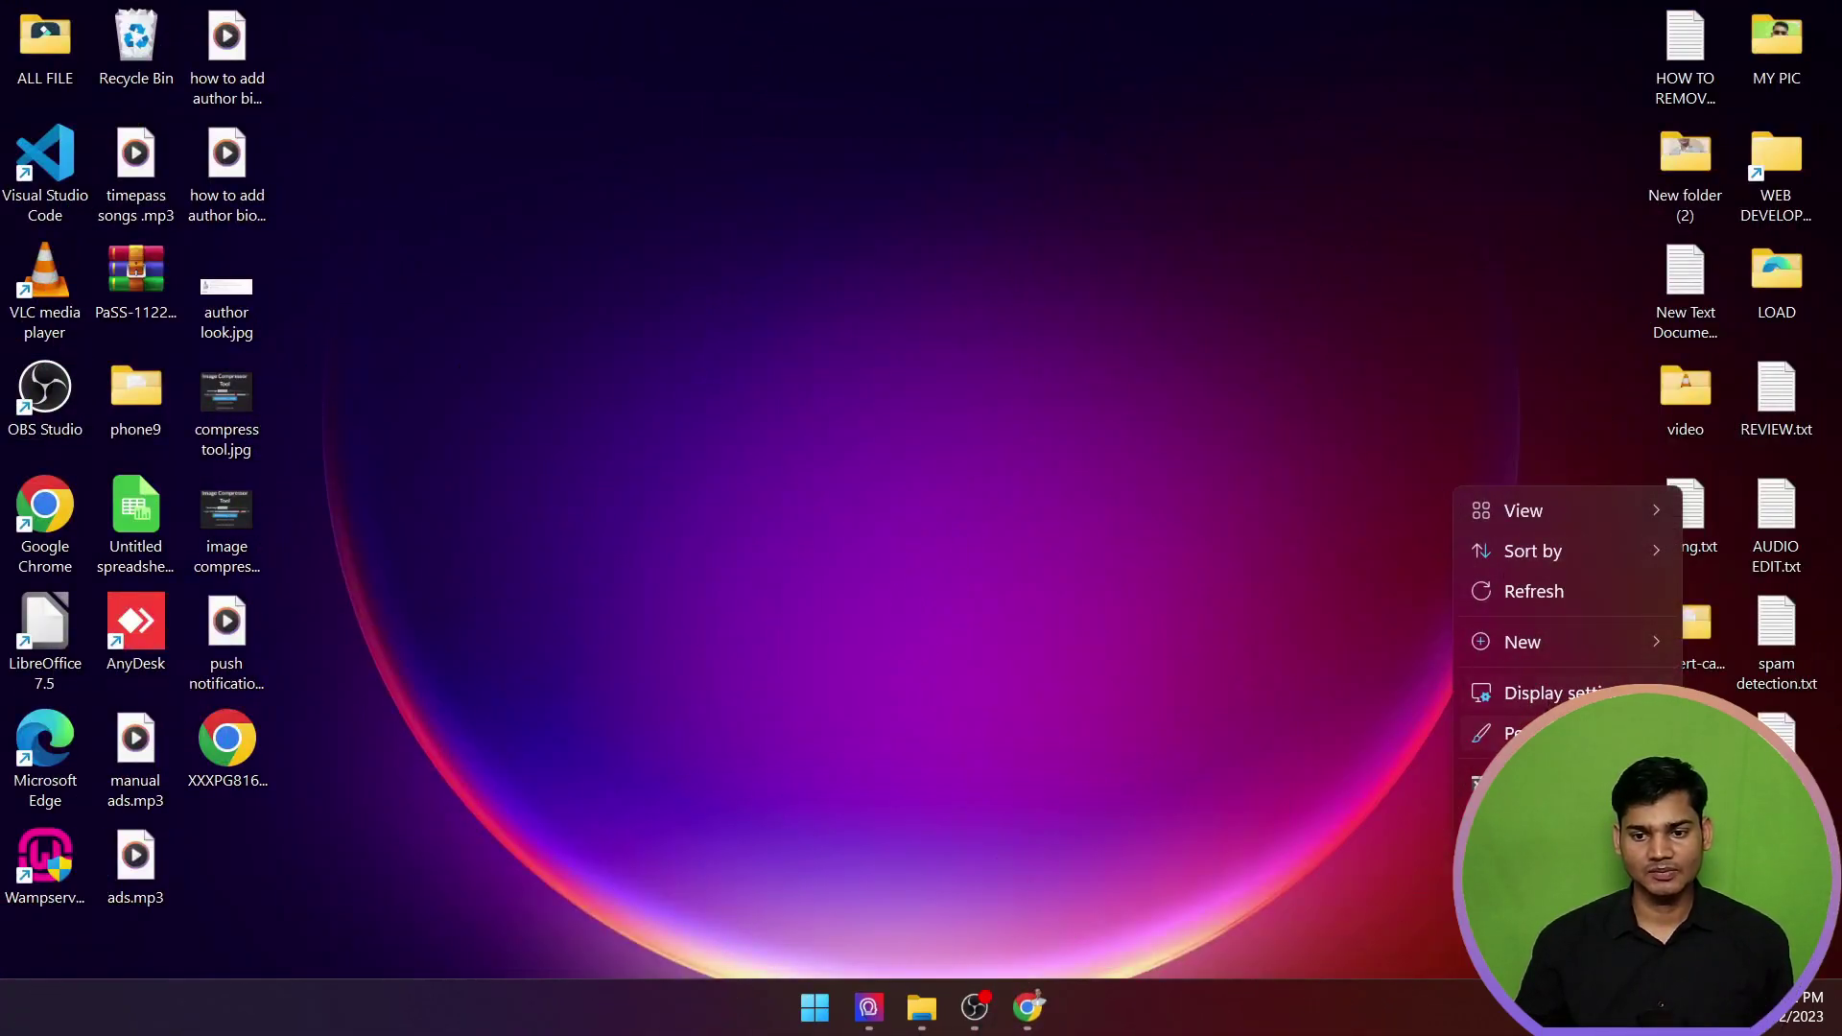
mouse_move(1566, 652)
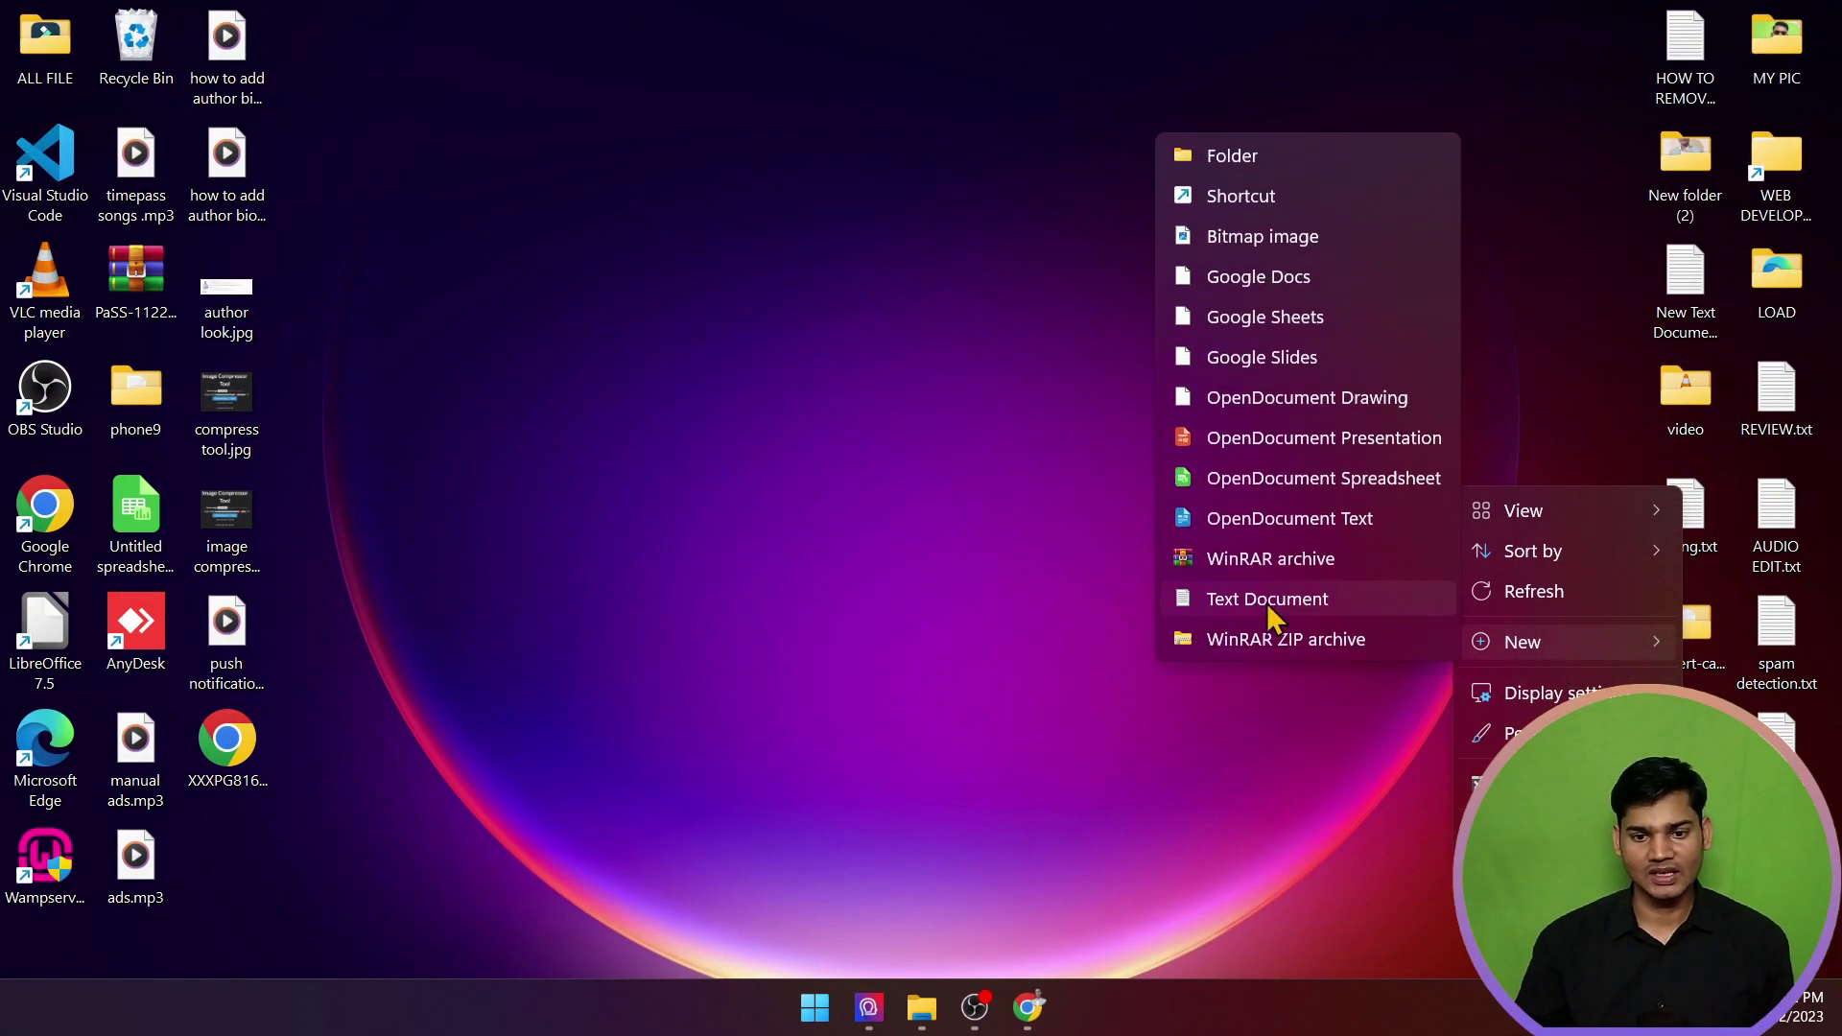
left_click(1264, 610)
double_click(1502, 508)
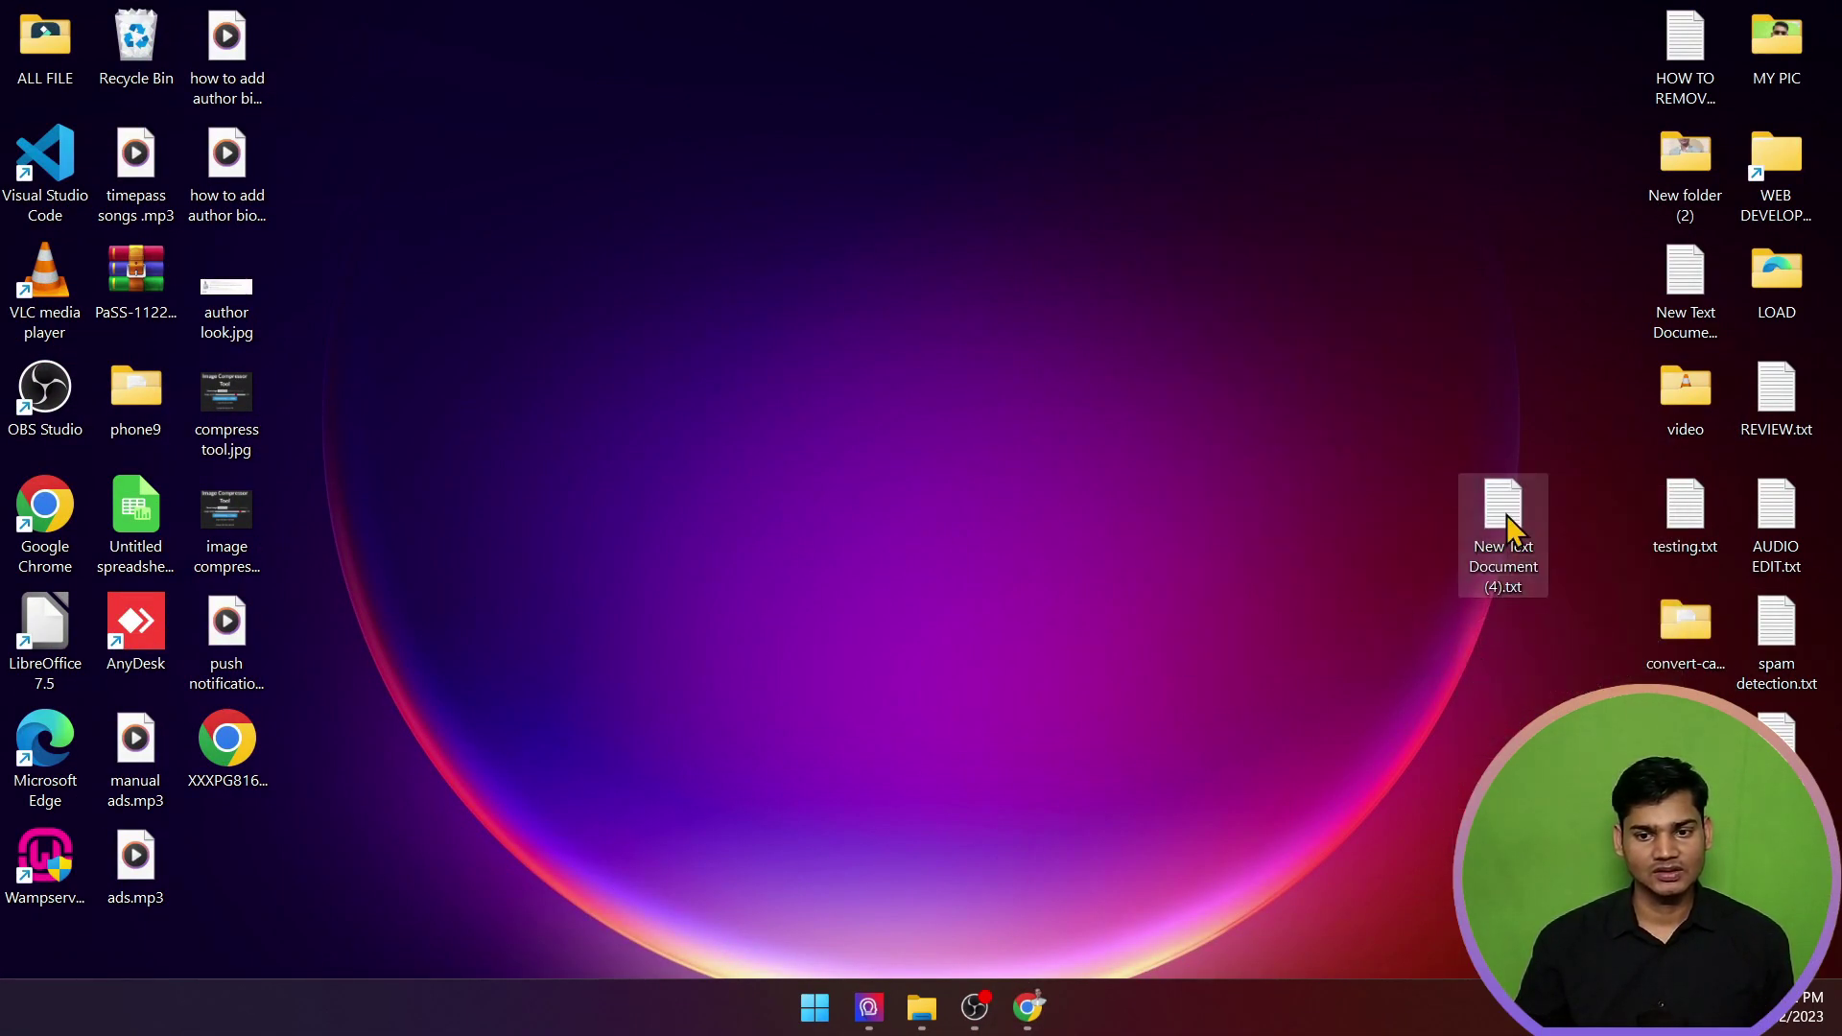
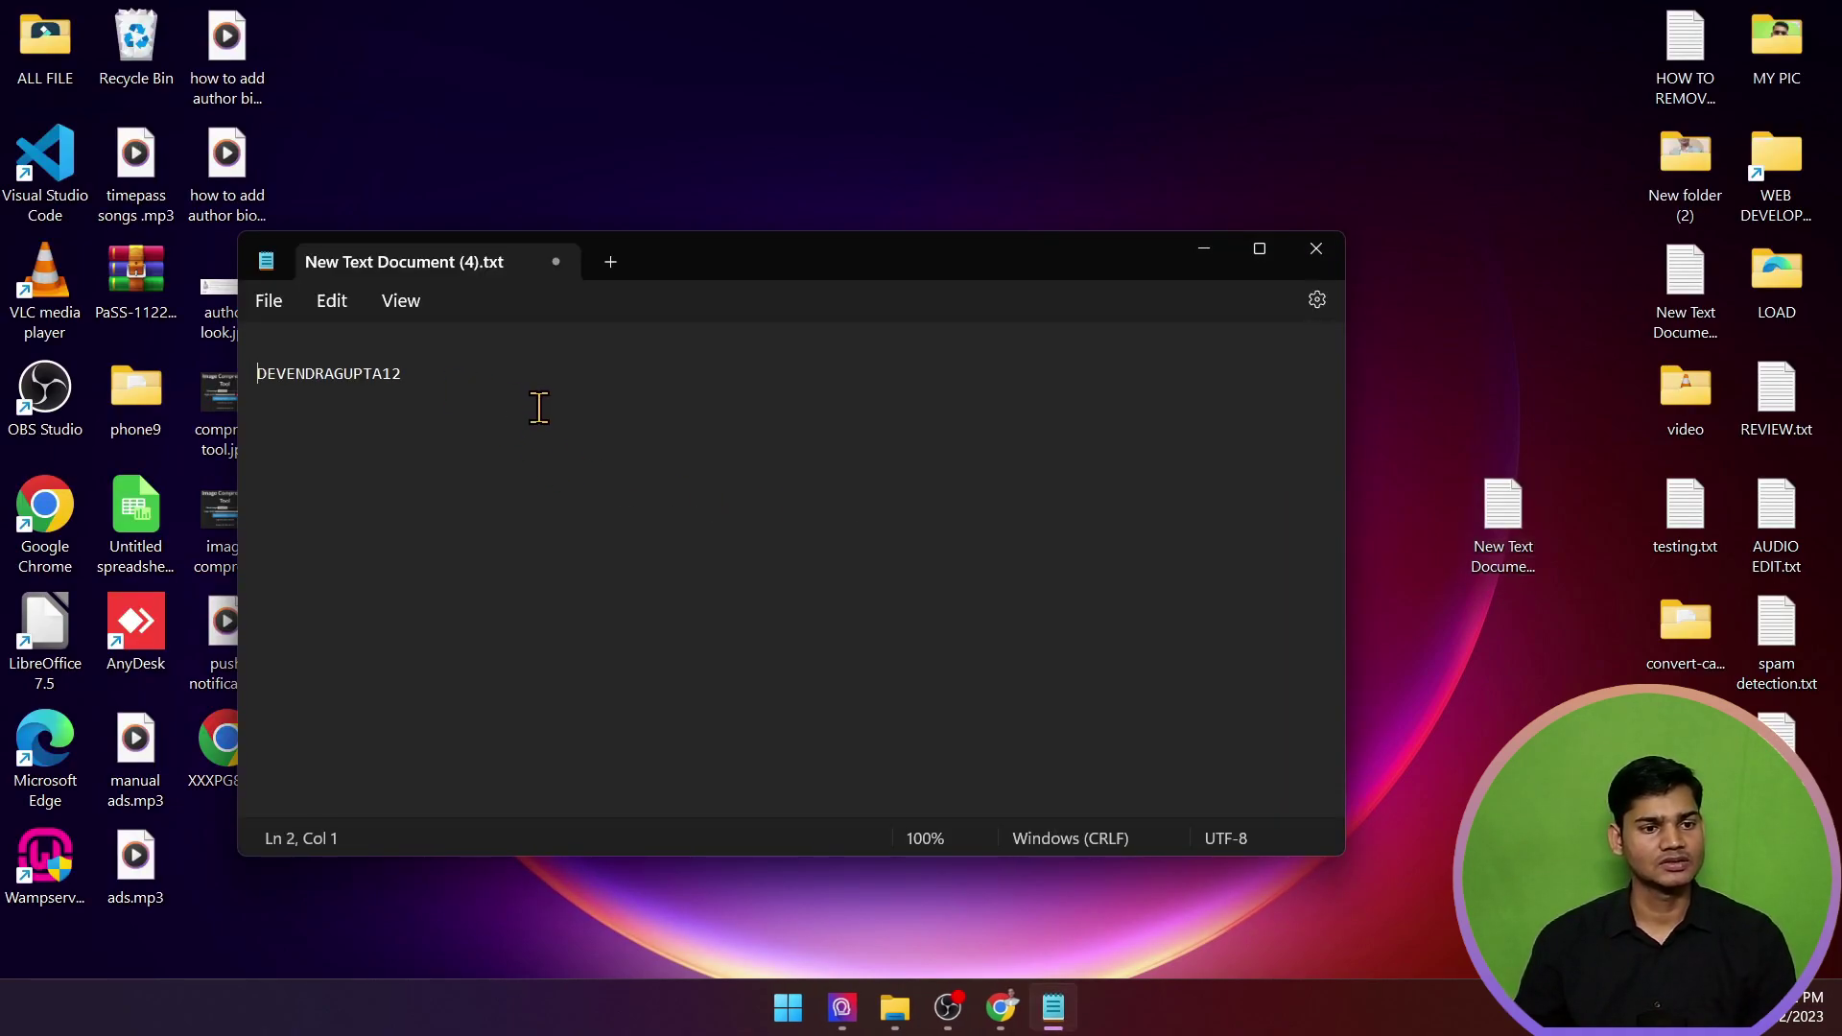
key("alt+Tab")
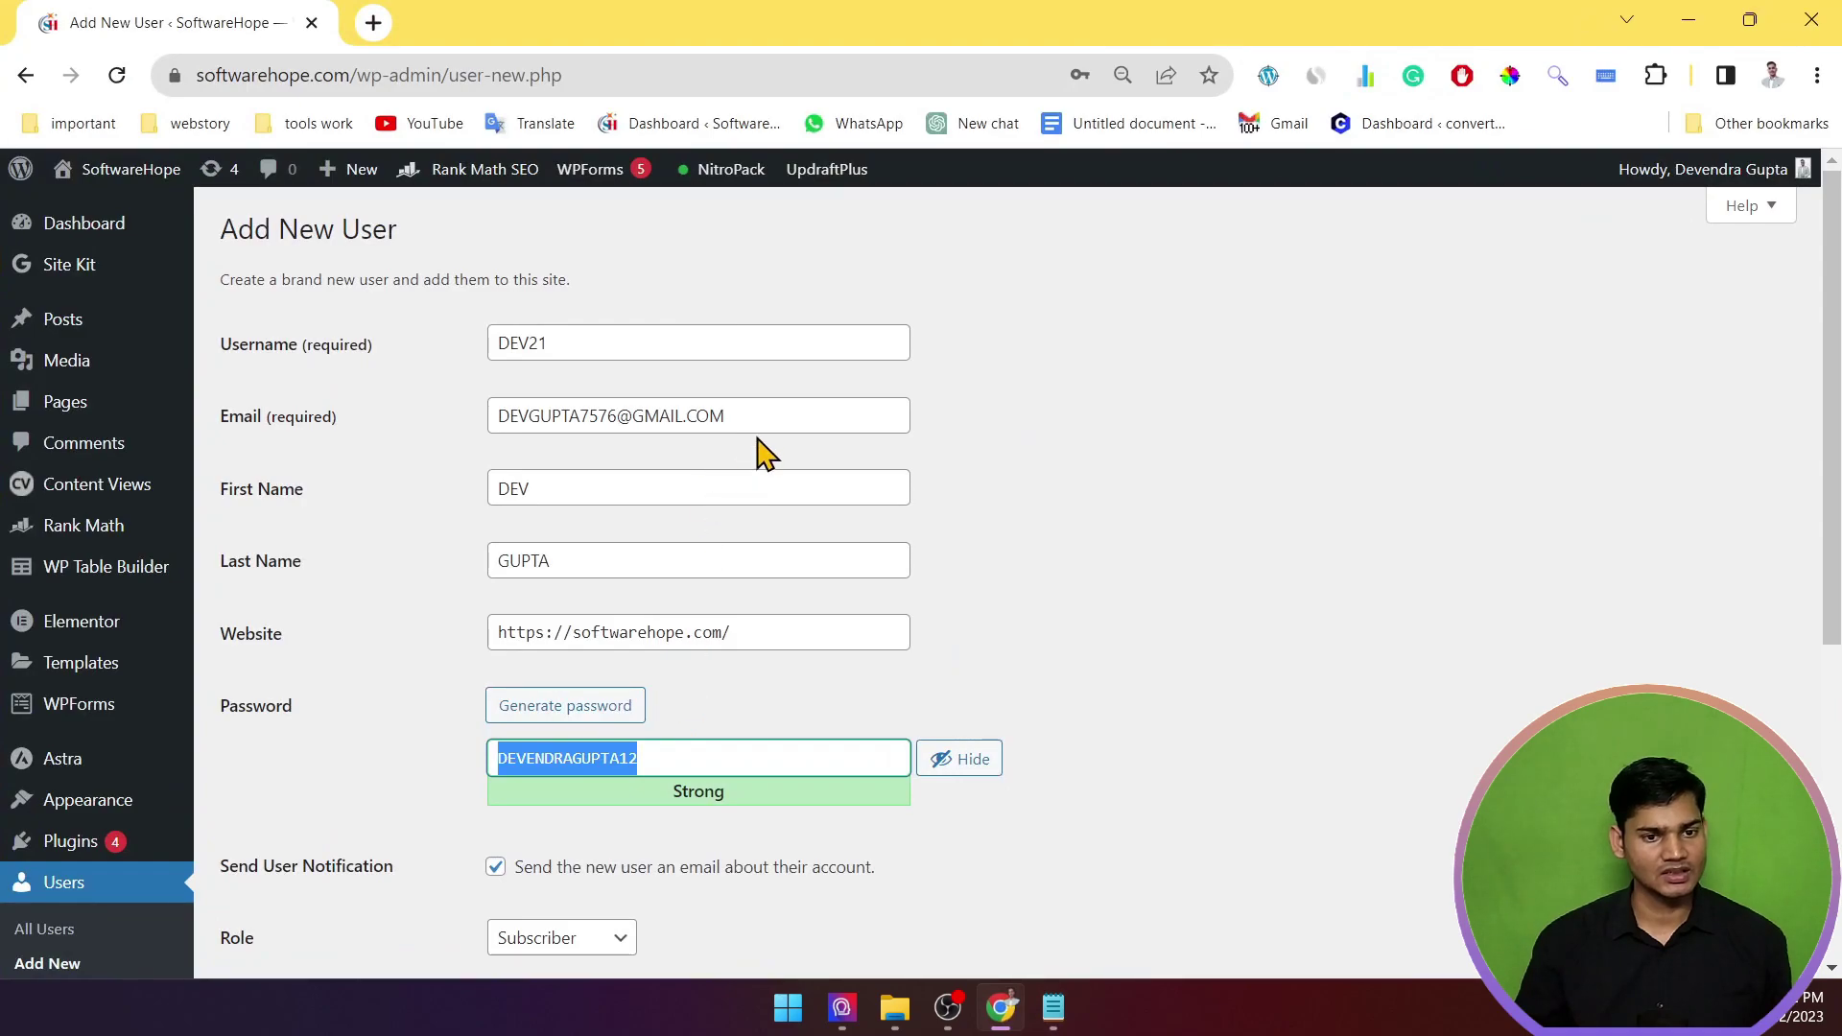
Step: Copy the new username into the Notepad note beside the password
left_click_drag(768, 416, 111, 432)
left_click_drag(723, 343, 491, 343)
key("ctrl+c")
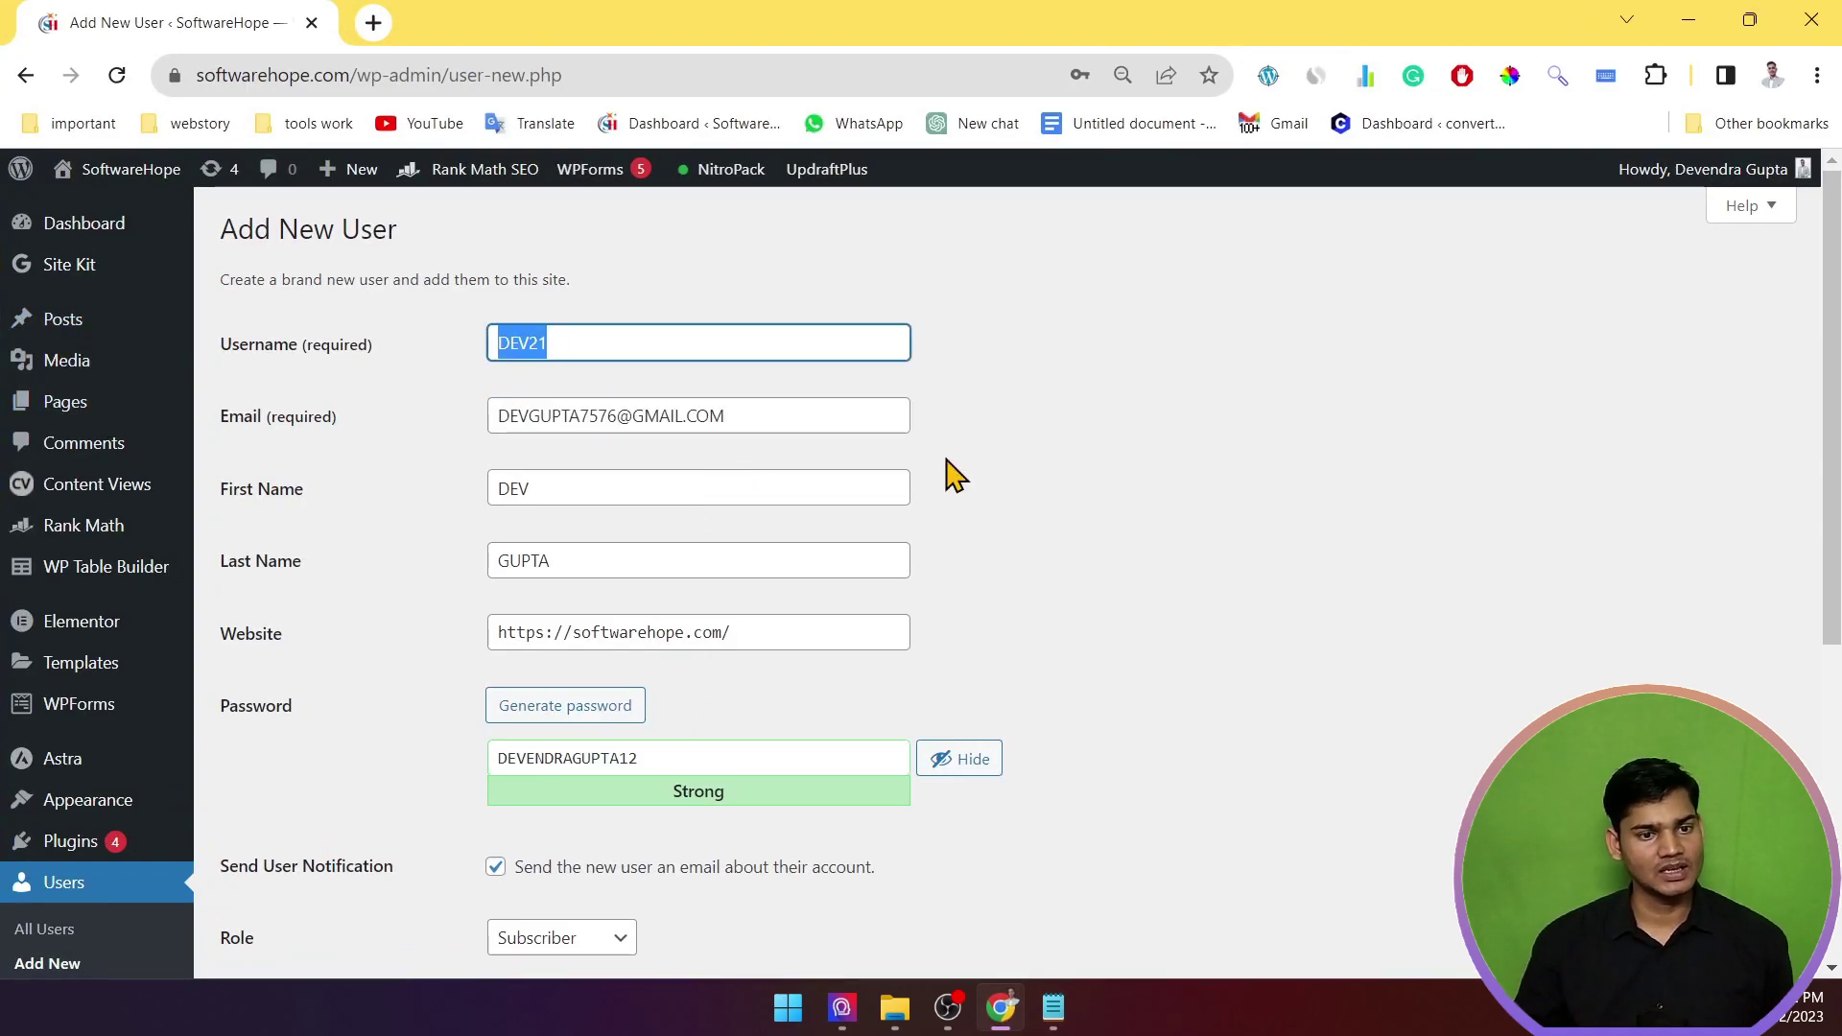
key("alt+Tab")
key("ctrl+v")
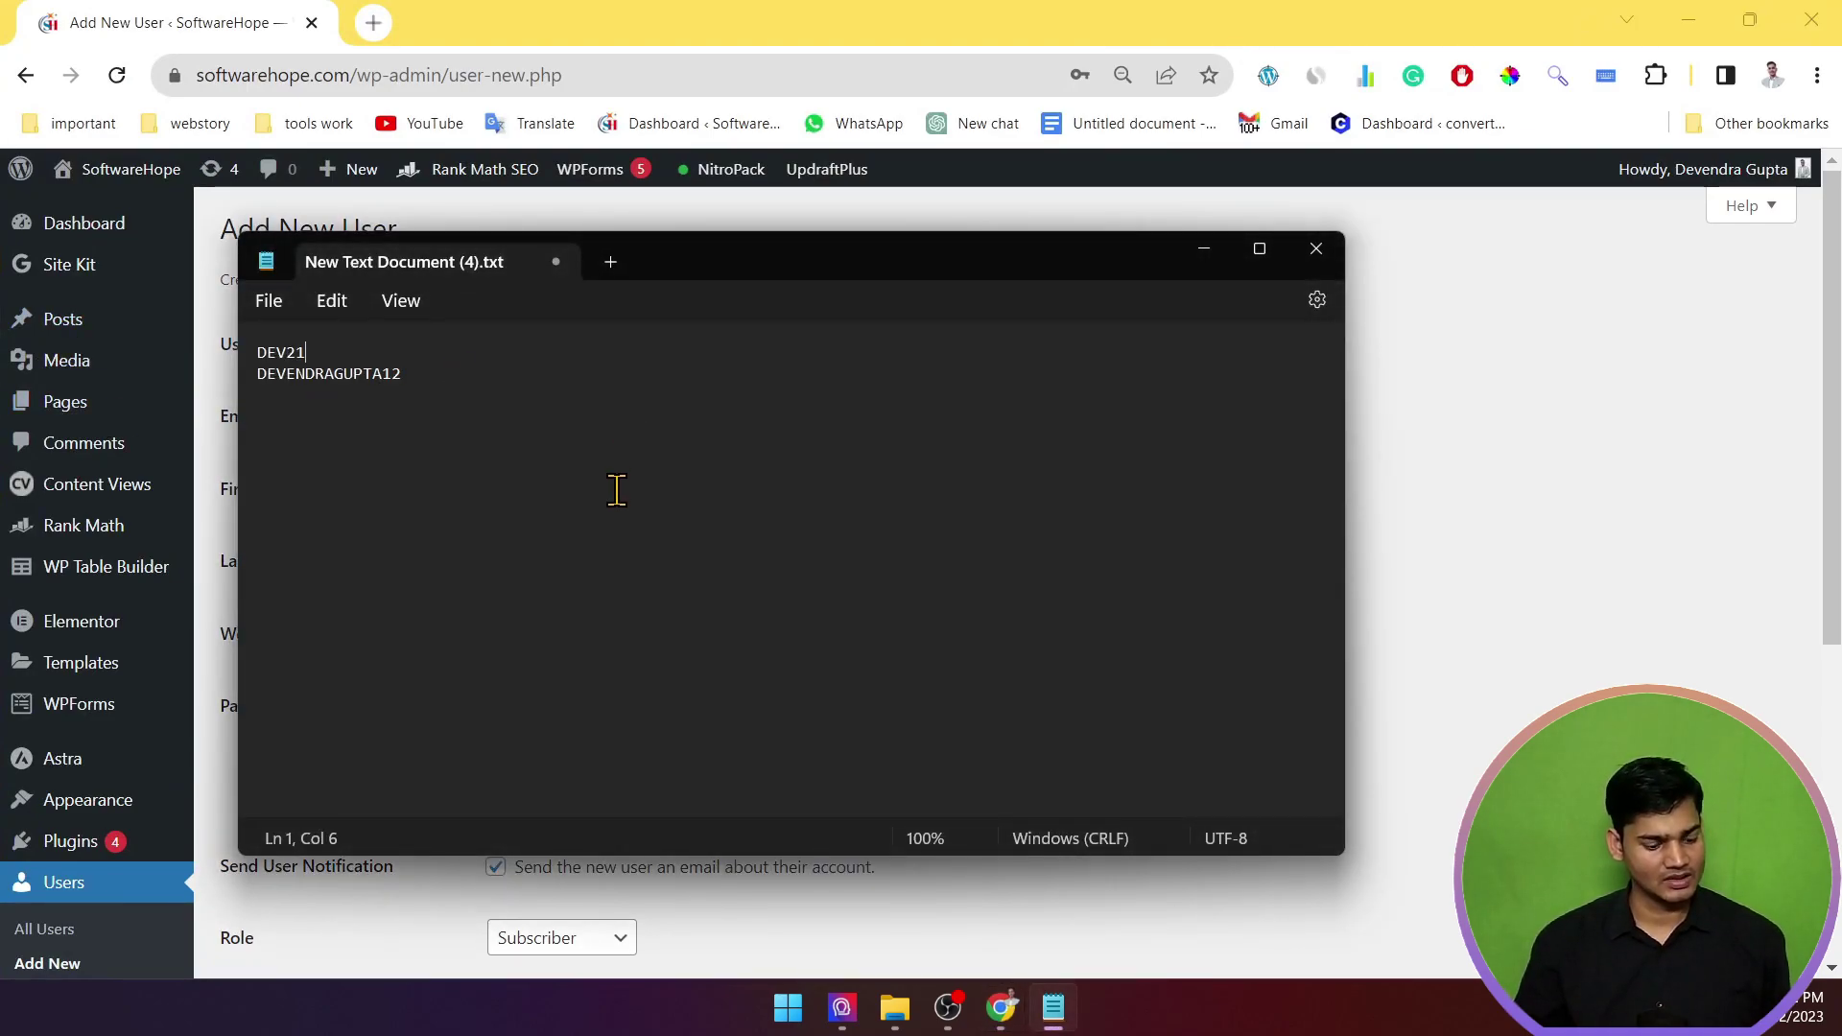
key("alt+Tab")
Step: Hide the password on the Add New User form
left_click(1093, 711)
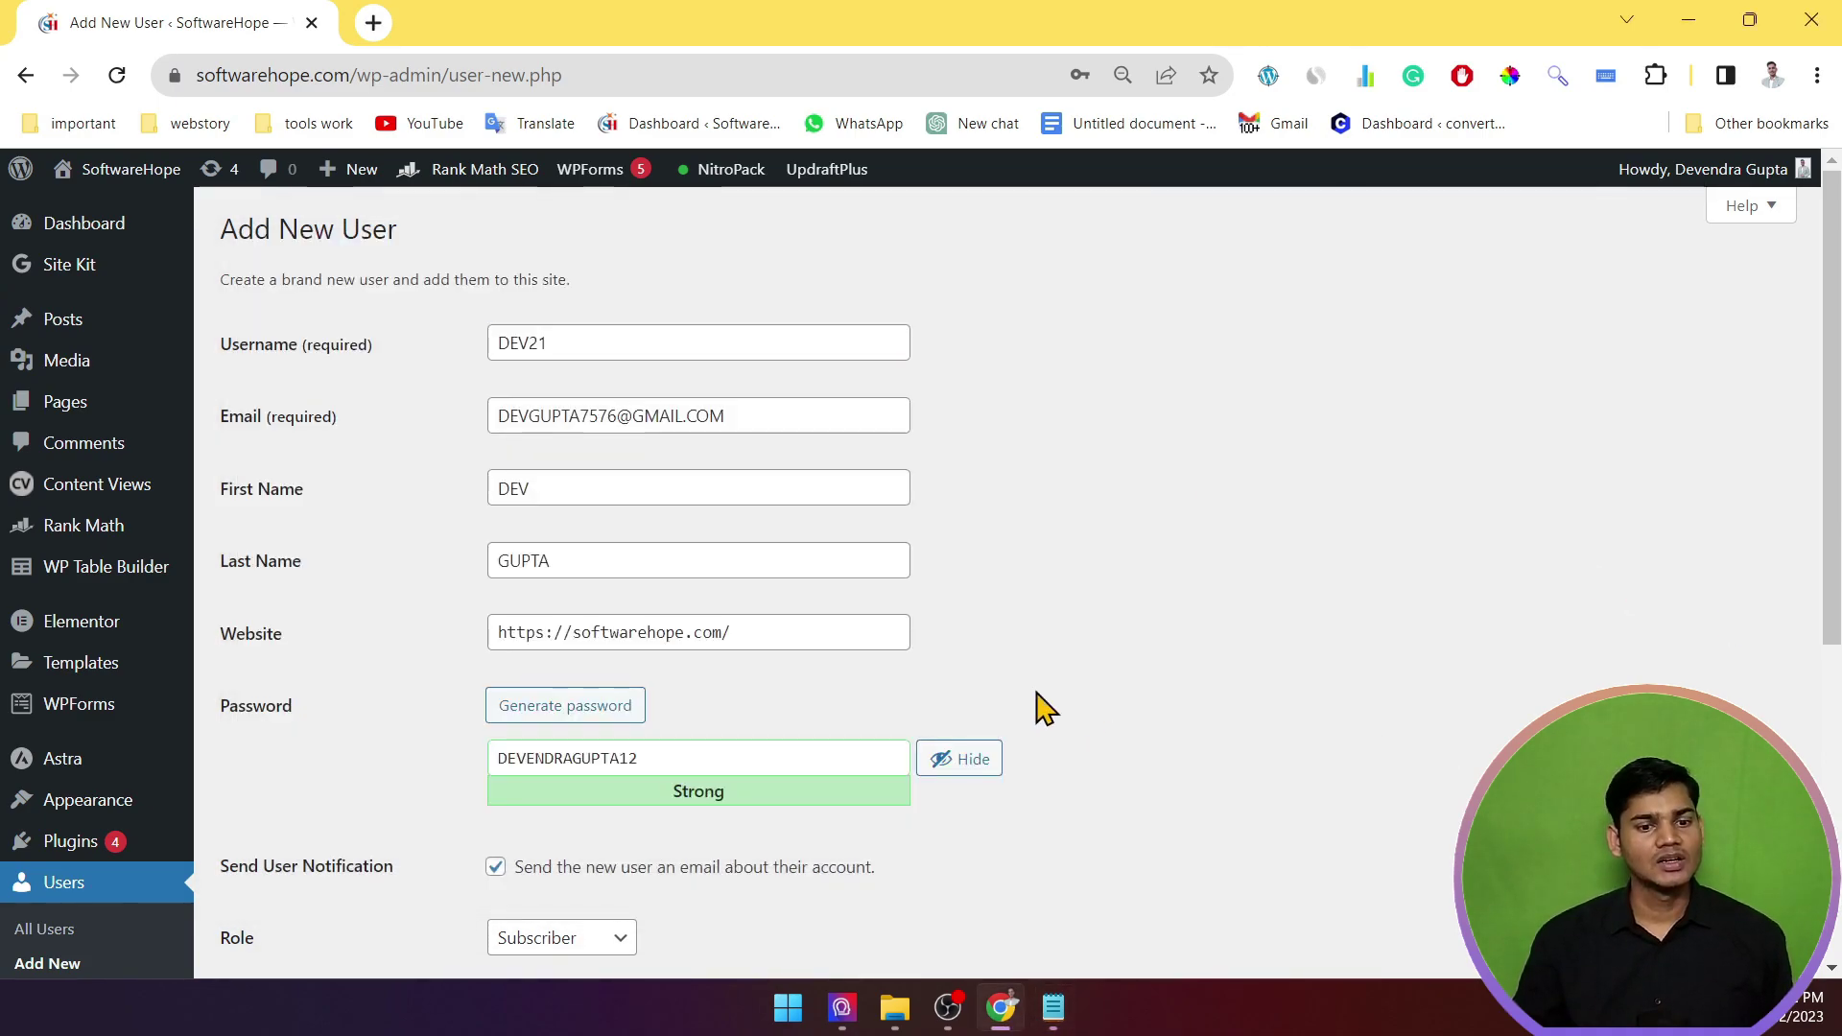
scroll(969, 710, "down", 1)
scroll(969, 710, "down", 2)
left_click(960, 445)
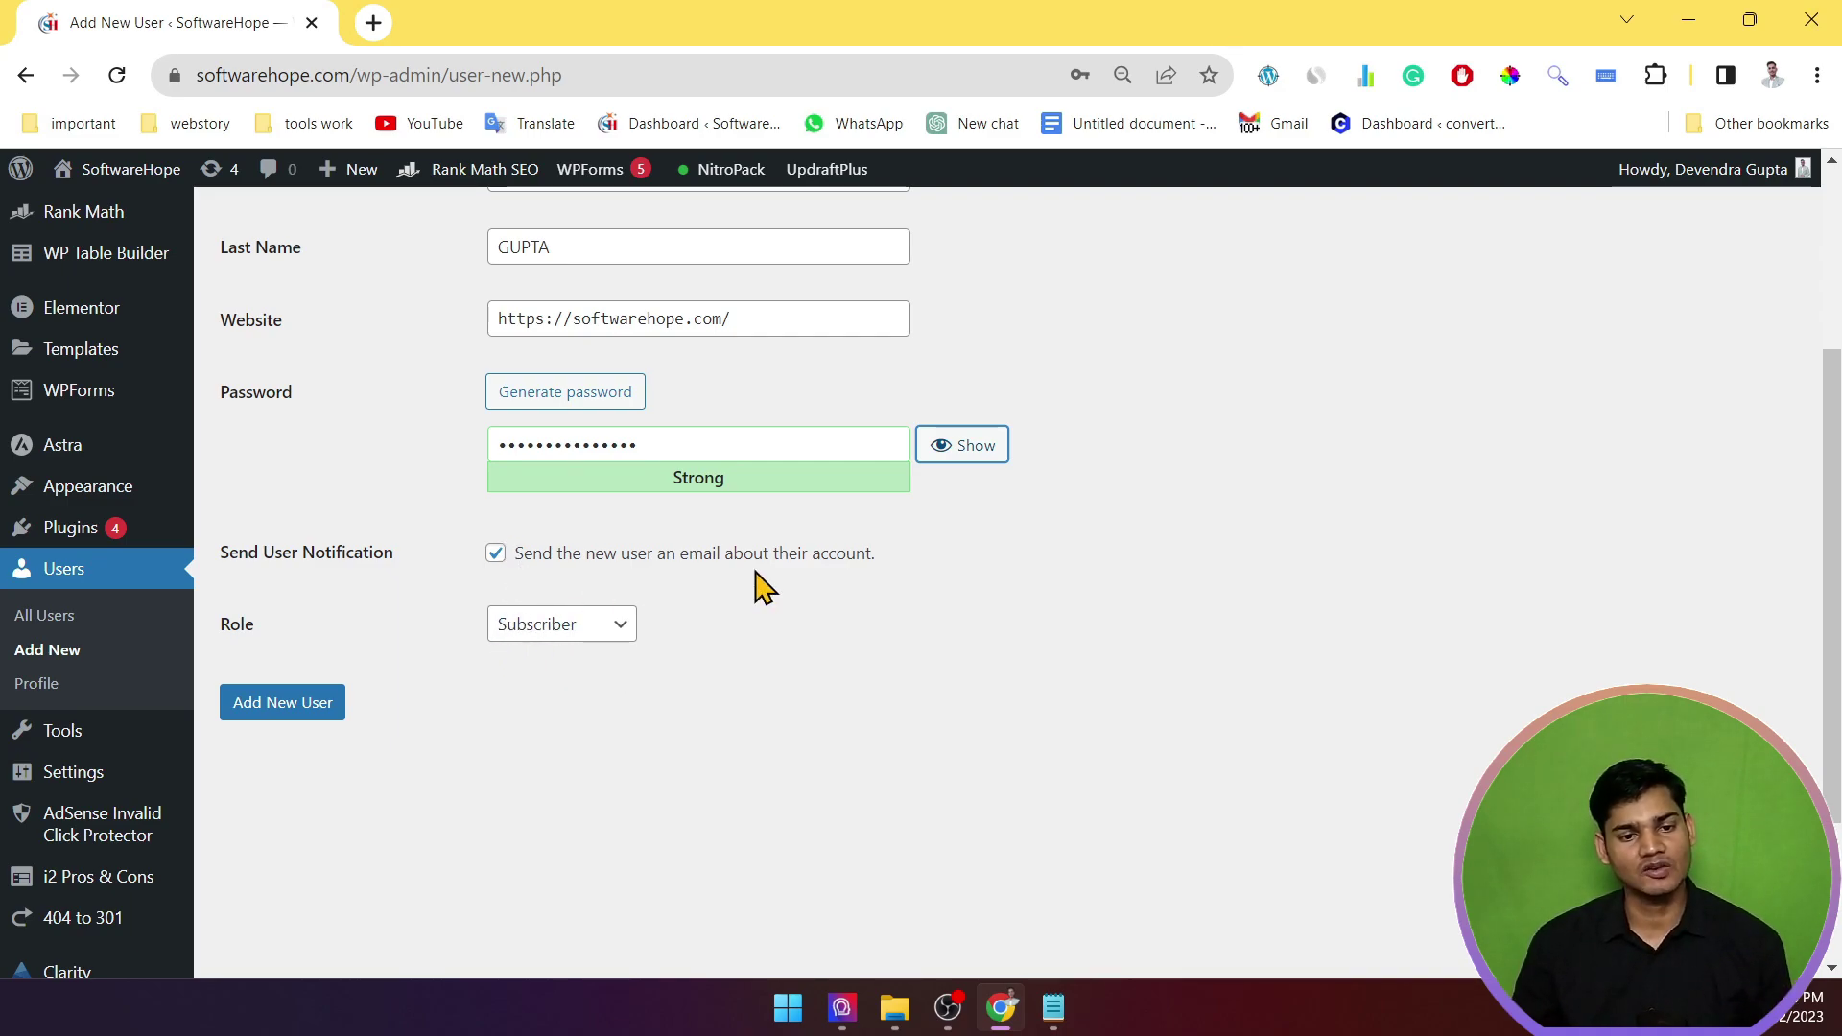
Step: Choose the Author role and create the new user account
left_click(617, 629)
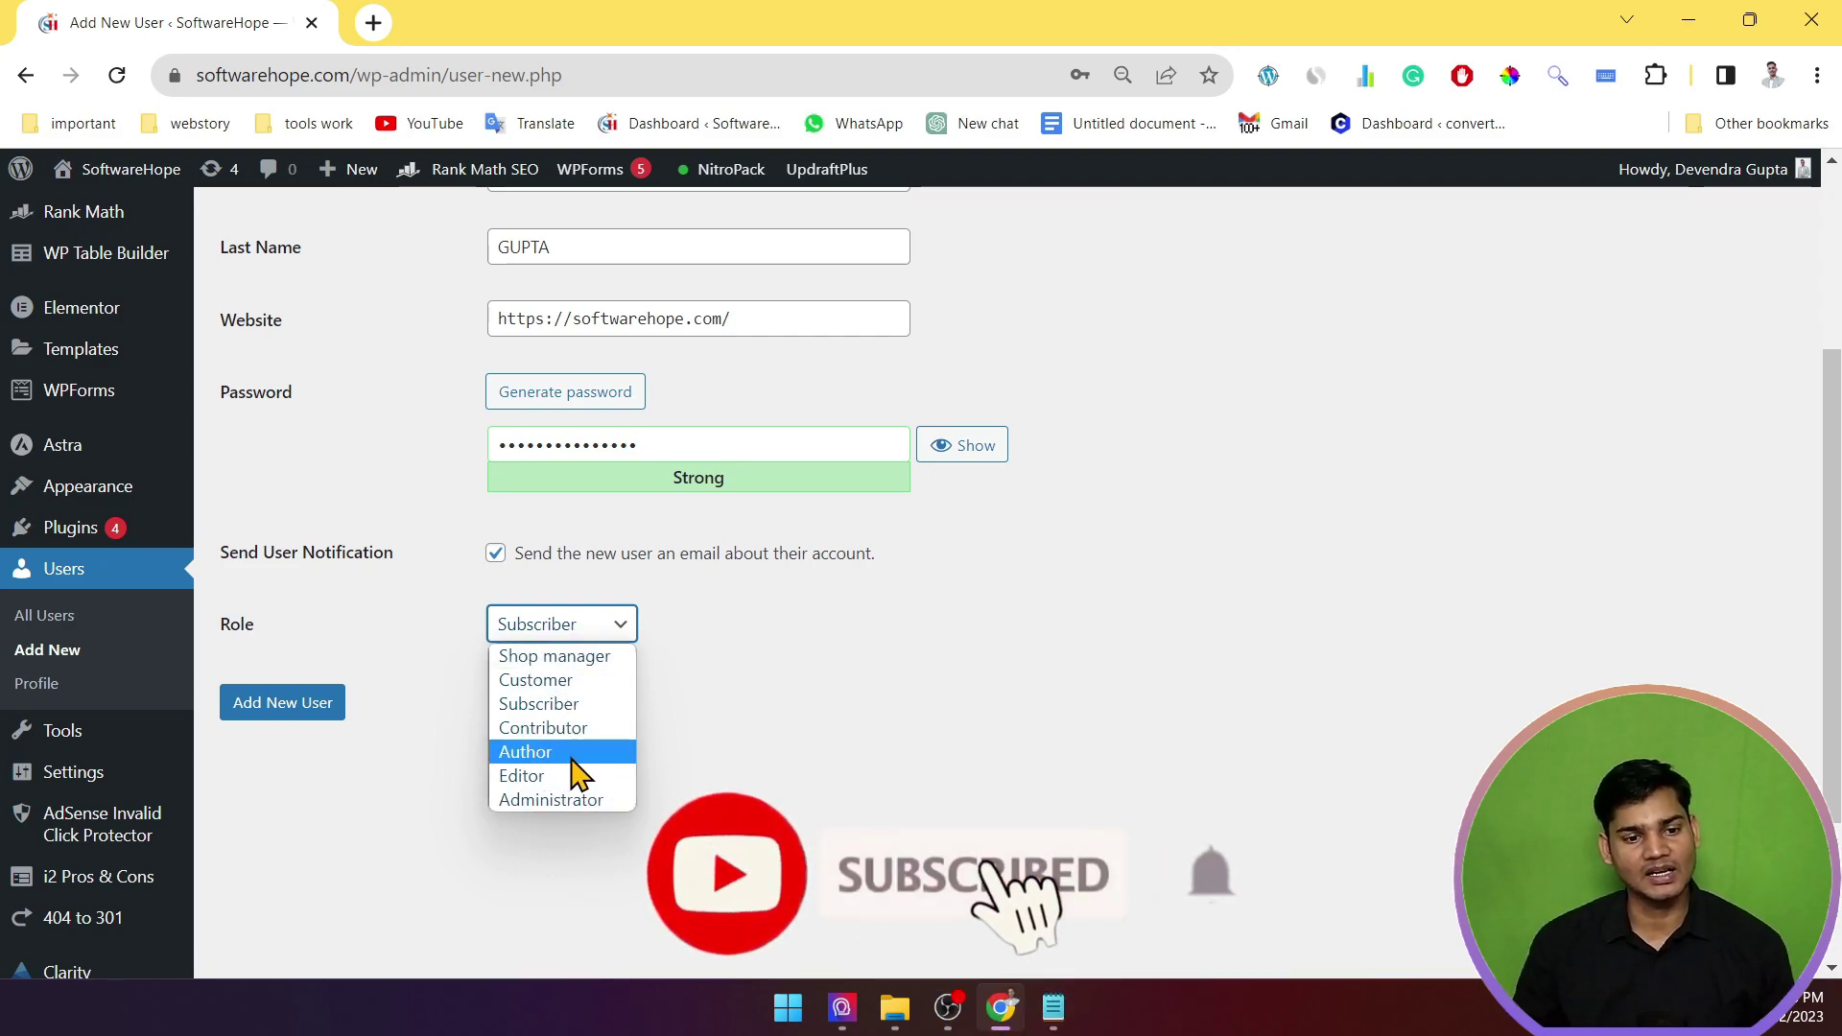
left_click(571, 759)
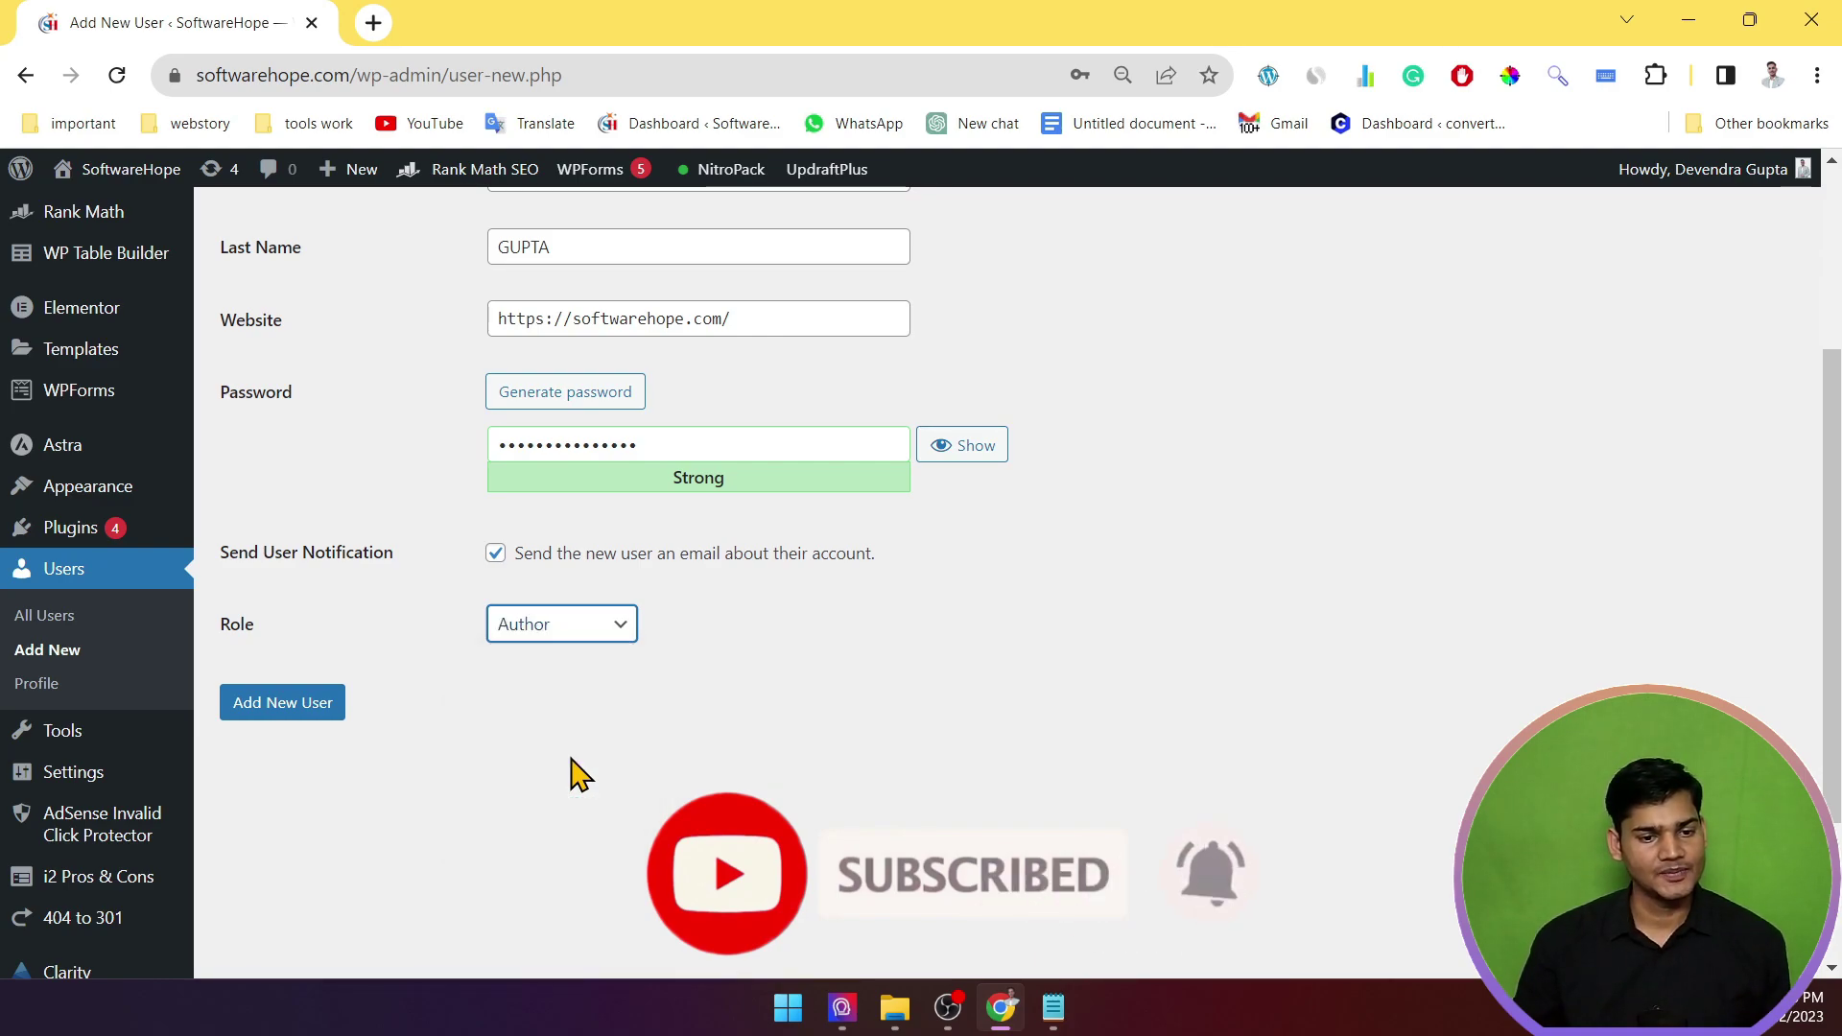
left_click(316, 708)
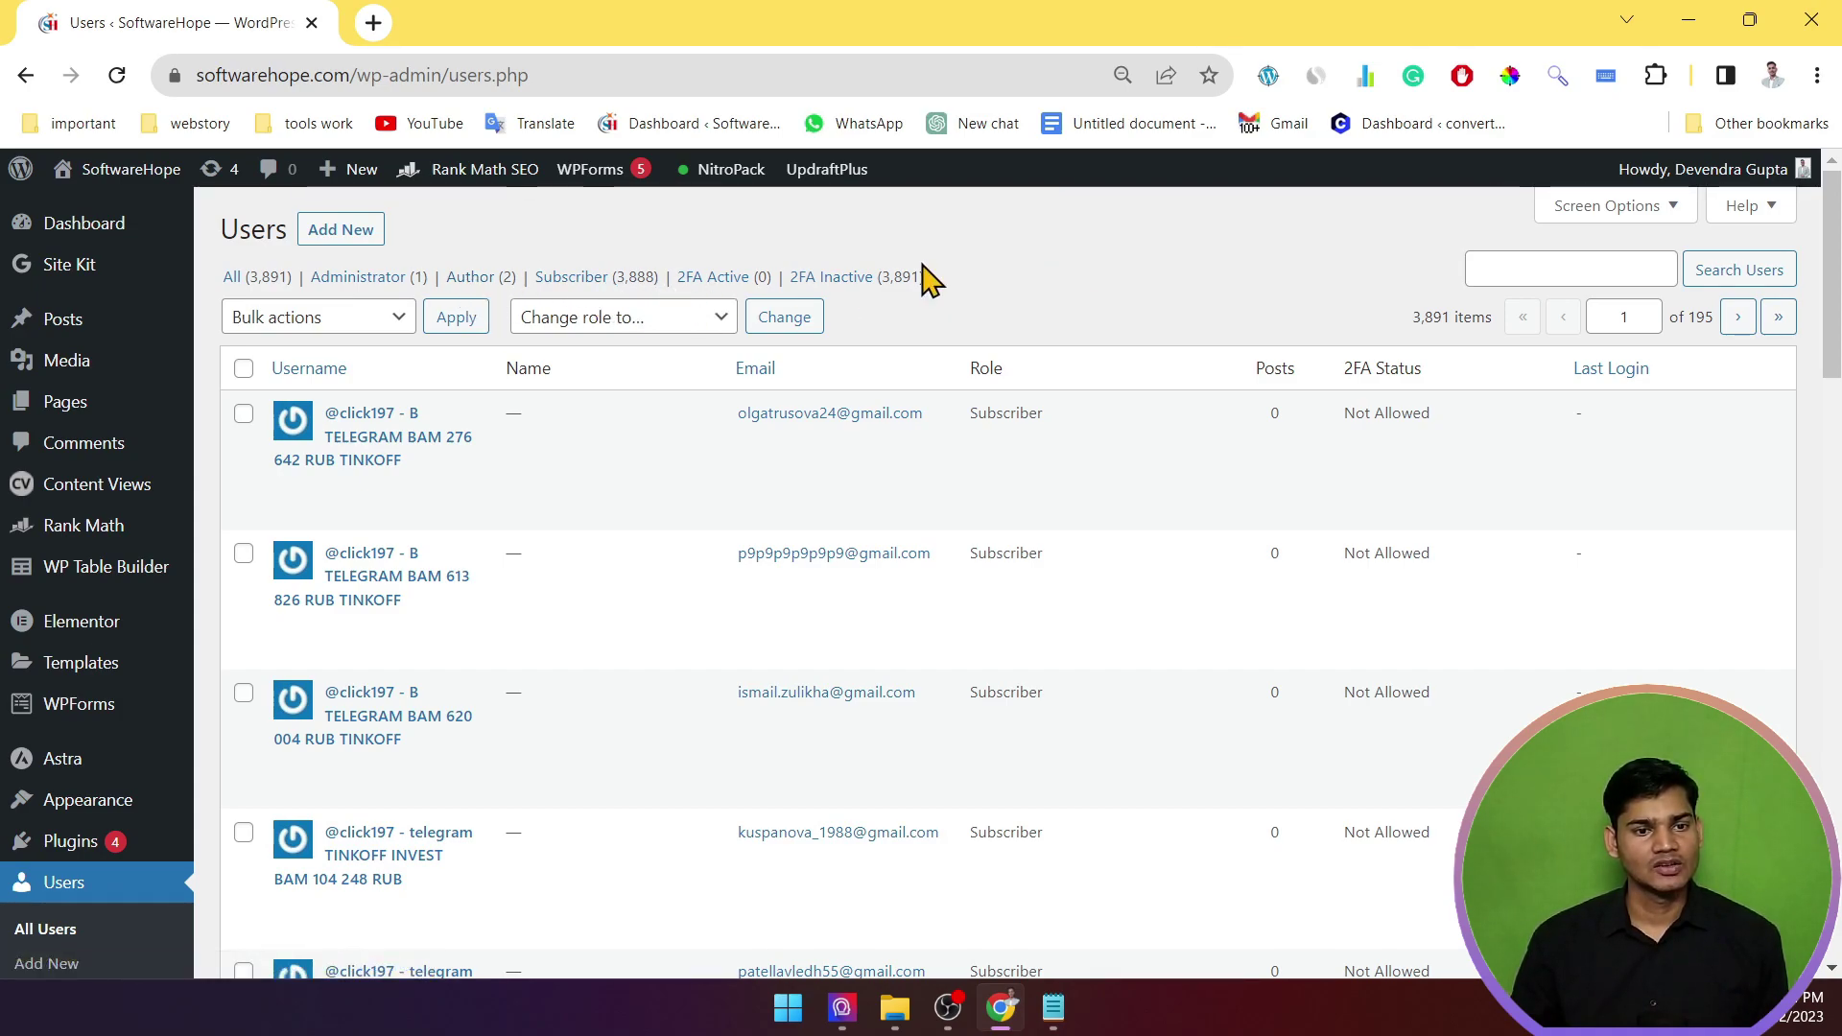
Step: Filter Users to Author to confirm the new account, then open the Start menu
left_click(472, 280)
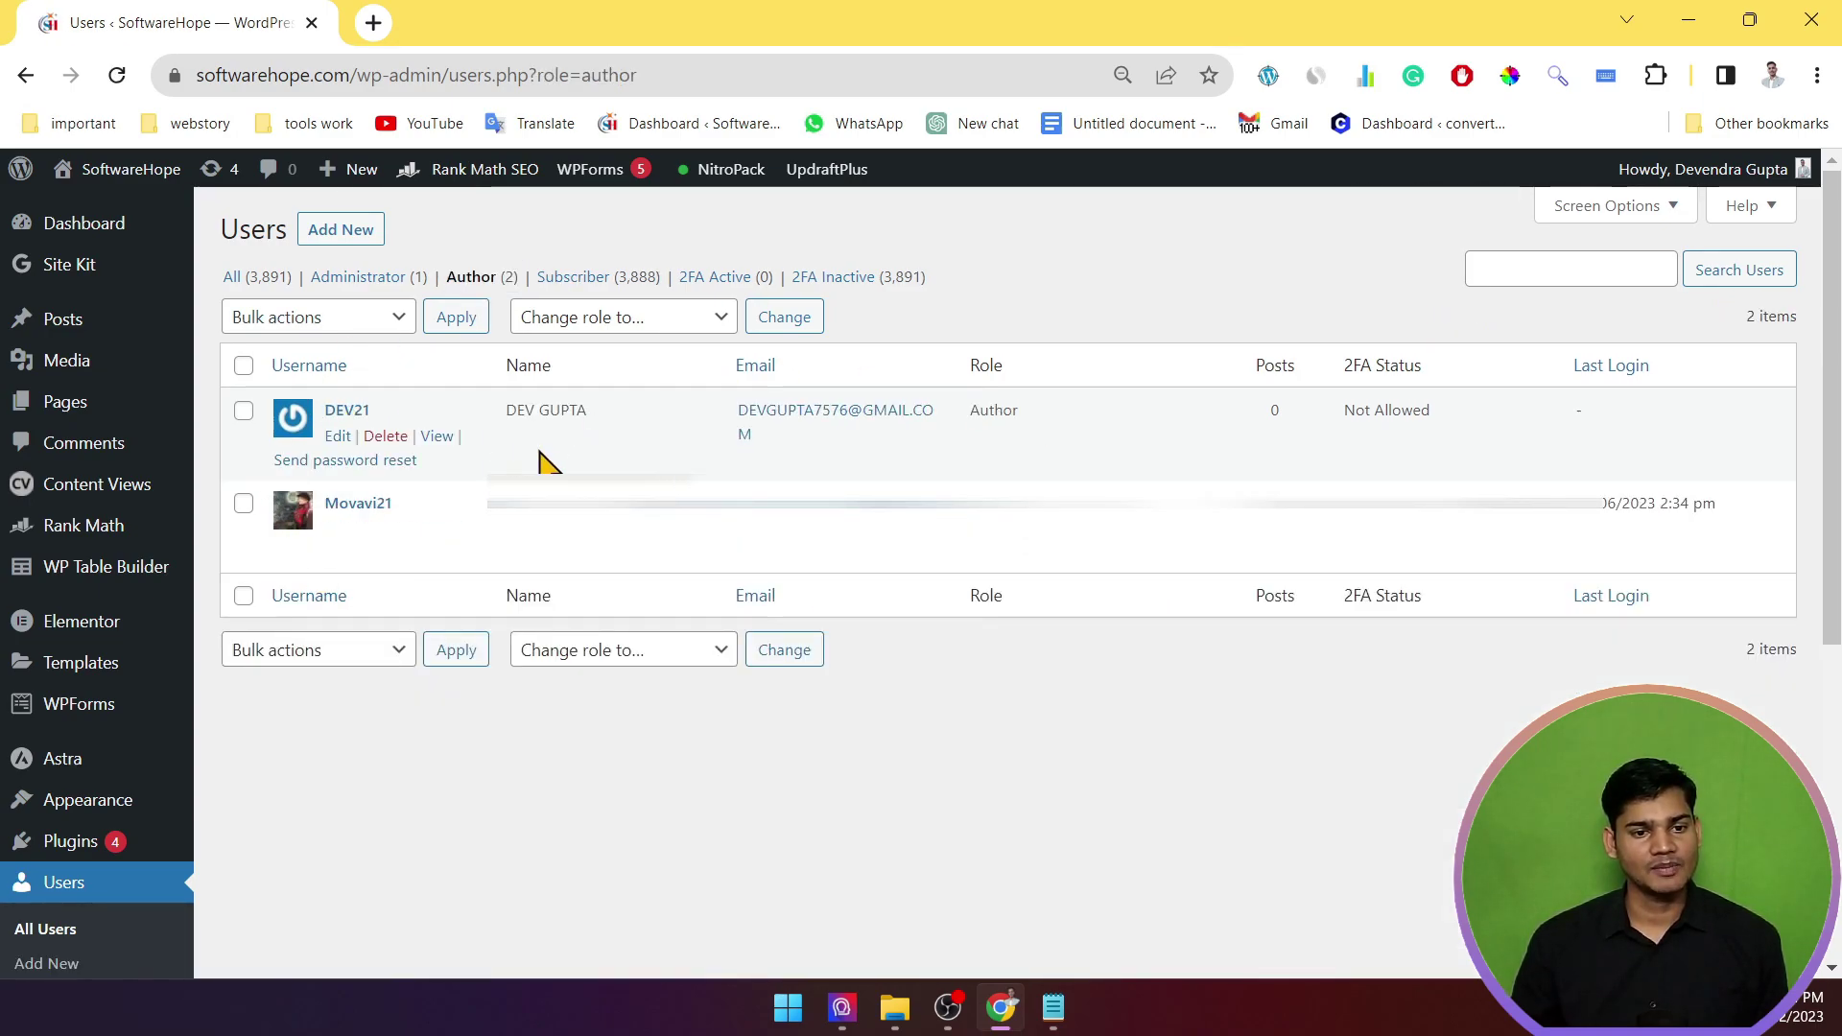
left_click_drag(476, 436, 1418, 449)
left_click(1112, 451)
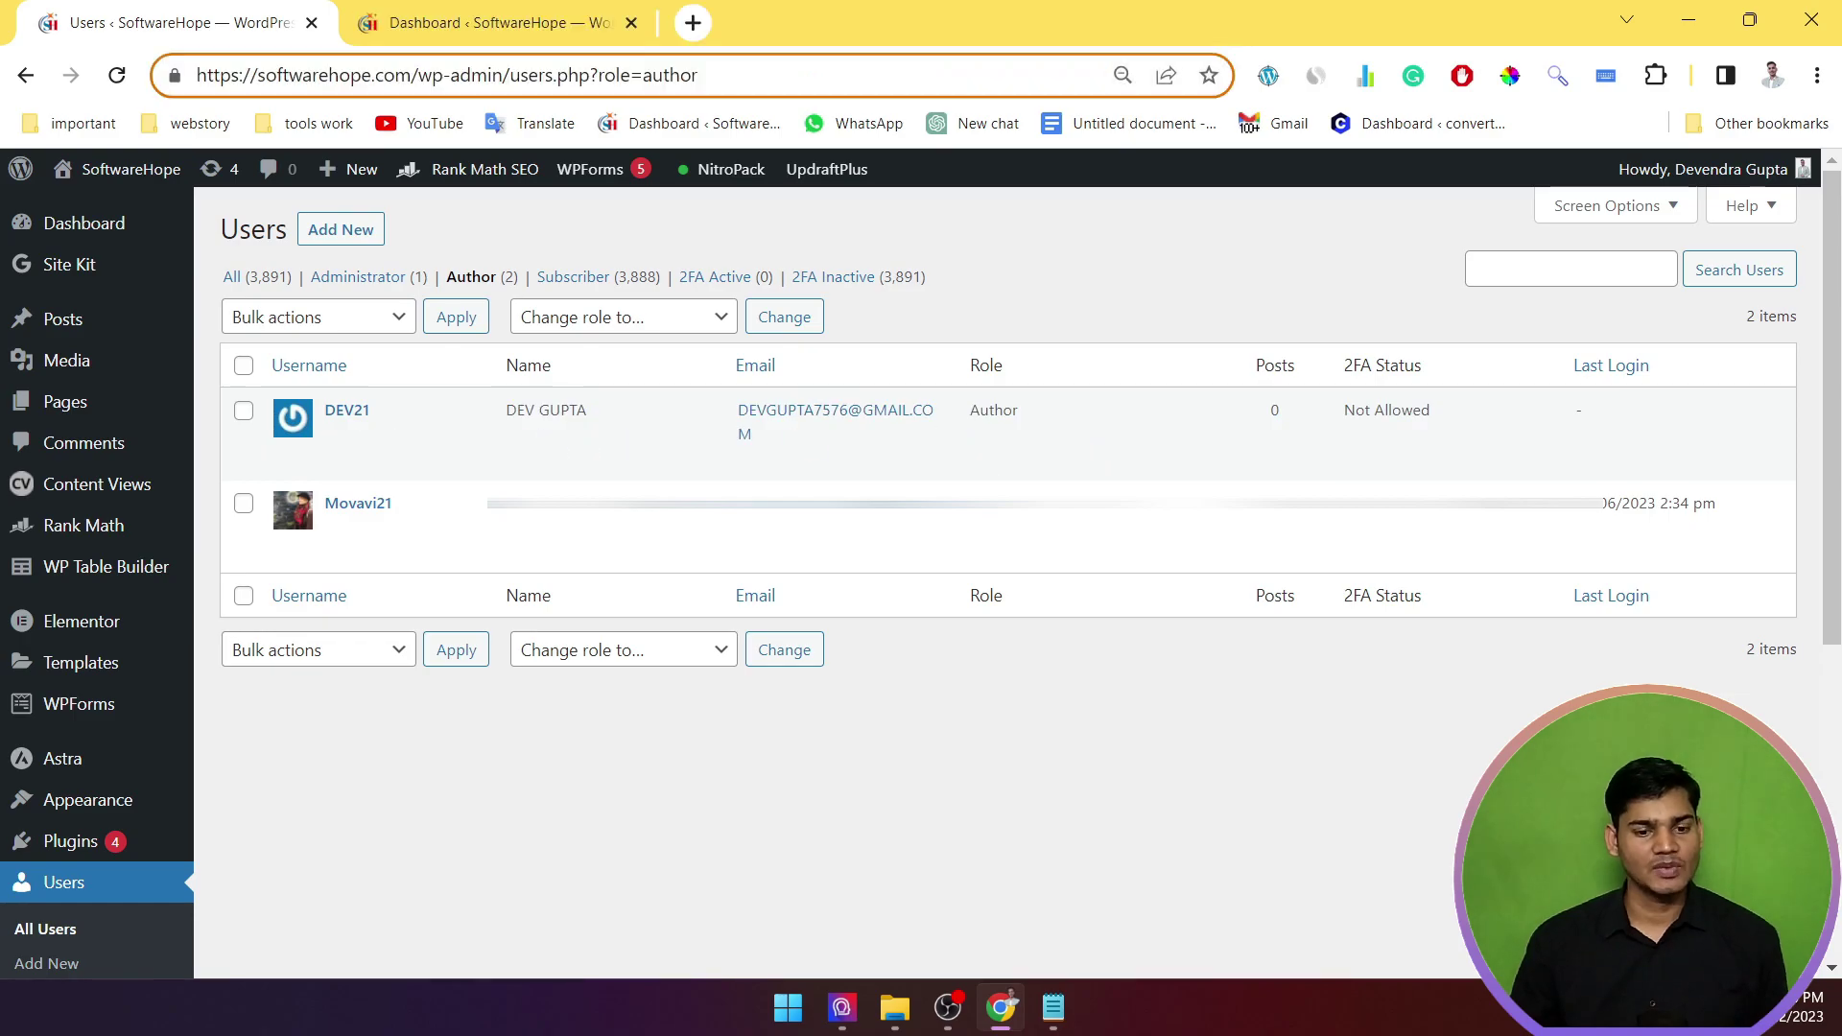
left_click(789, 1017)
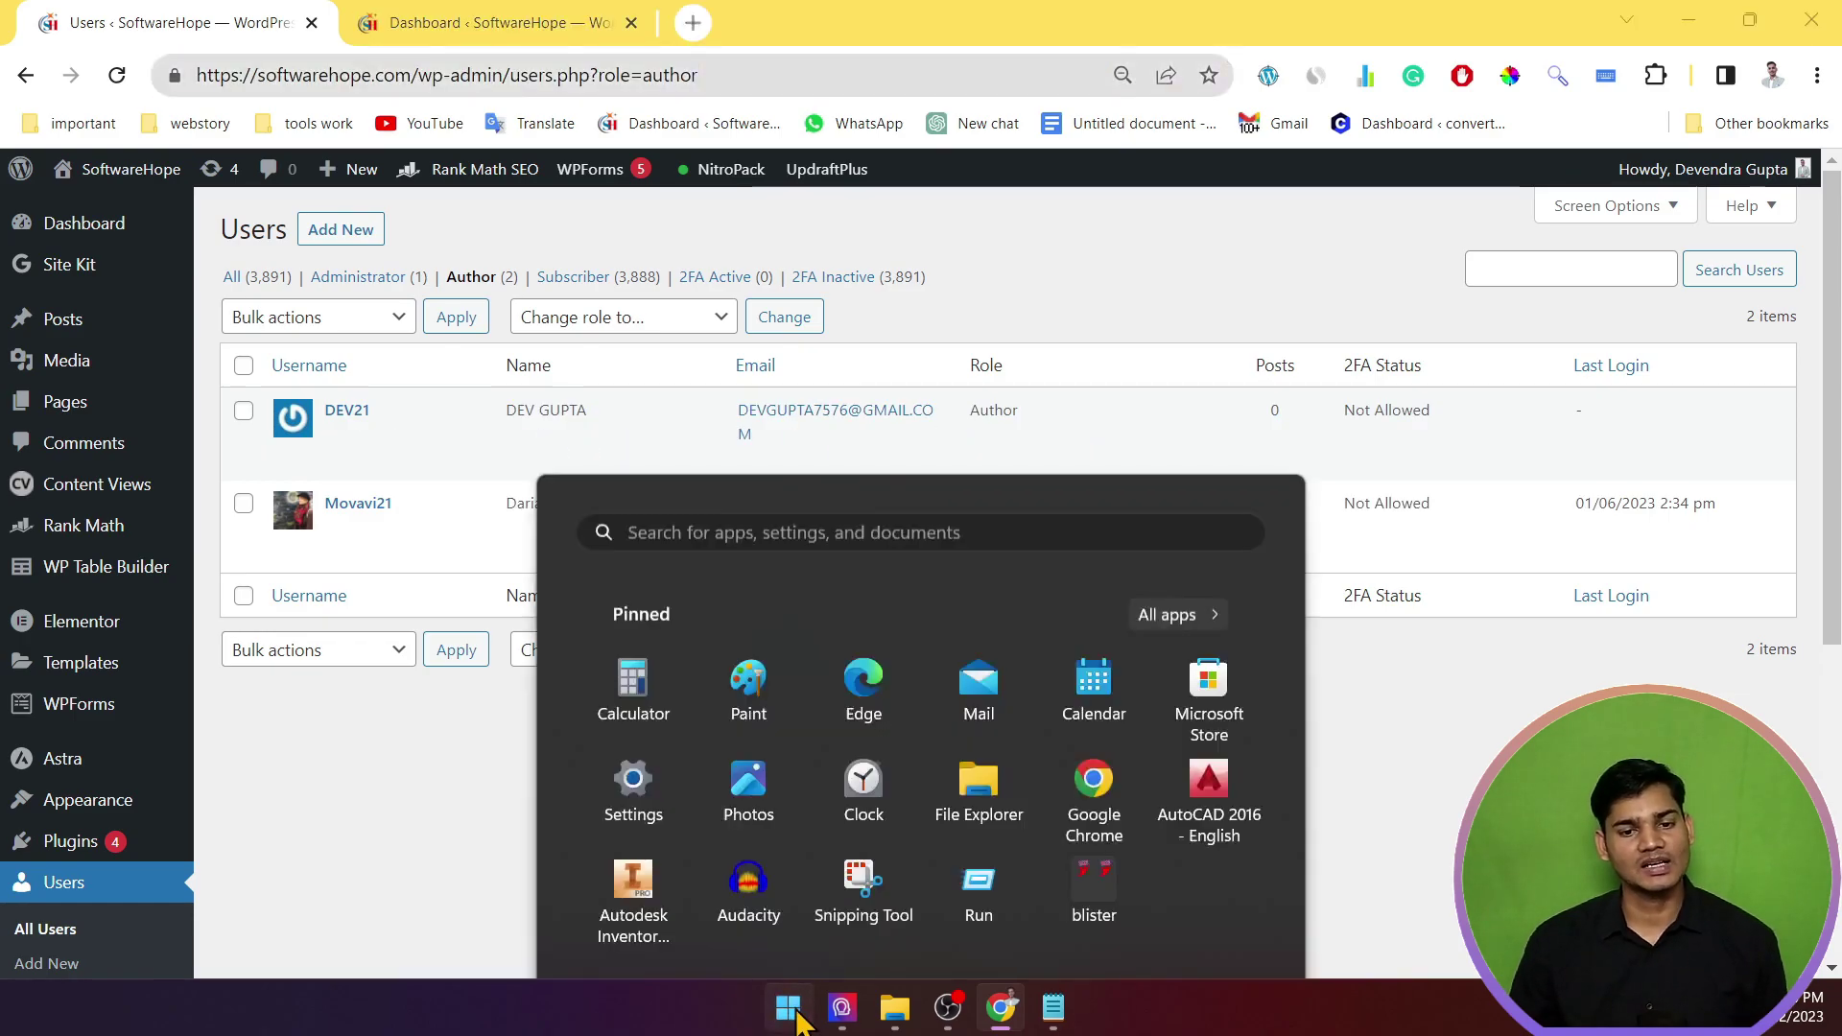
Step: Launch Chrome in the TEST profile and go to the site's wp-login page
left_click(1095, 427)
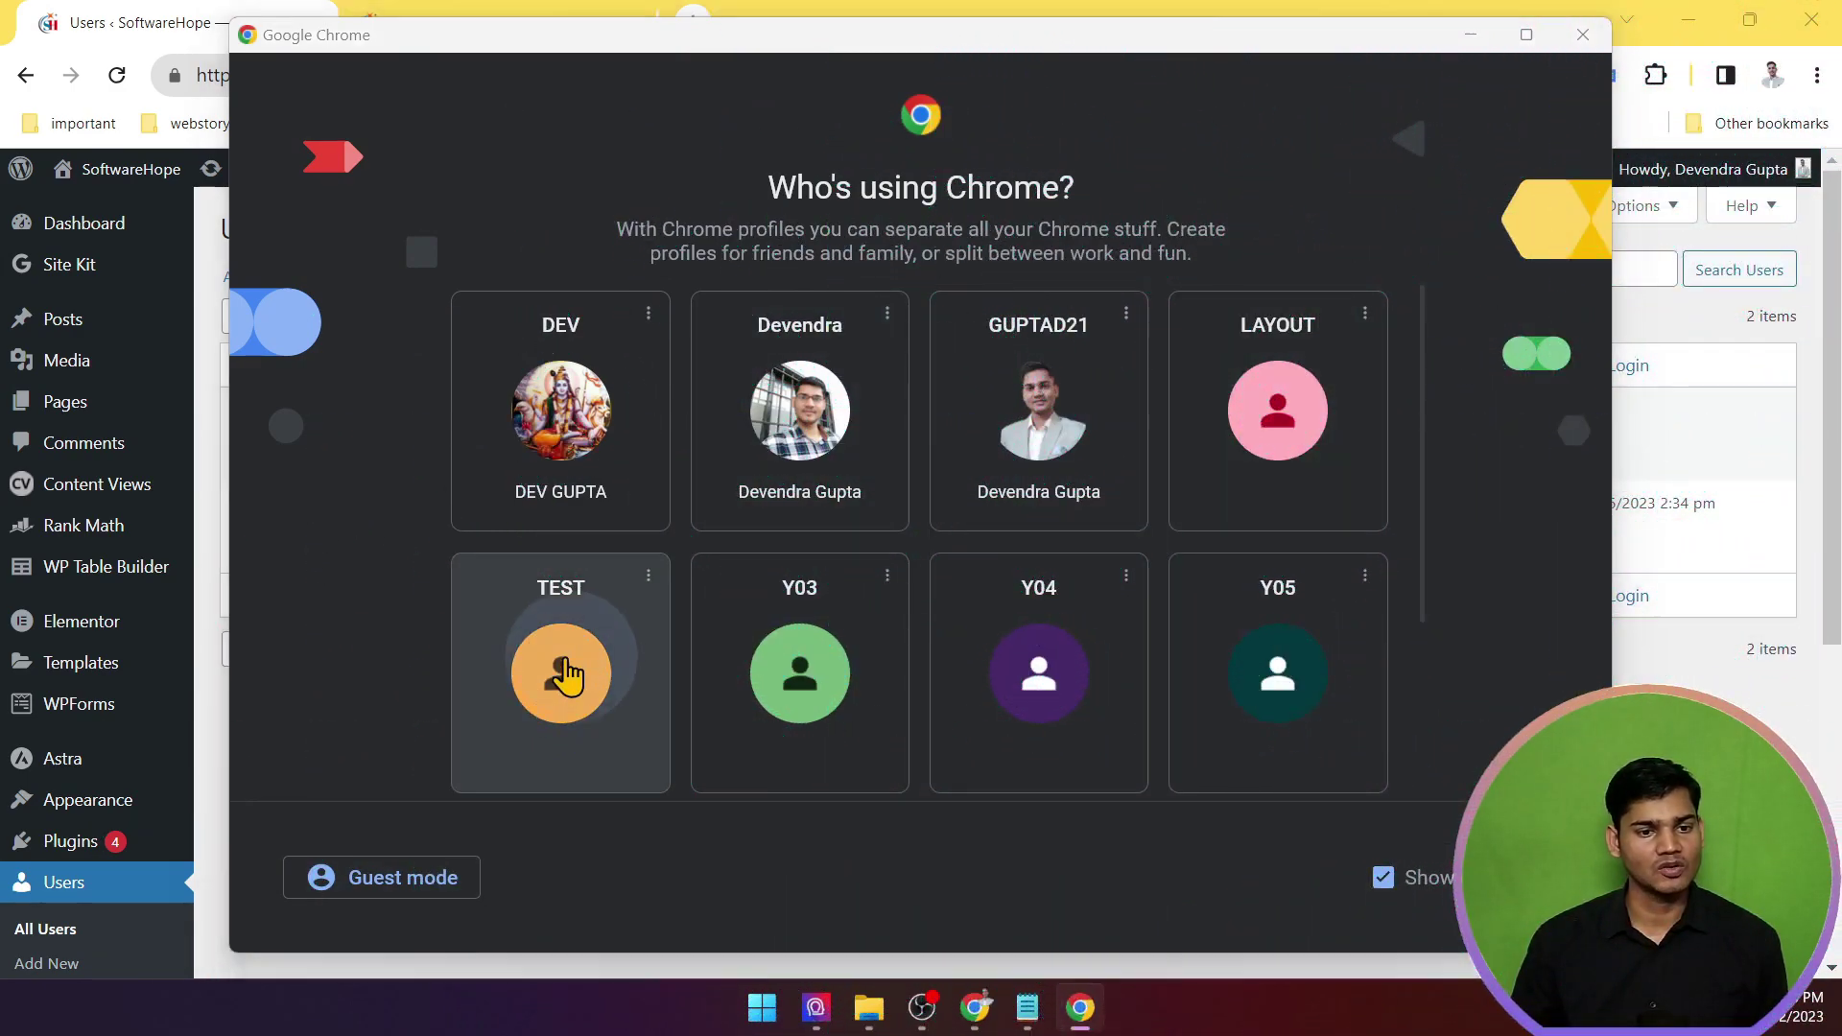
left_click(574, 674)
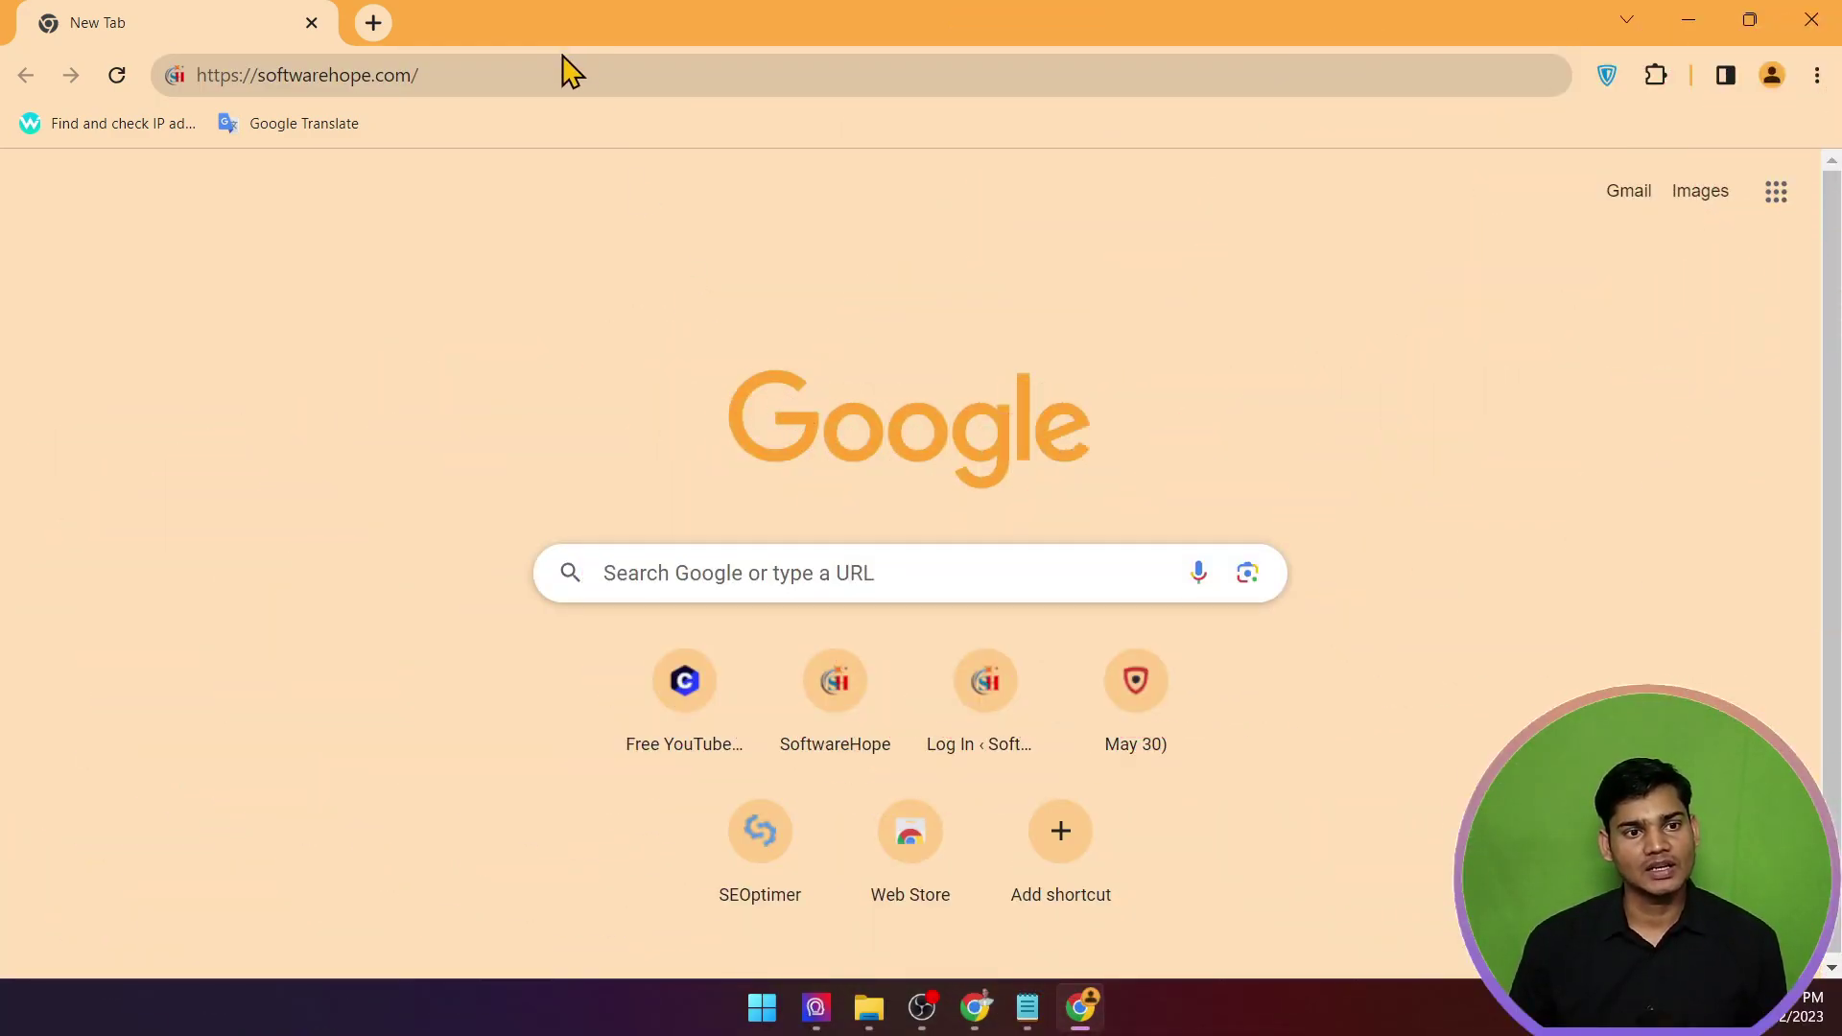
left_click(669, 86)
left_click(800, 75)
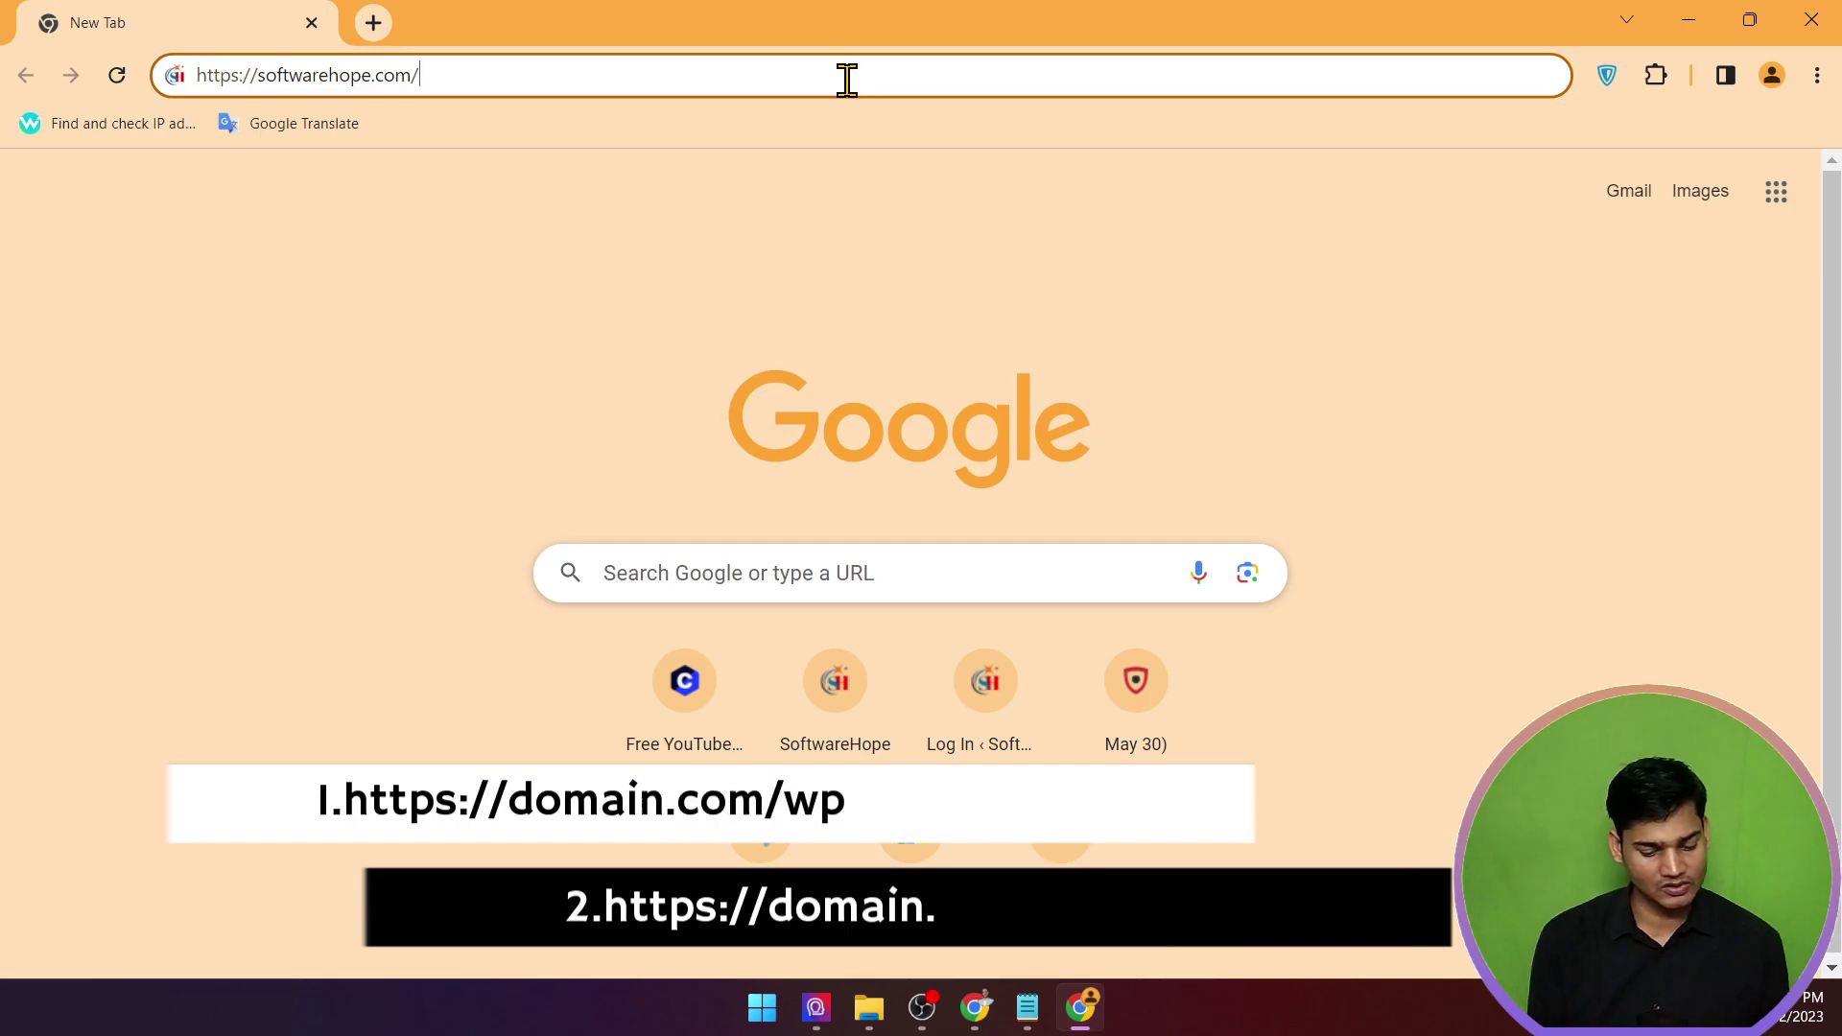
type("wp-a")
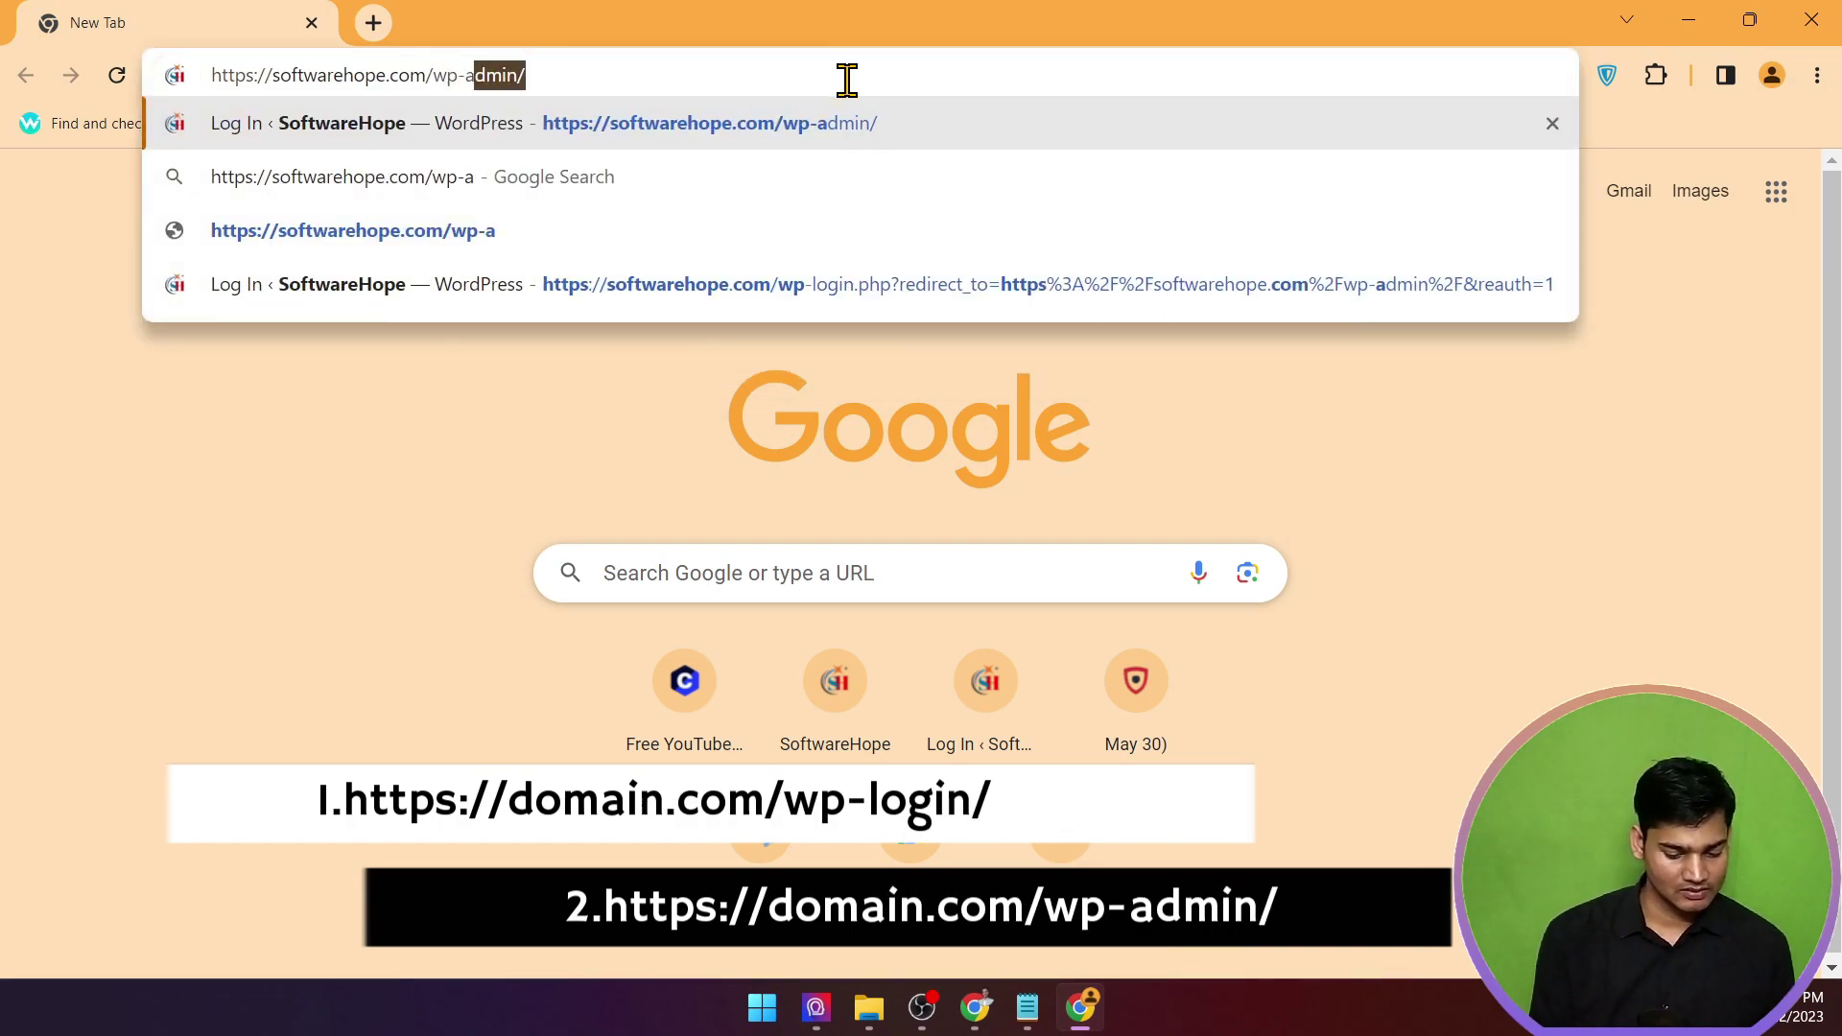
key("Delete")
type("lo")
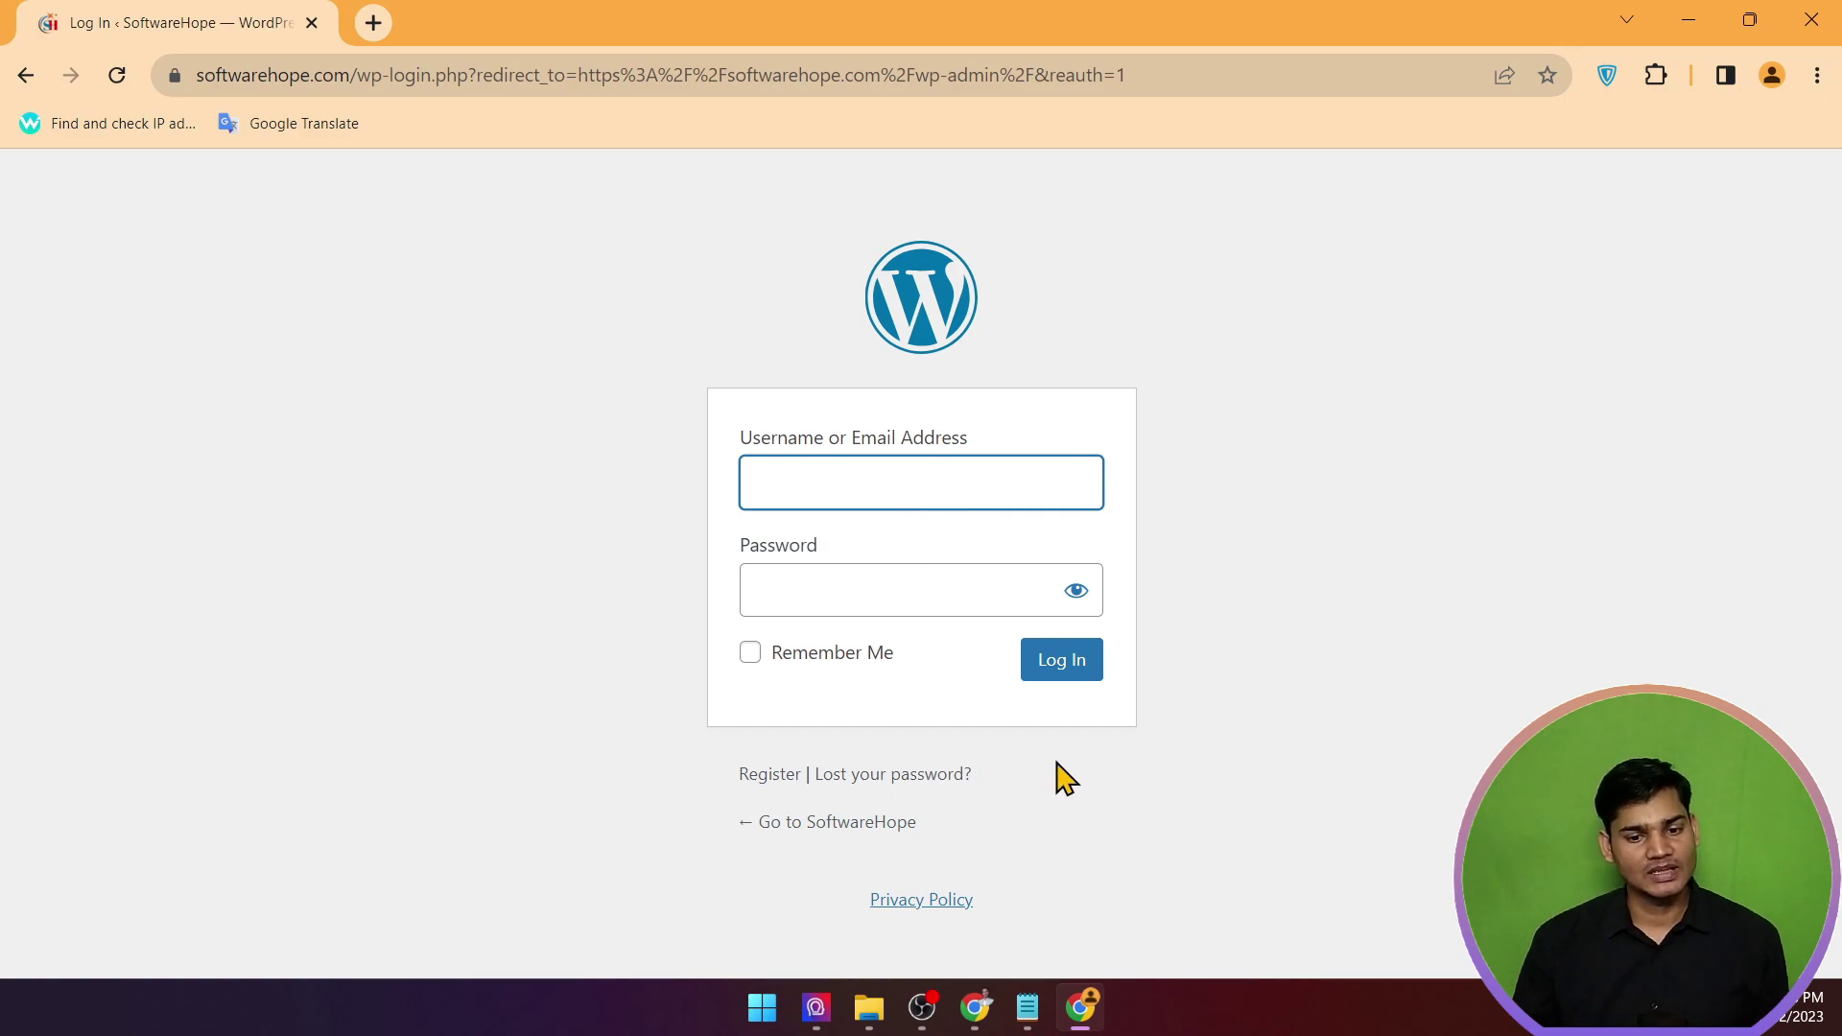
Step: Copy the saved username from the note into the login form's username field
left_click(1027, 1007)
left_click_drag(332, 366, 142, 368)
key("ctrl+c")
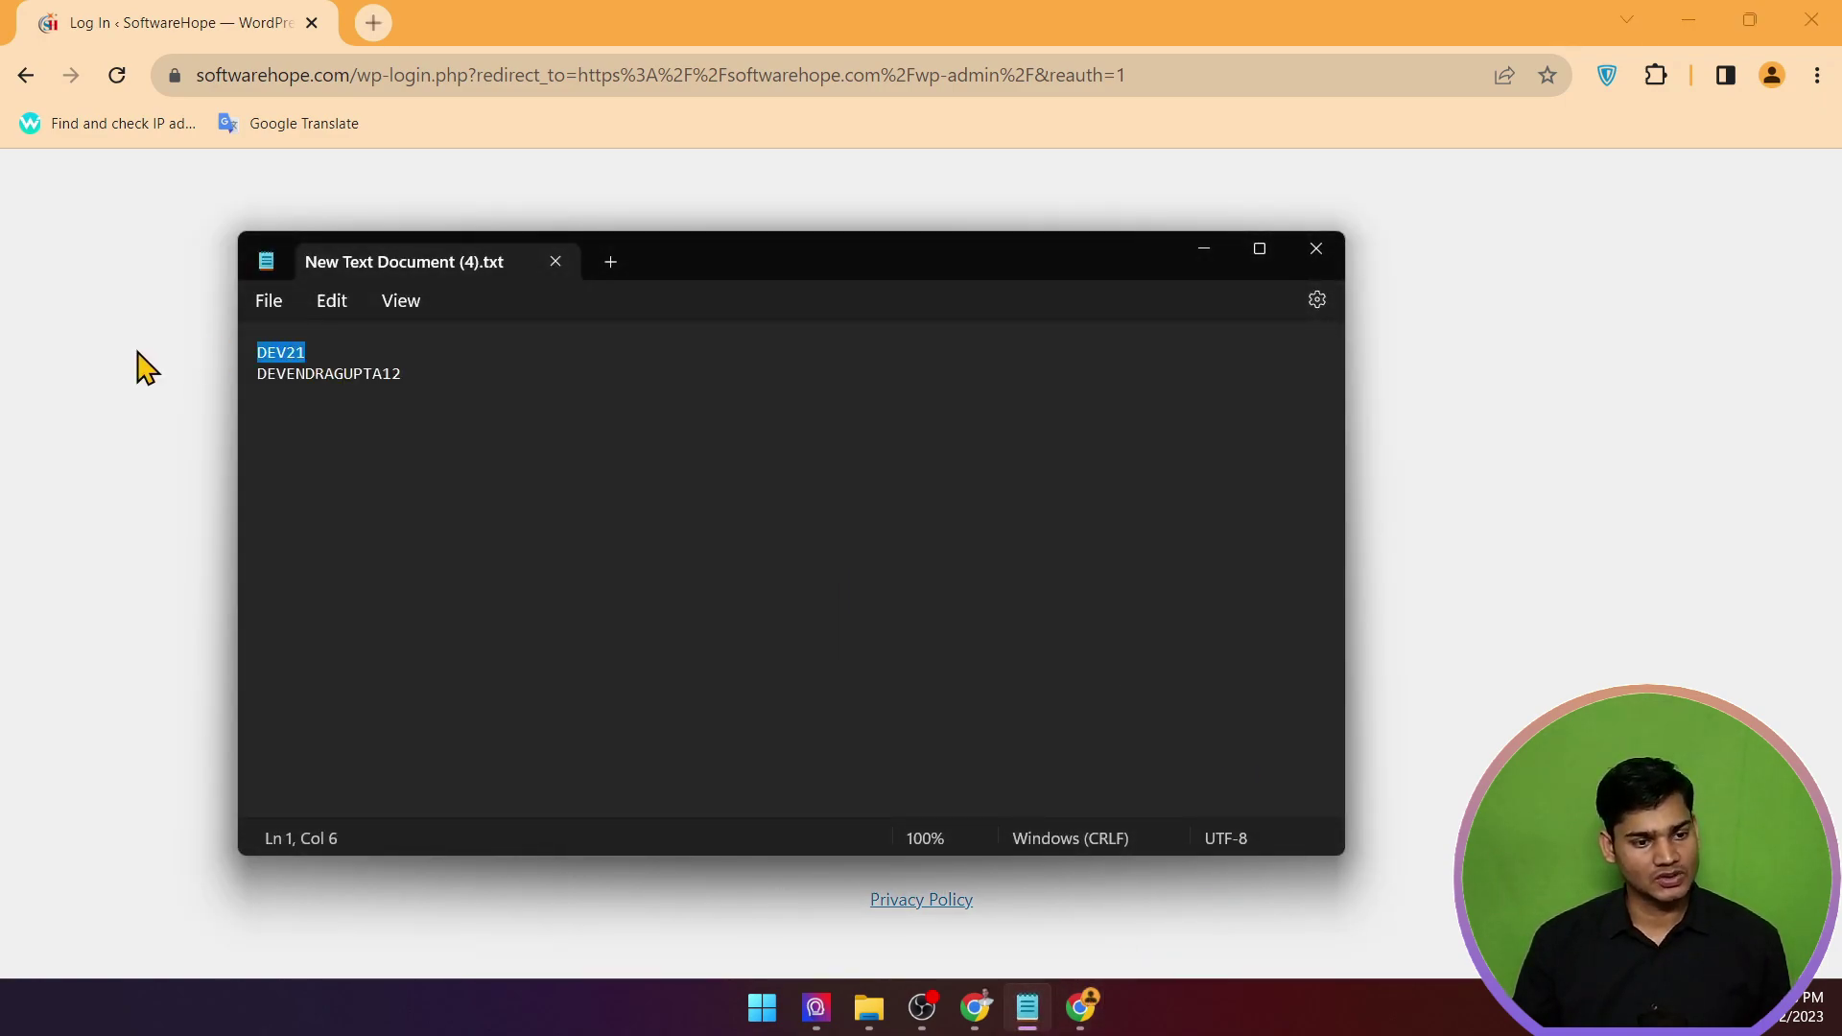
left_click_drag(715, 255, 1518, 608)
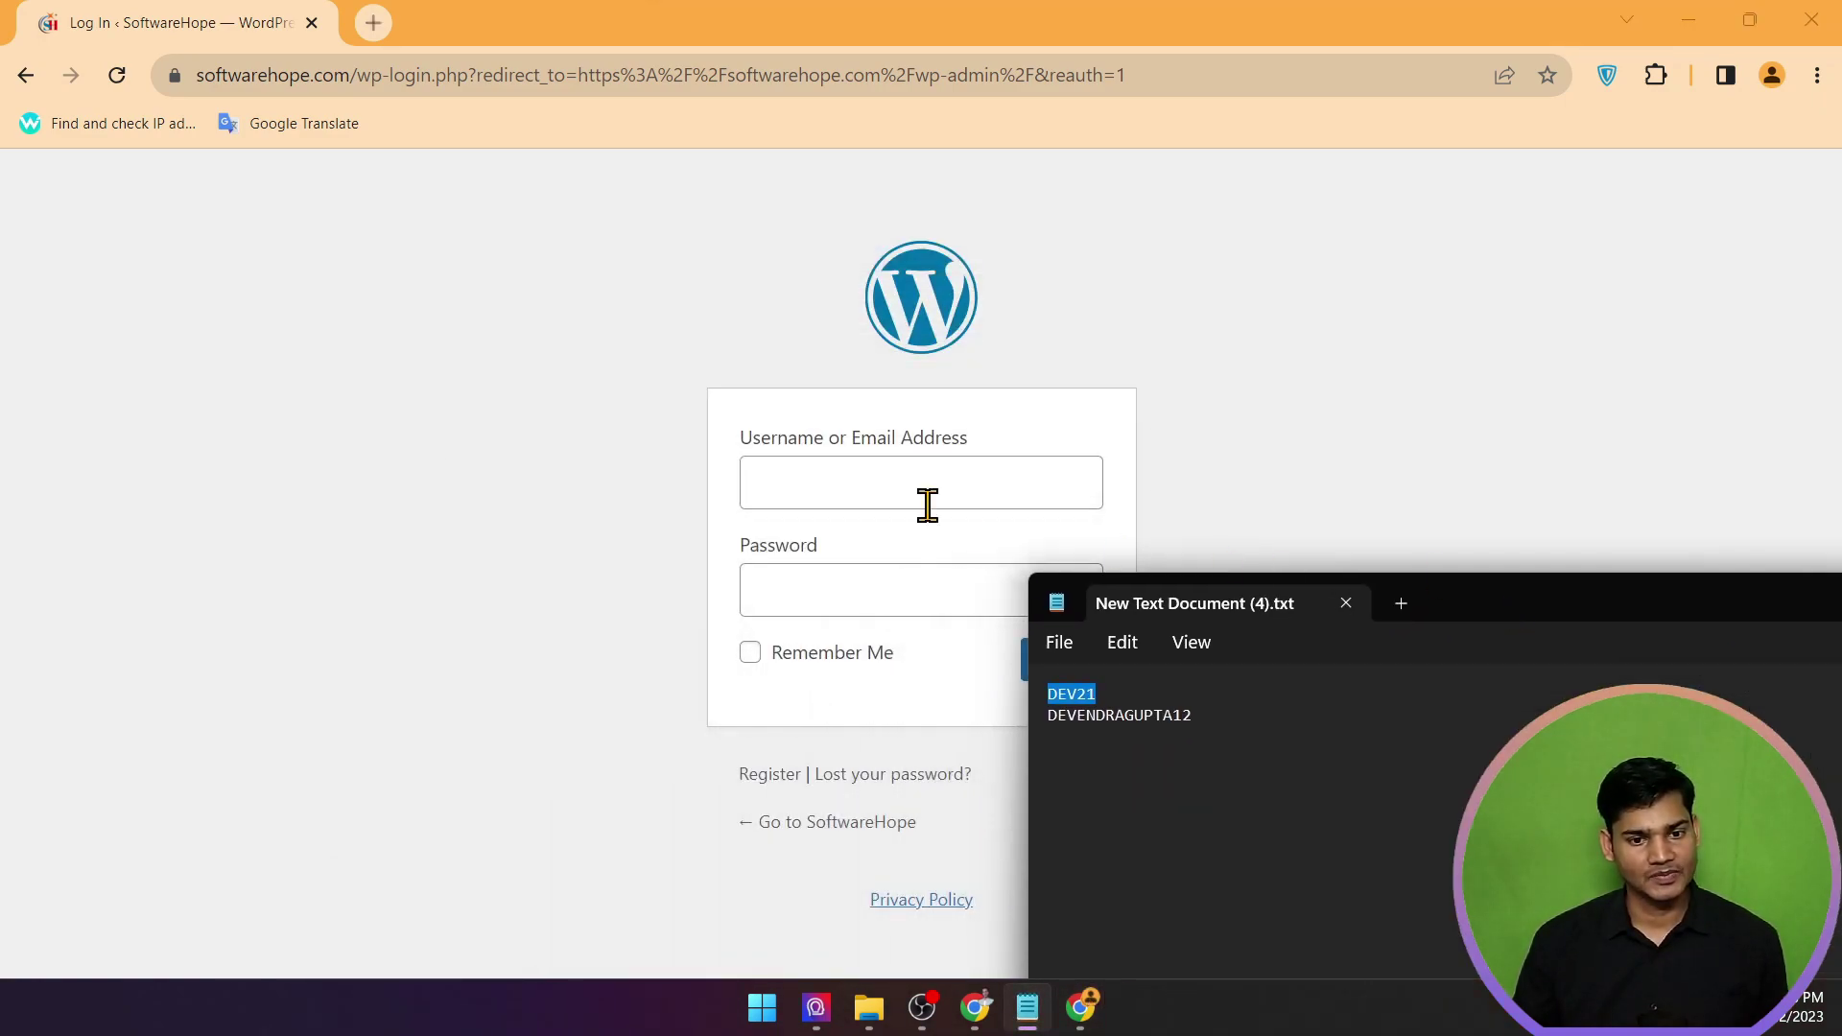
left_click(872, 498)
key("ctrl+v")
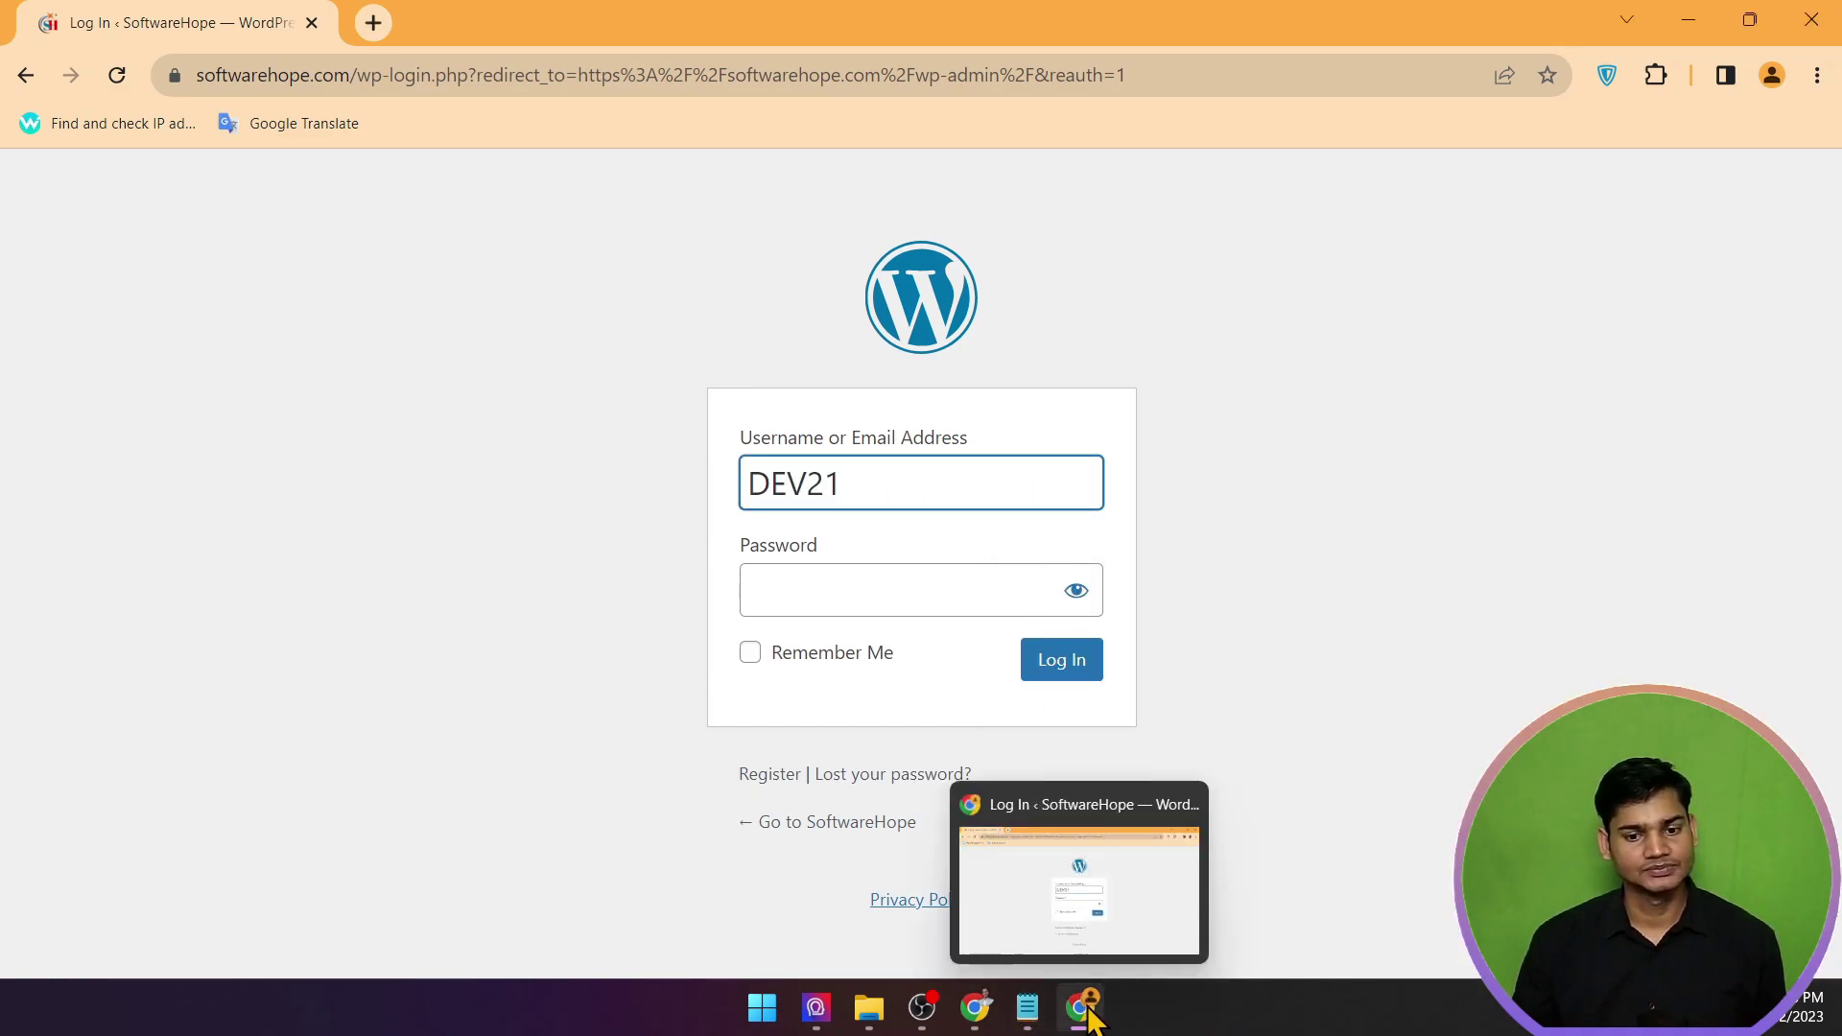
Step: Paste the saved password from the note and log in as the new author
mouse_move(1028, 1007)
left_click(1080, 897)
left_click_drag(1192, 717, 1002, 748)
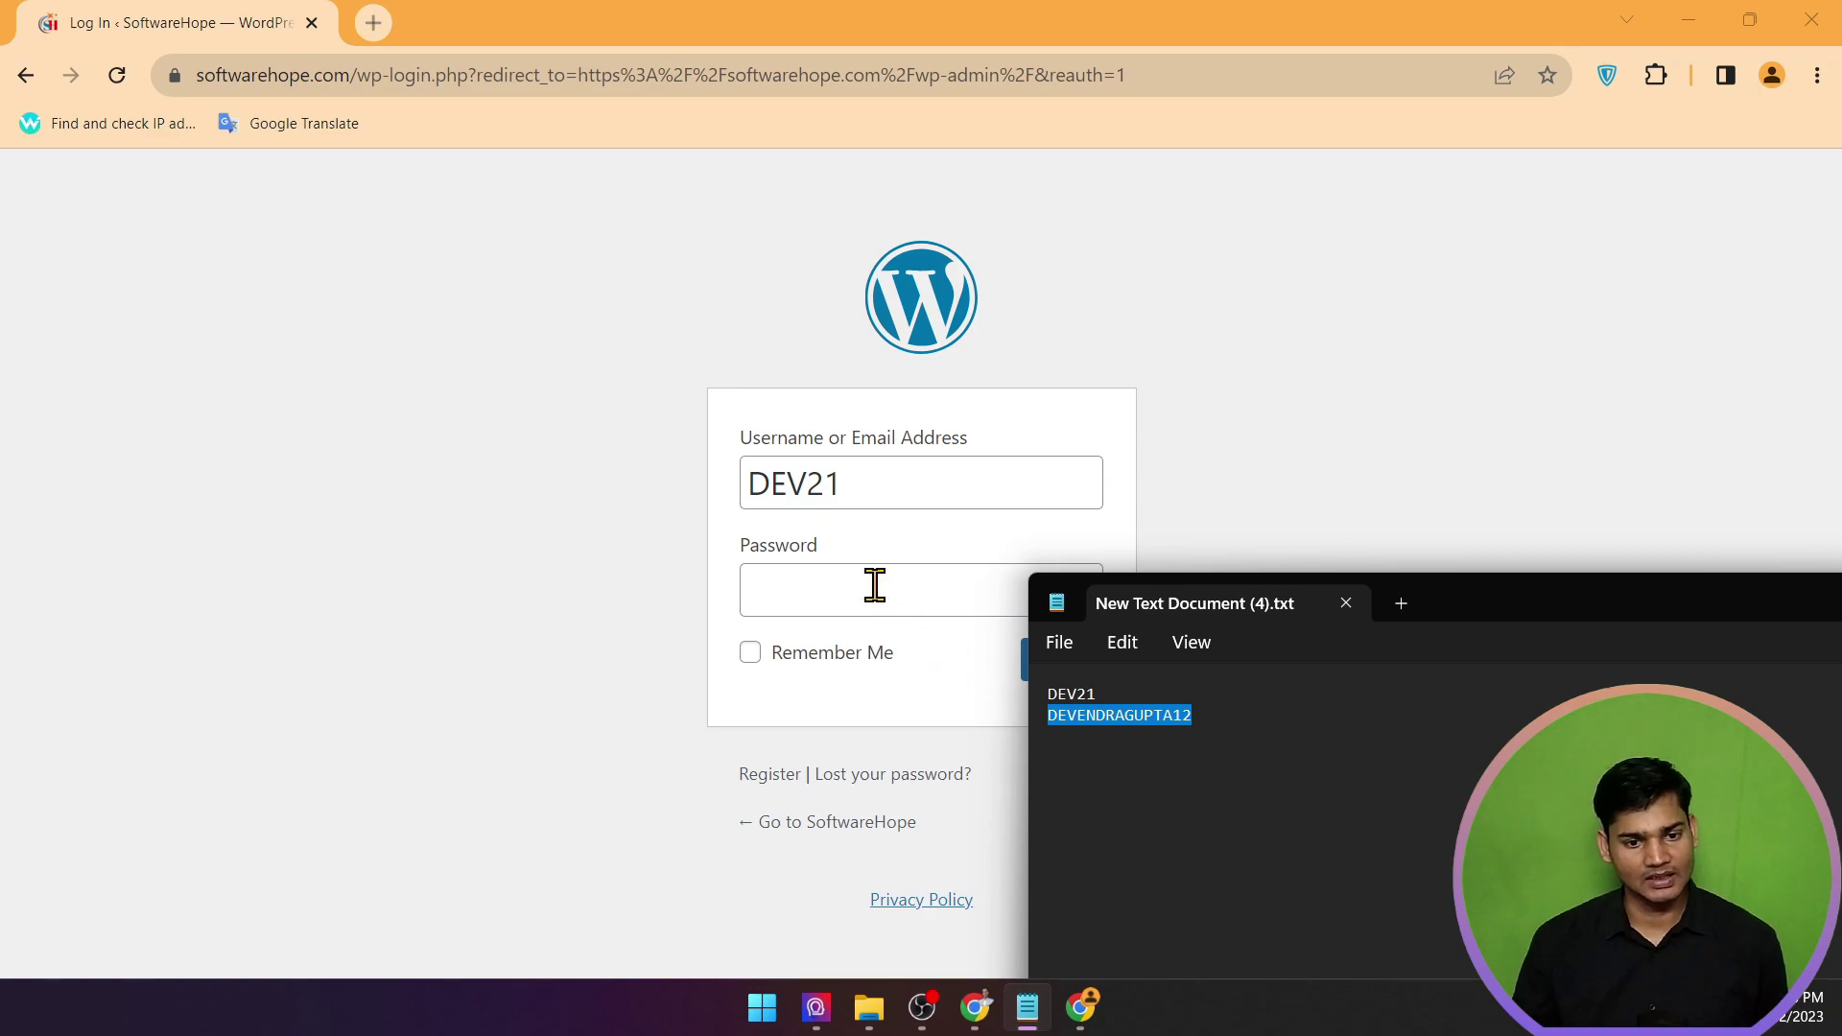
left_click(875, 585)
key("ctrl+v")
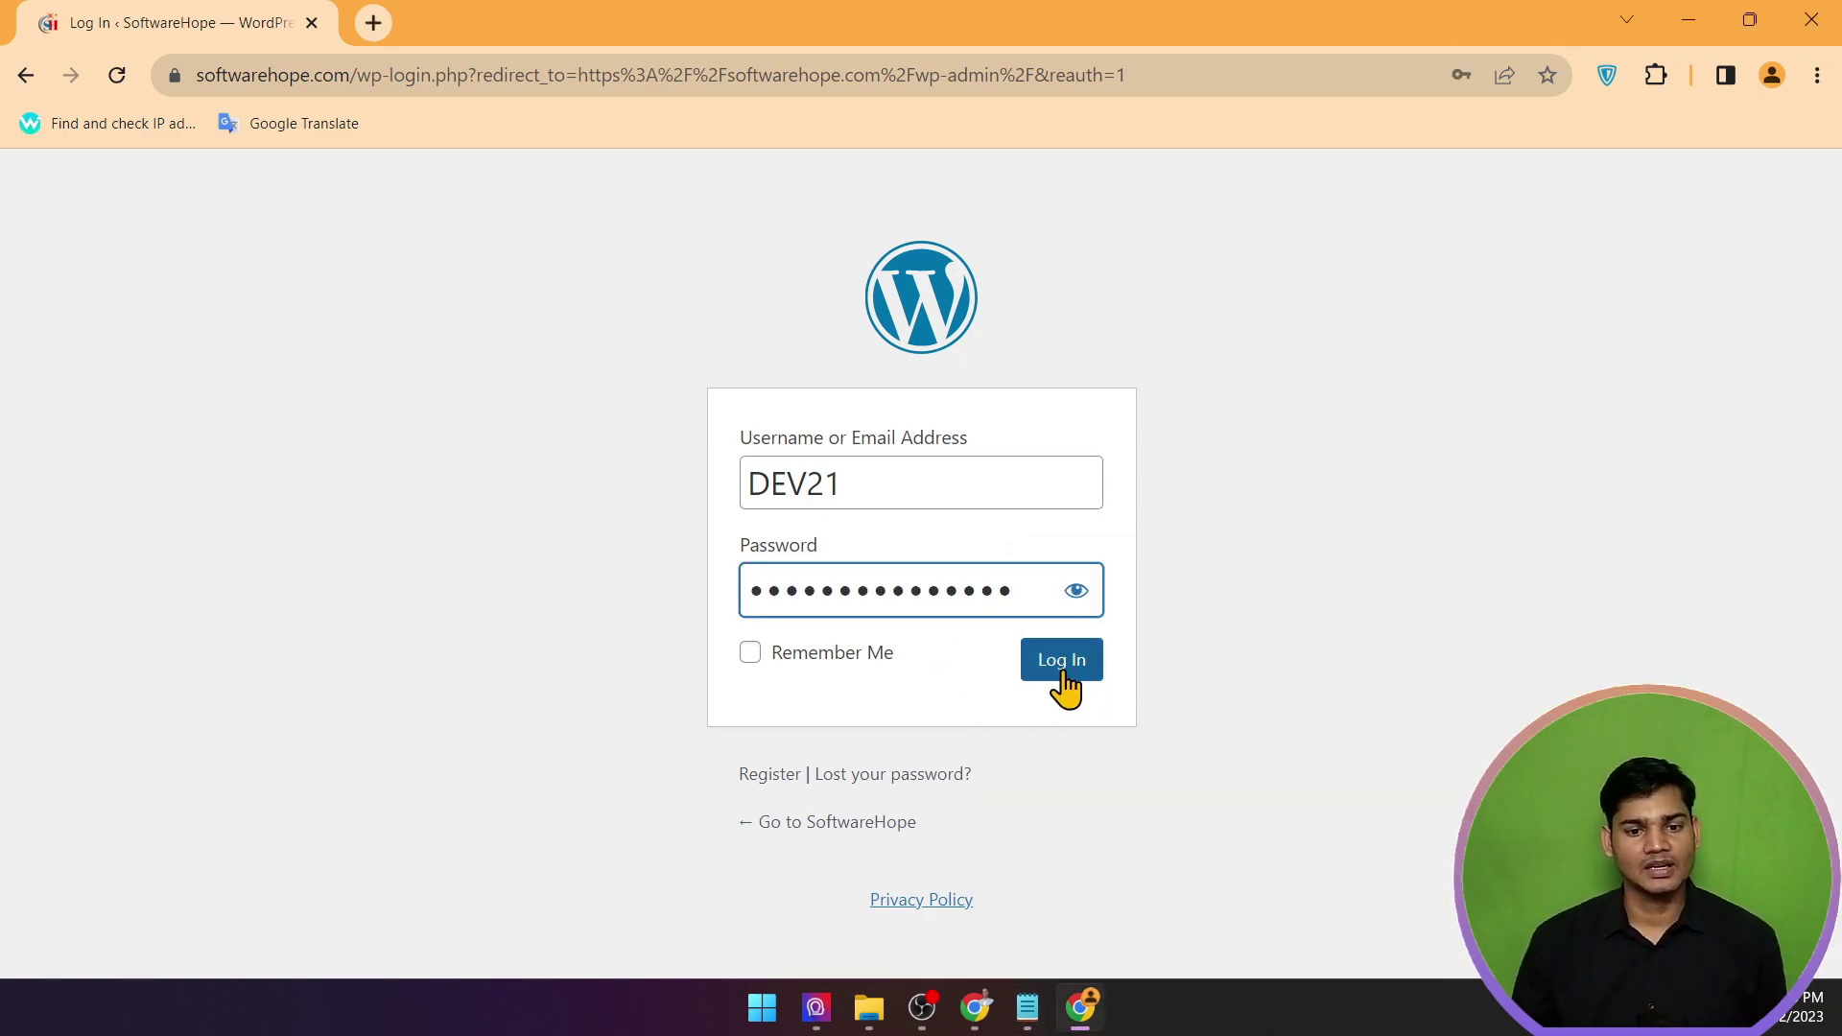
left_click(1061, 662)
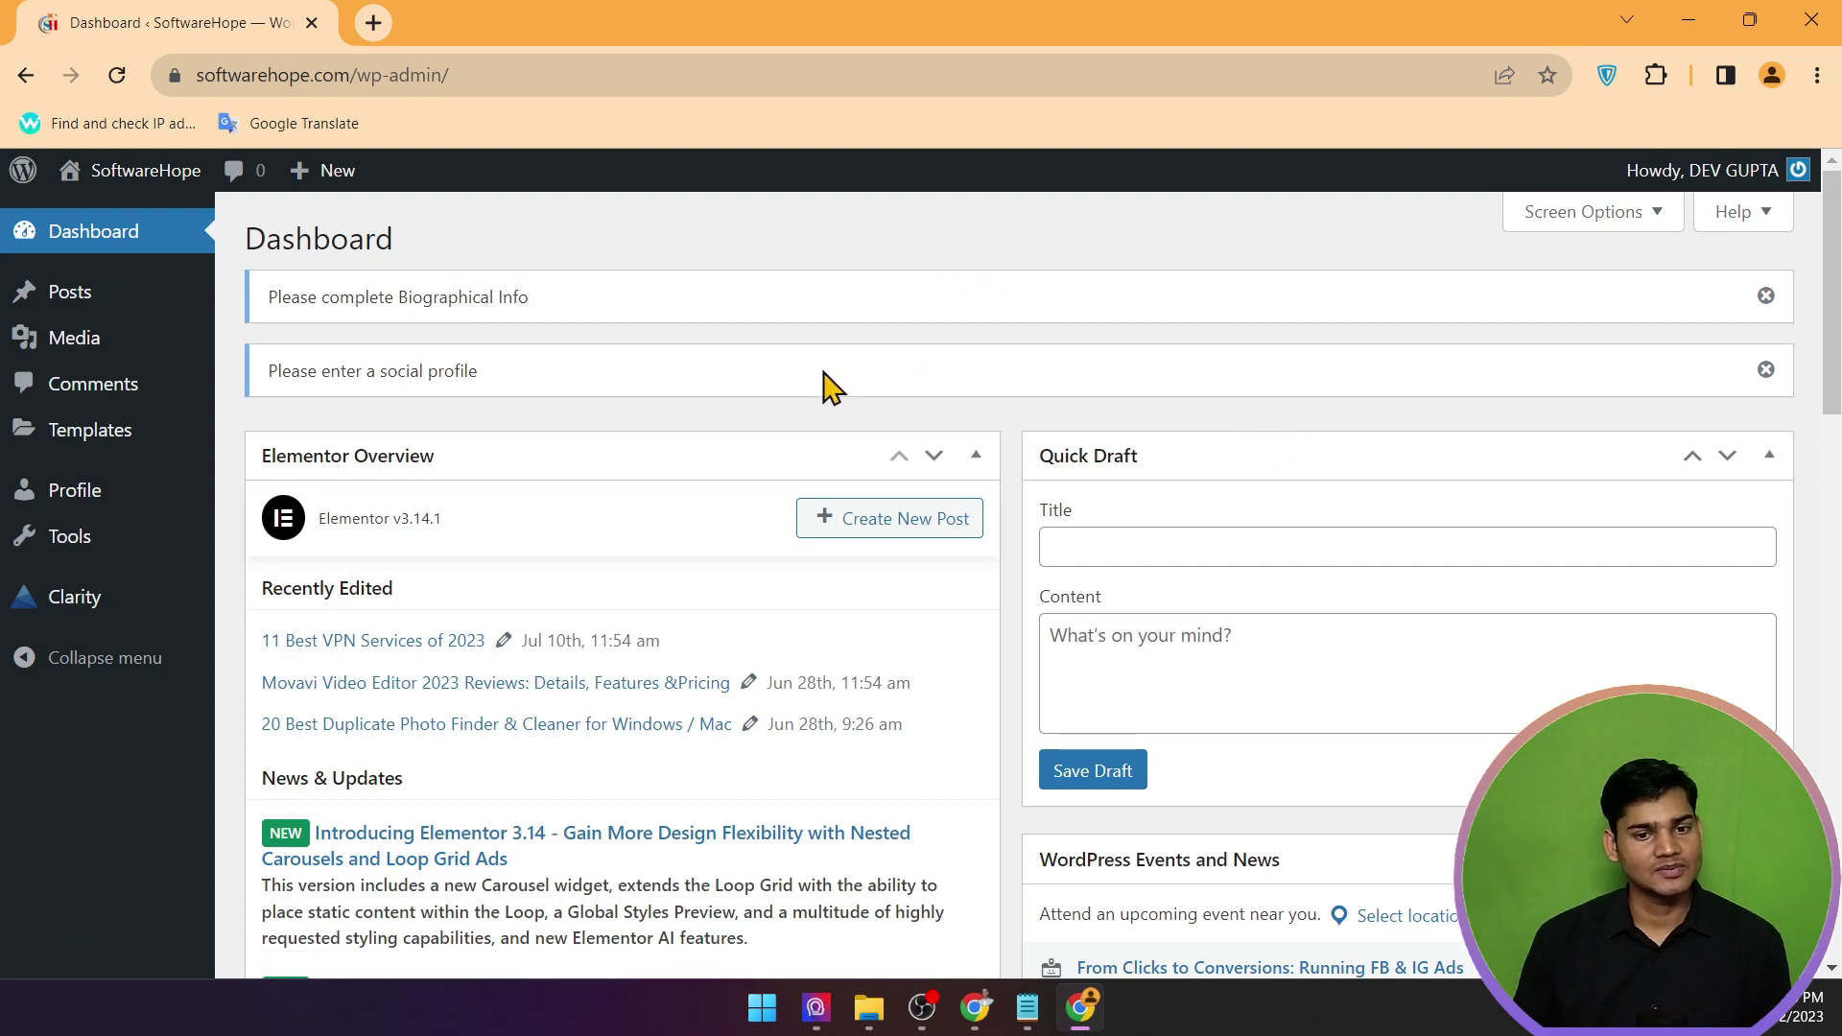
Step: On the Profile page, preview the Light, Modern, Blue and Coffee schemes, then restore Default
left_click_drag(263, 311, 611, 319)
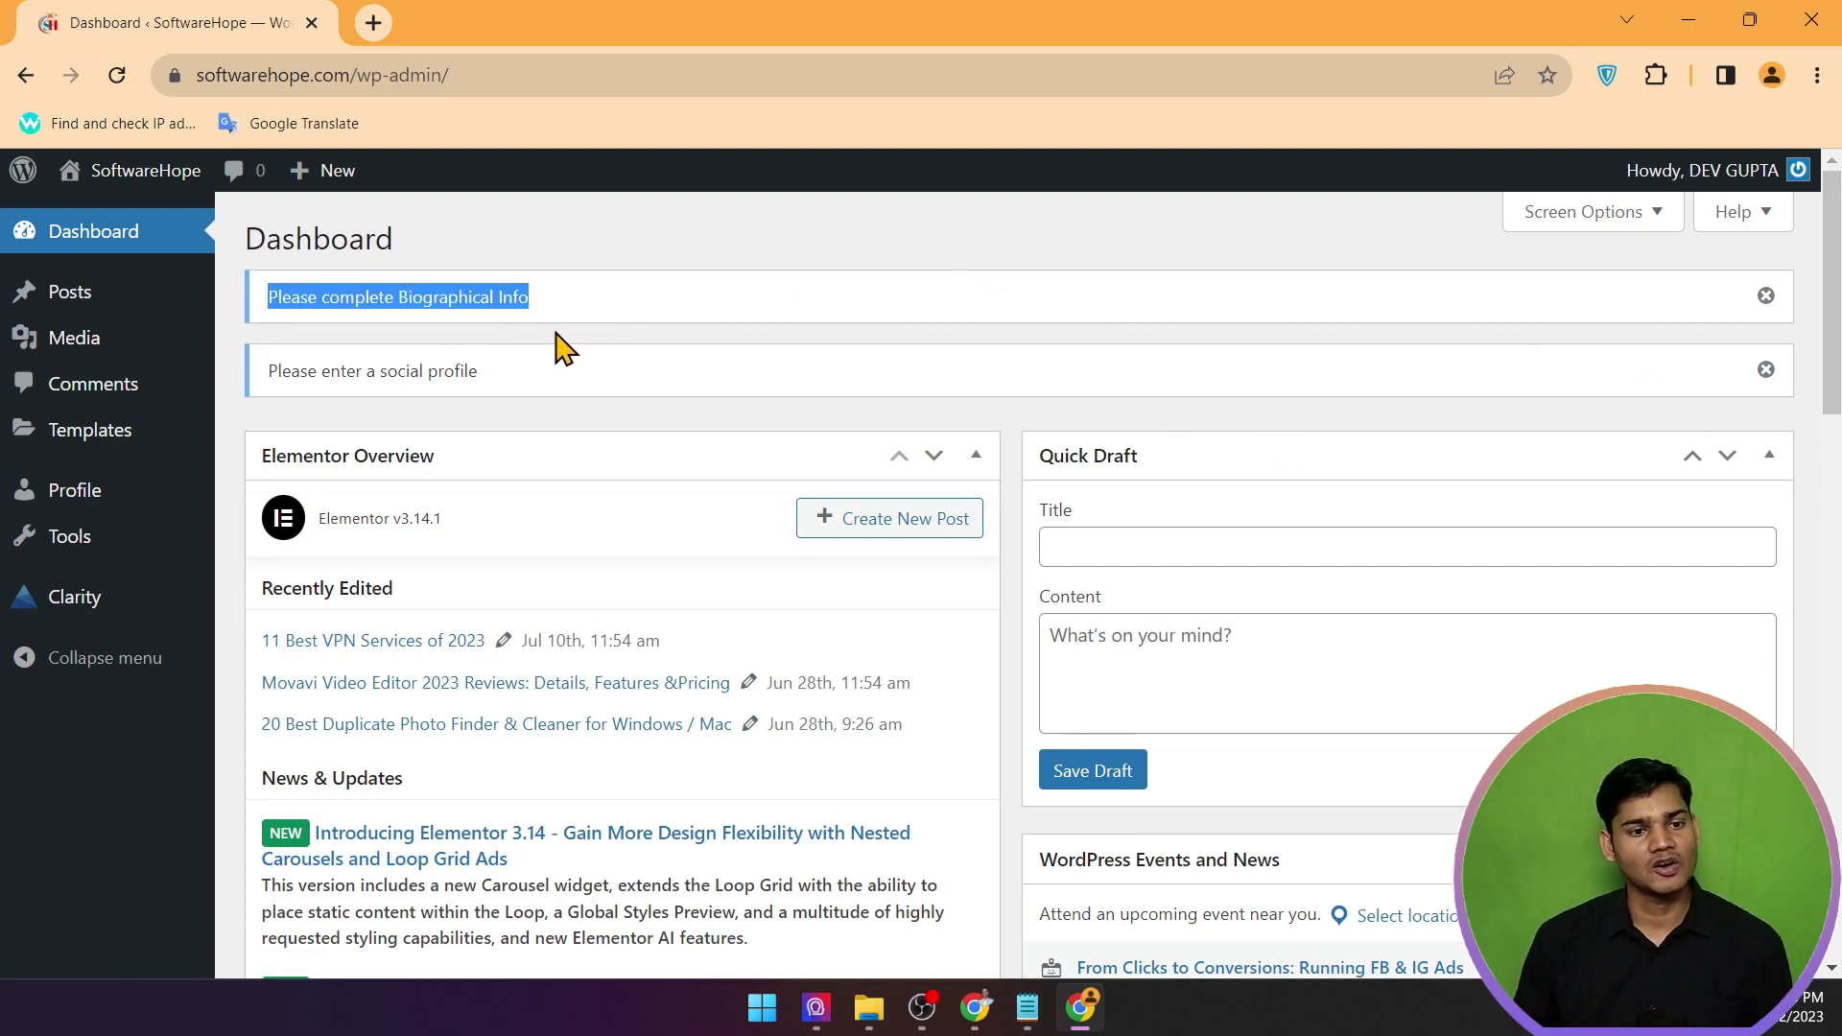
left_click_drag(261, 384, 584, 399)
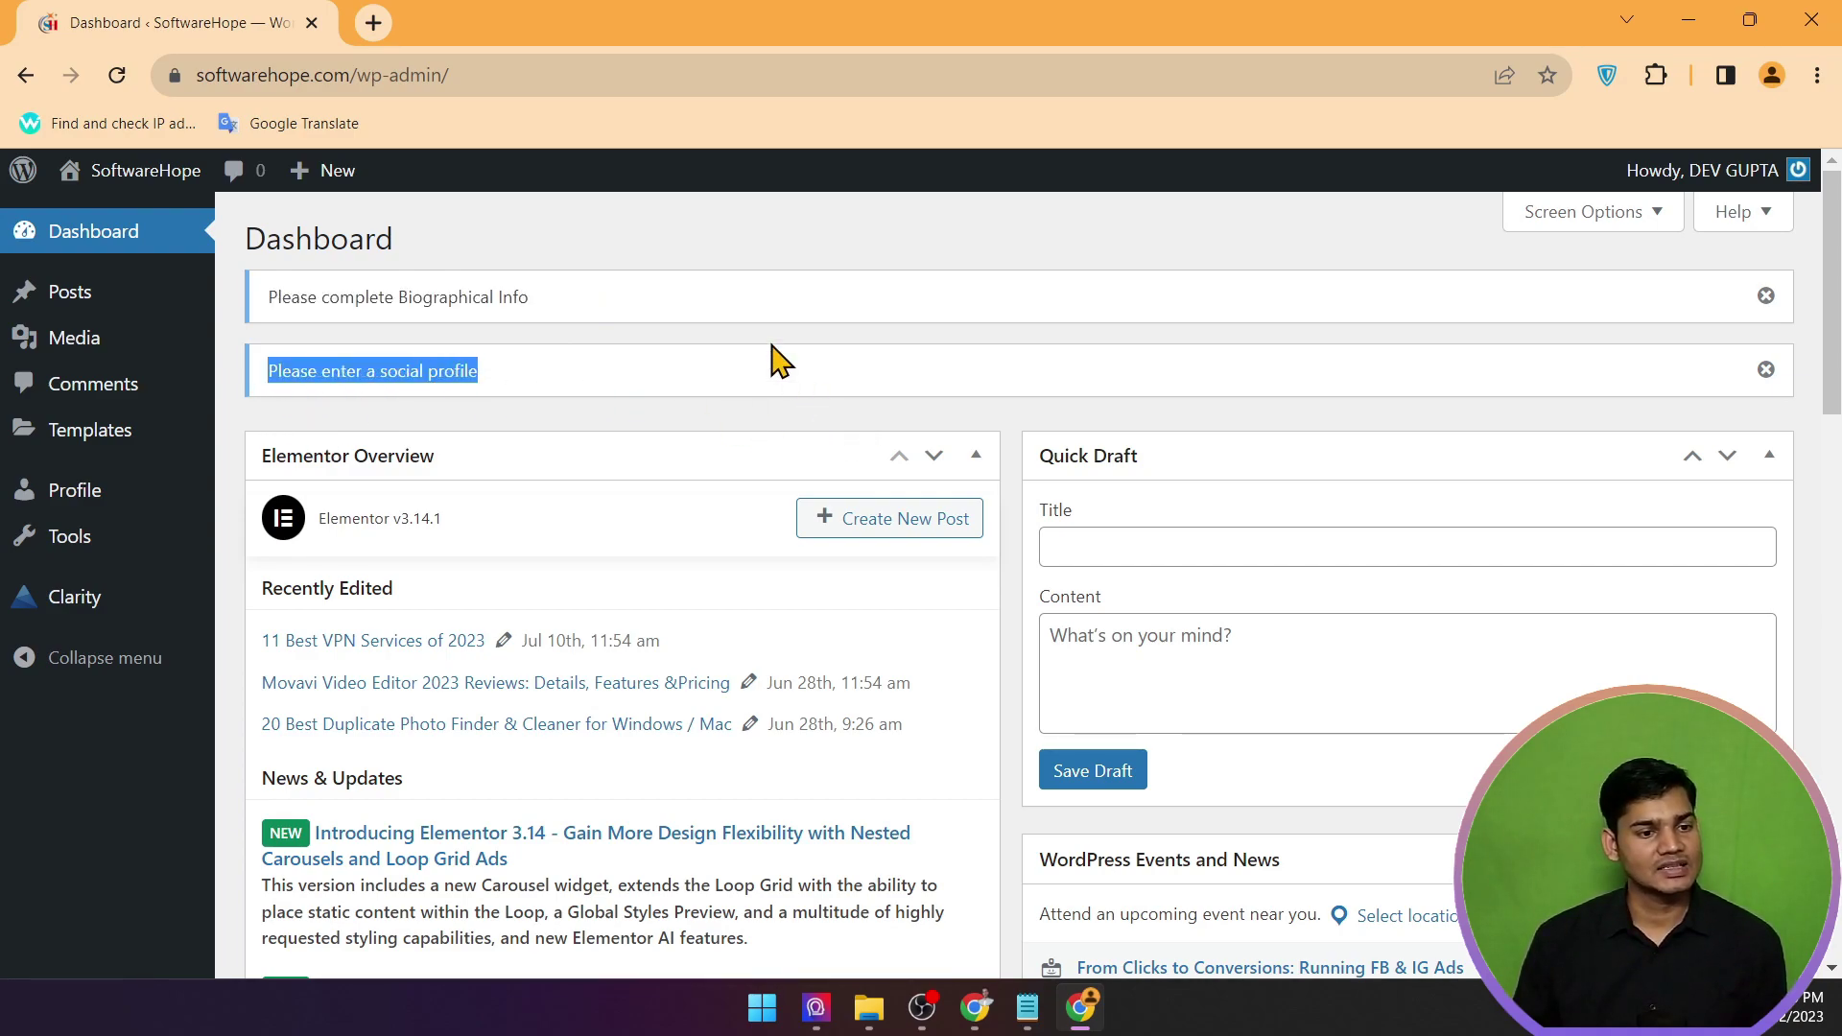
left_click(96, 501)
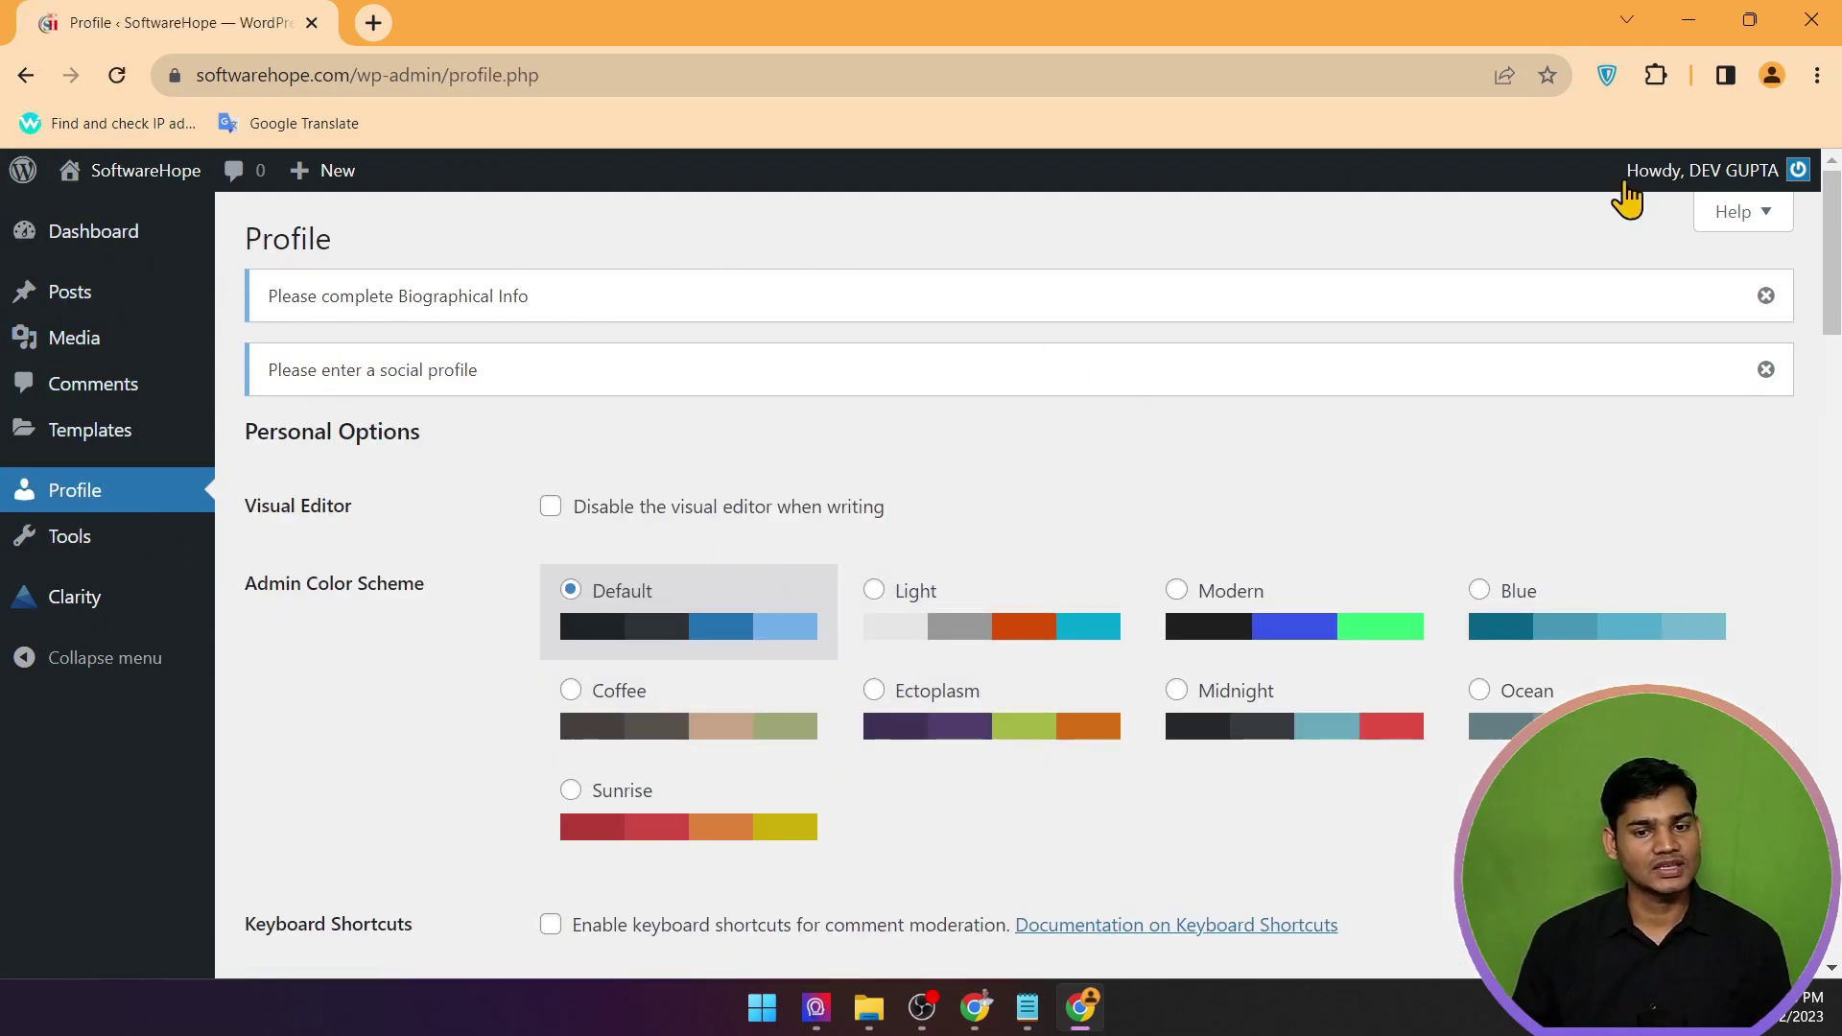
left_click(874, 598)
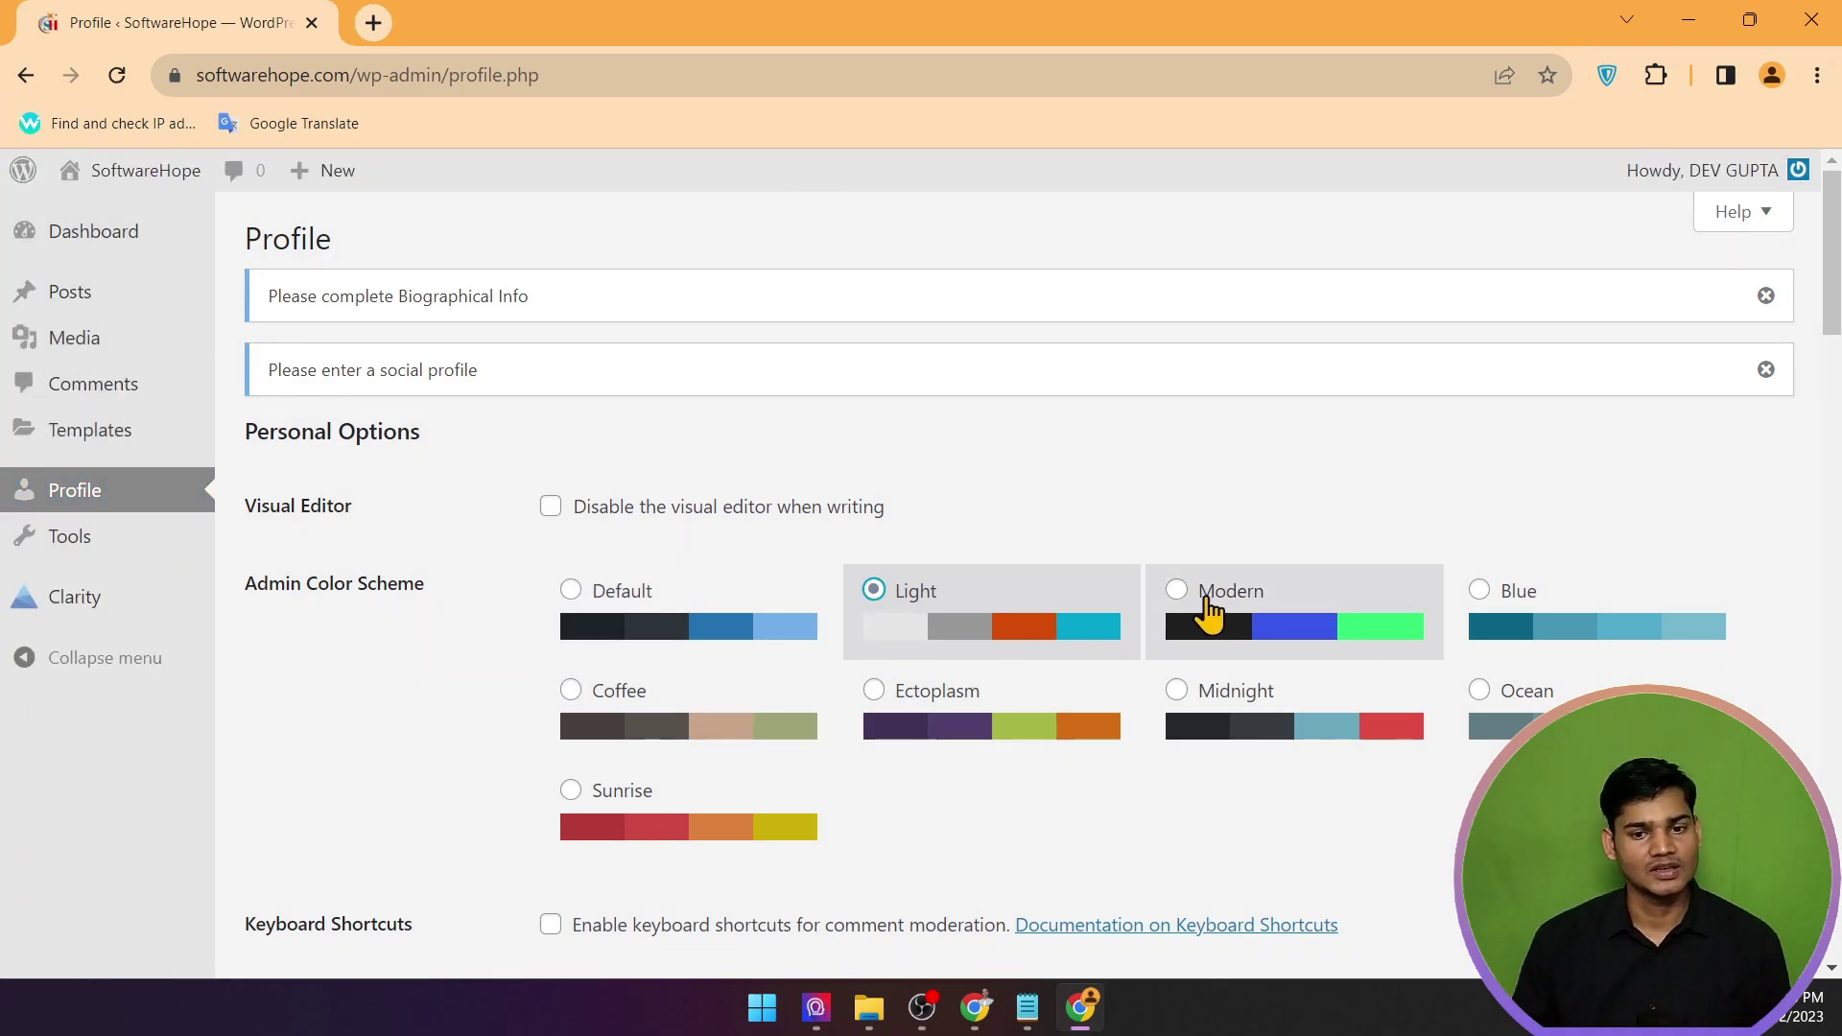
left_click(1178, 592)
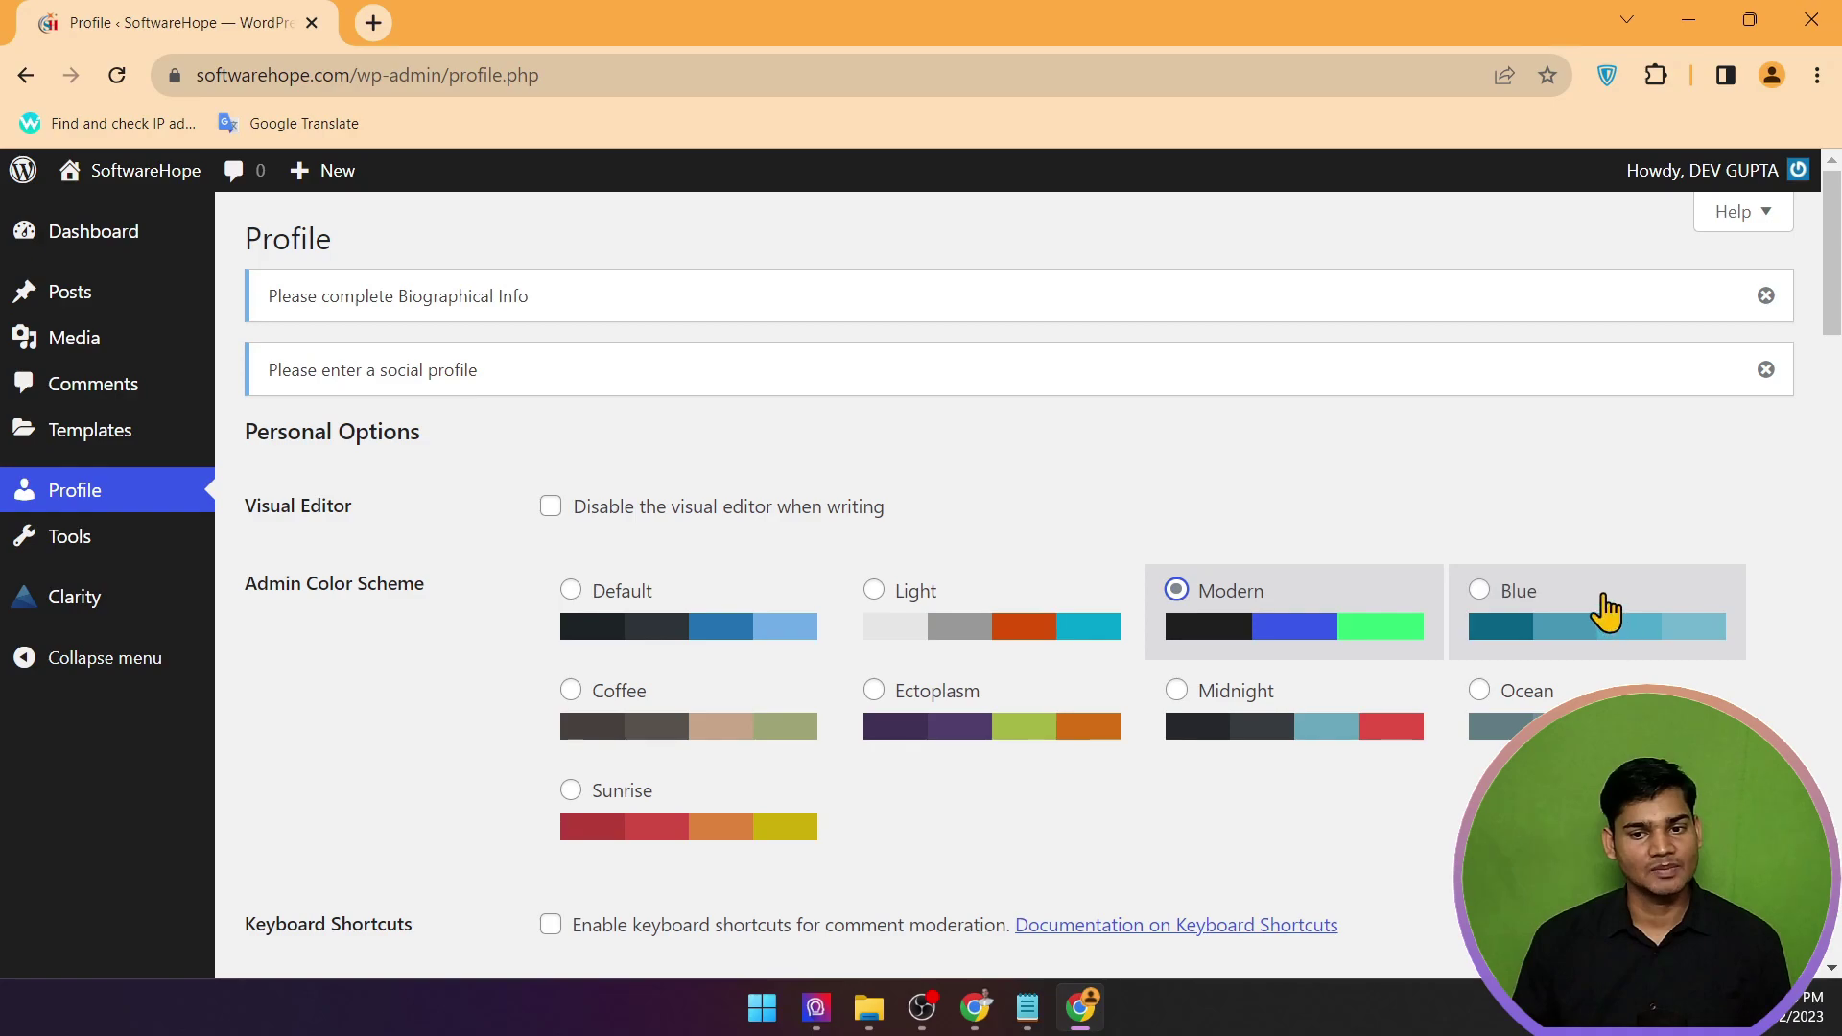
left_click(1604, 608)
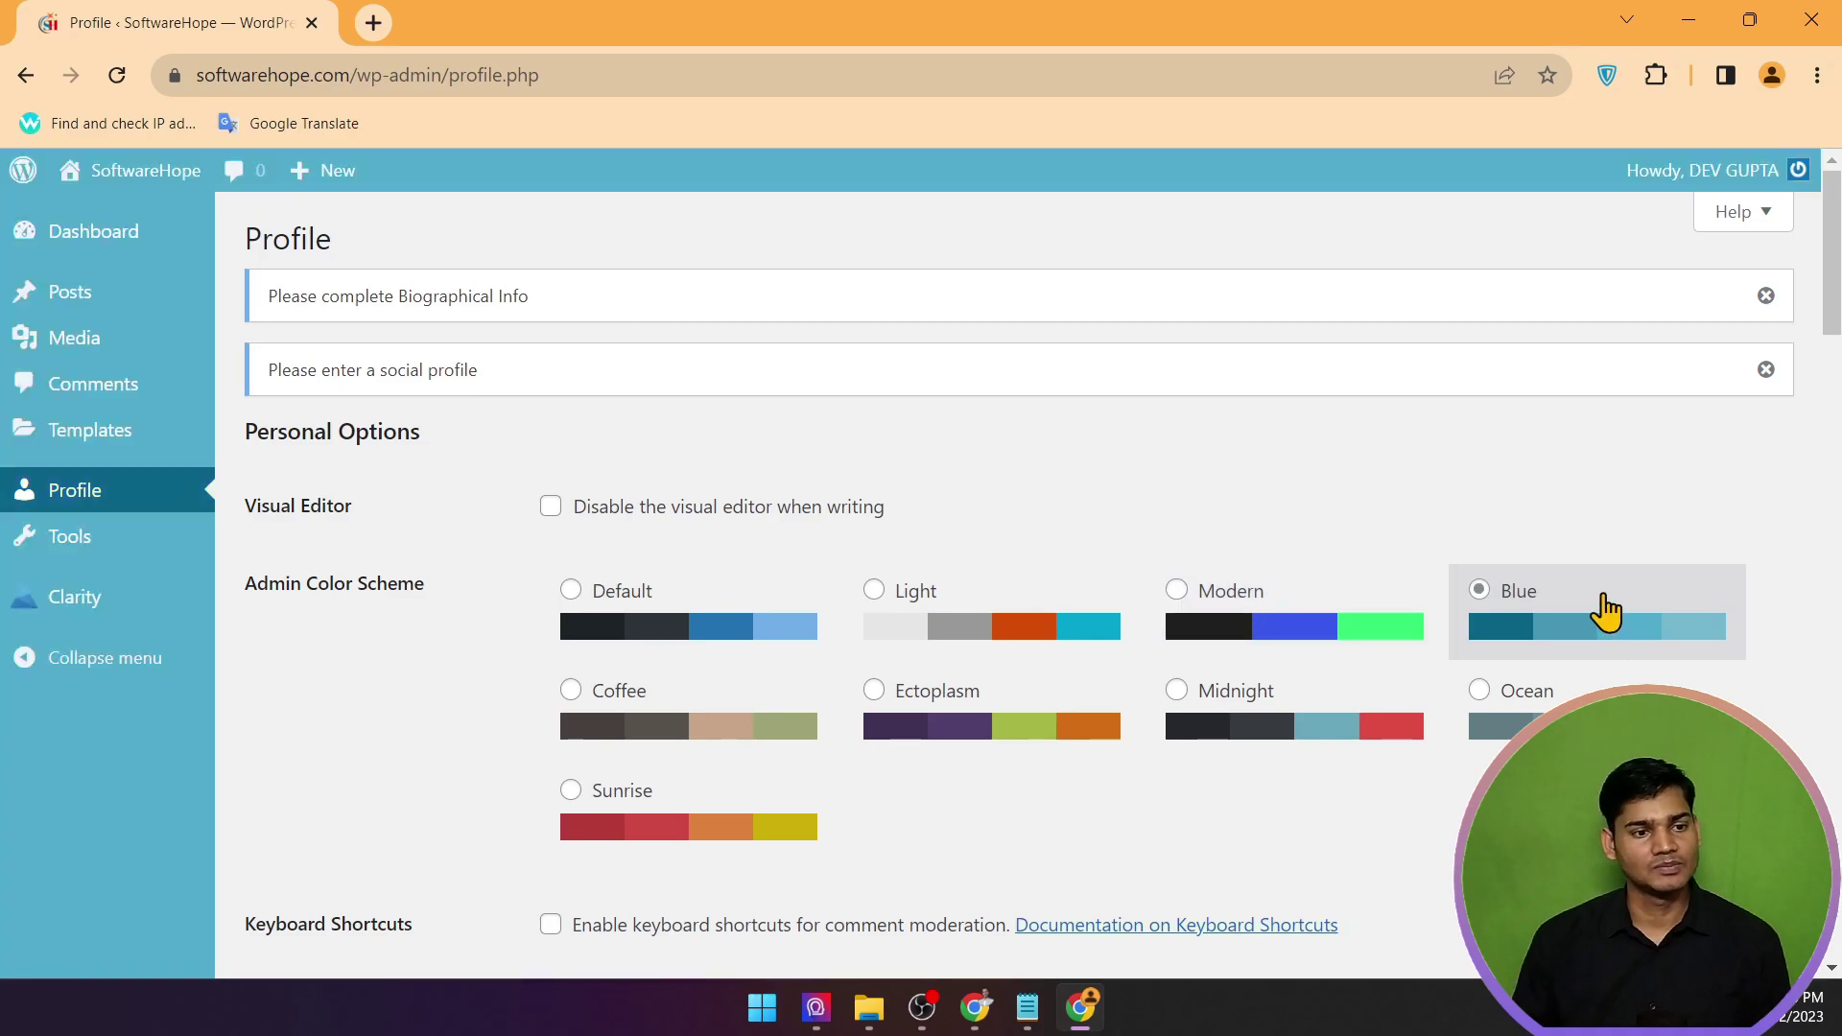
left_click(681, 727)
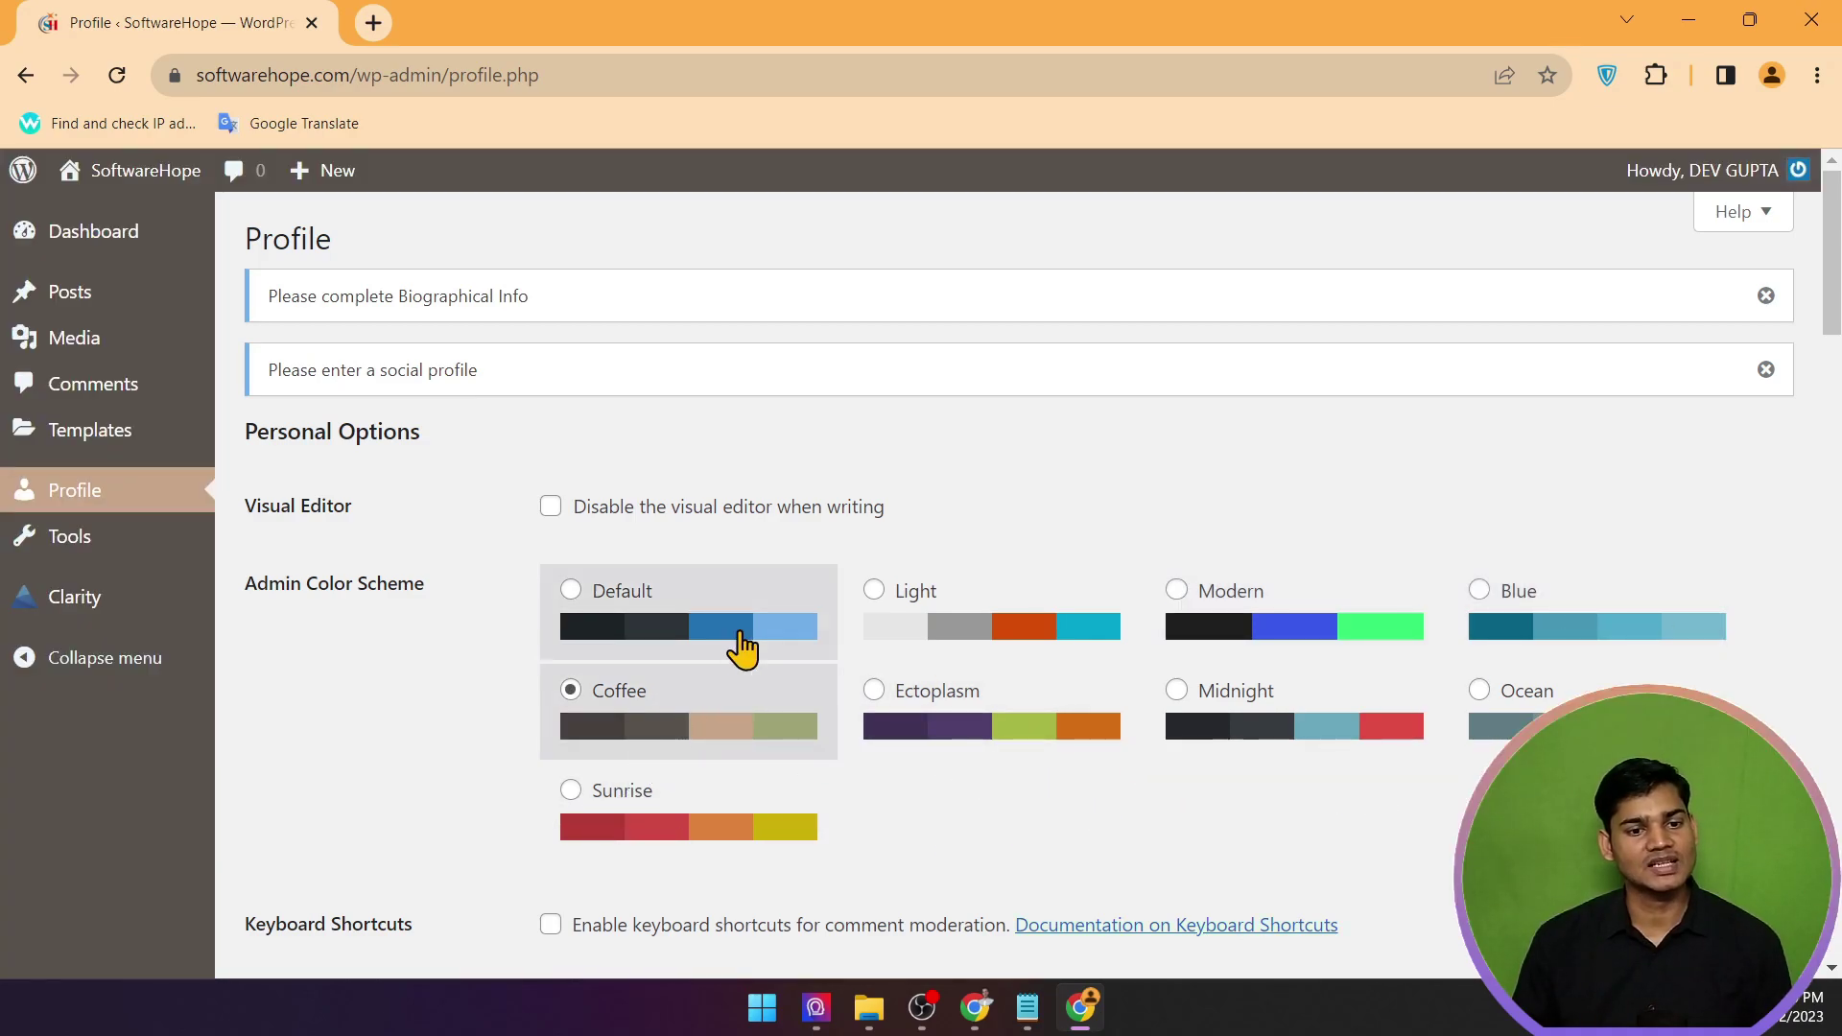
left_click(721, 618)
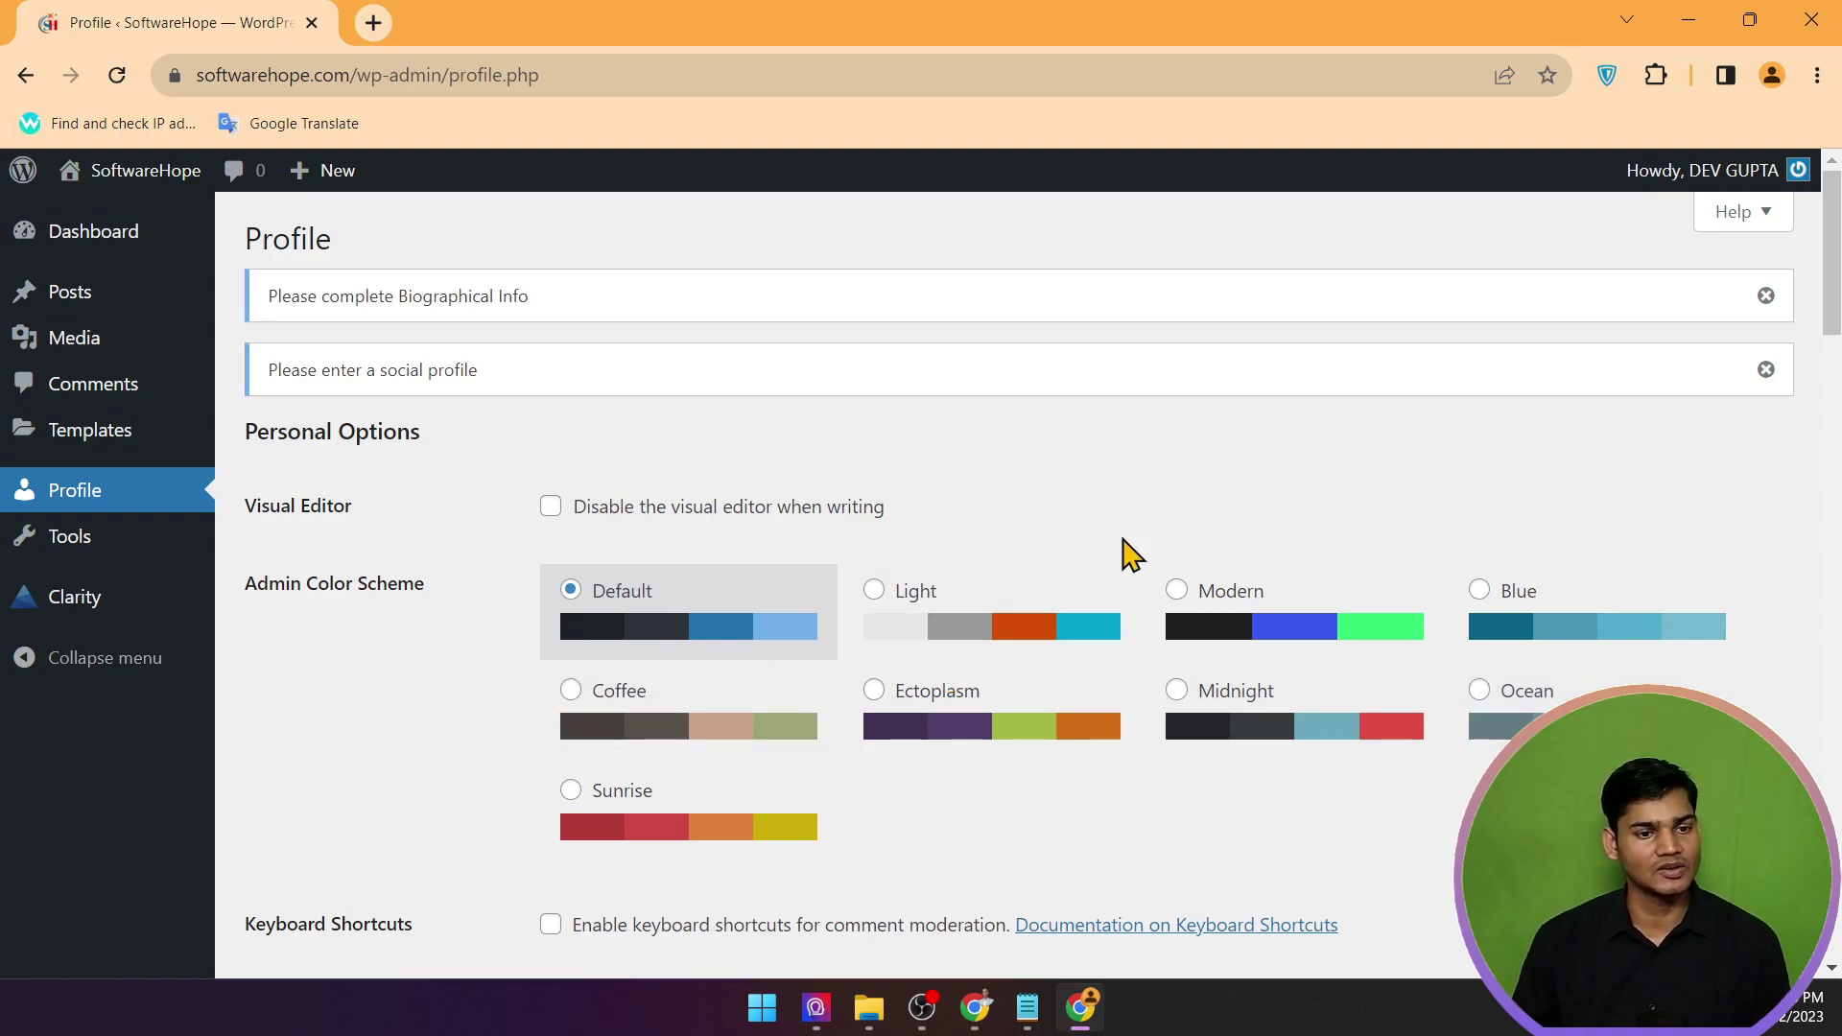
scroll(710, 507, "down", 5)
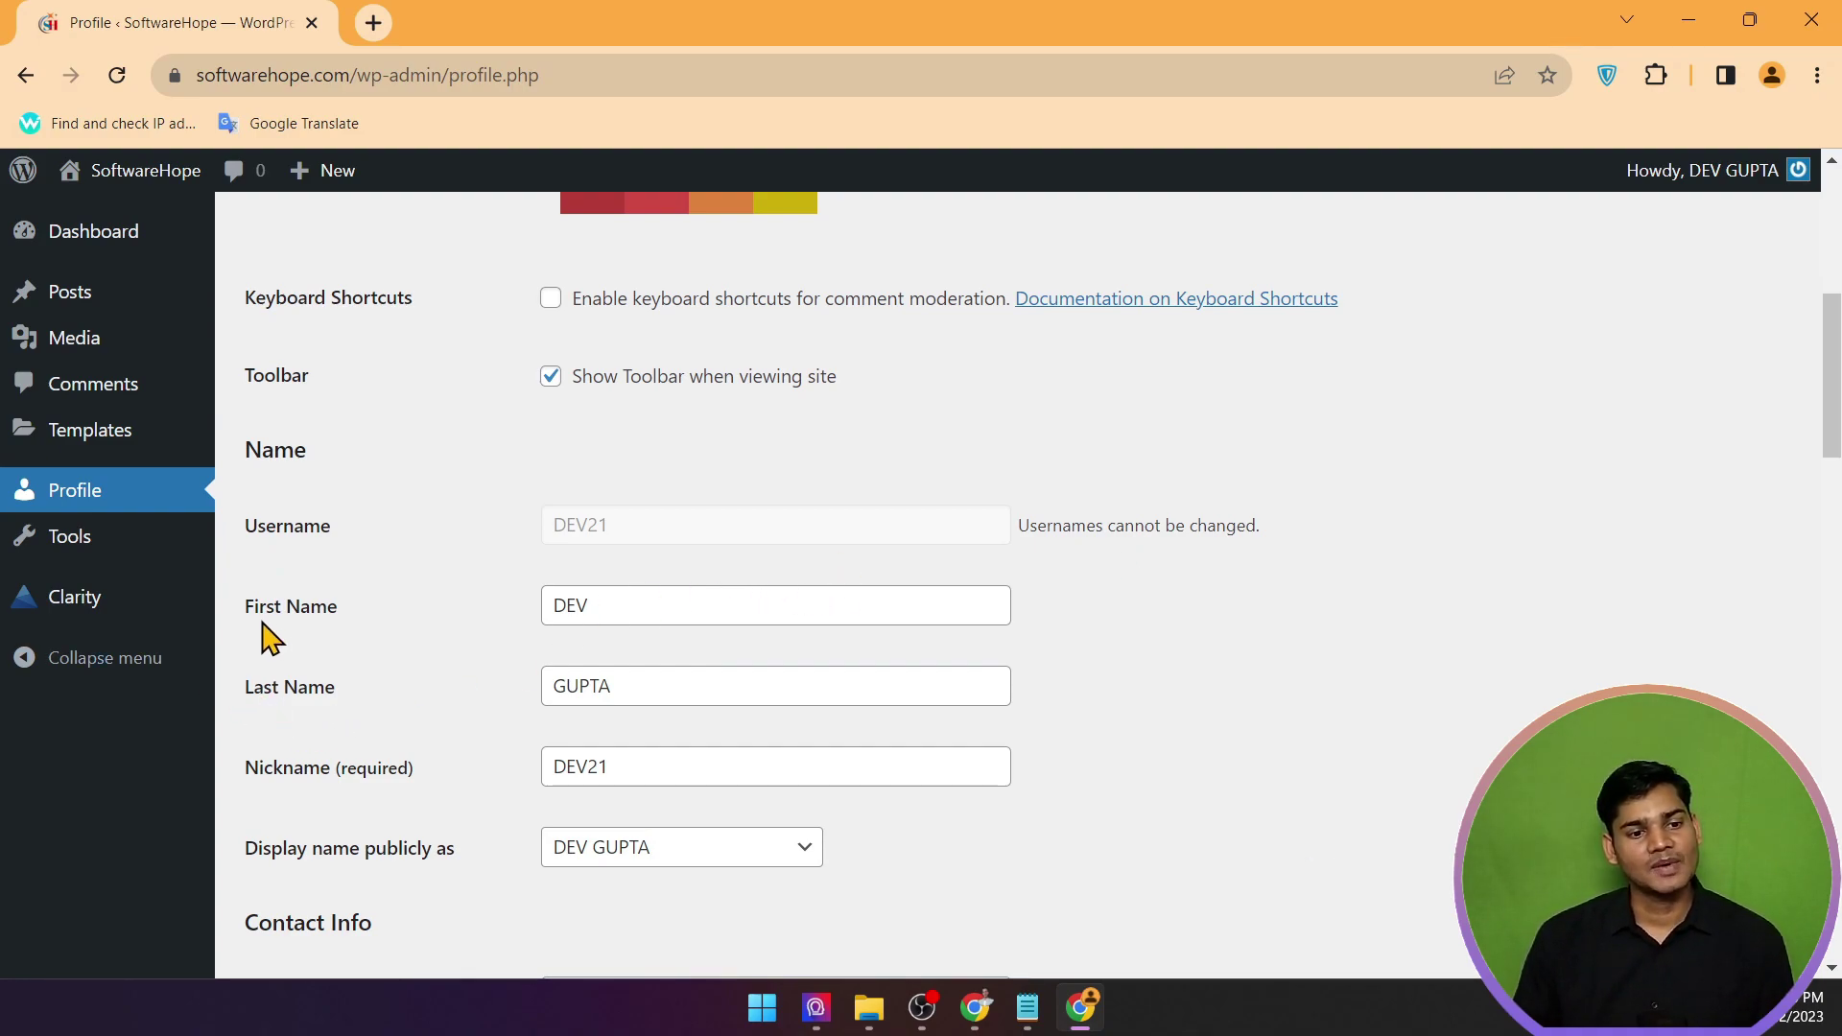
left_click(763, 602)
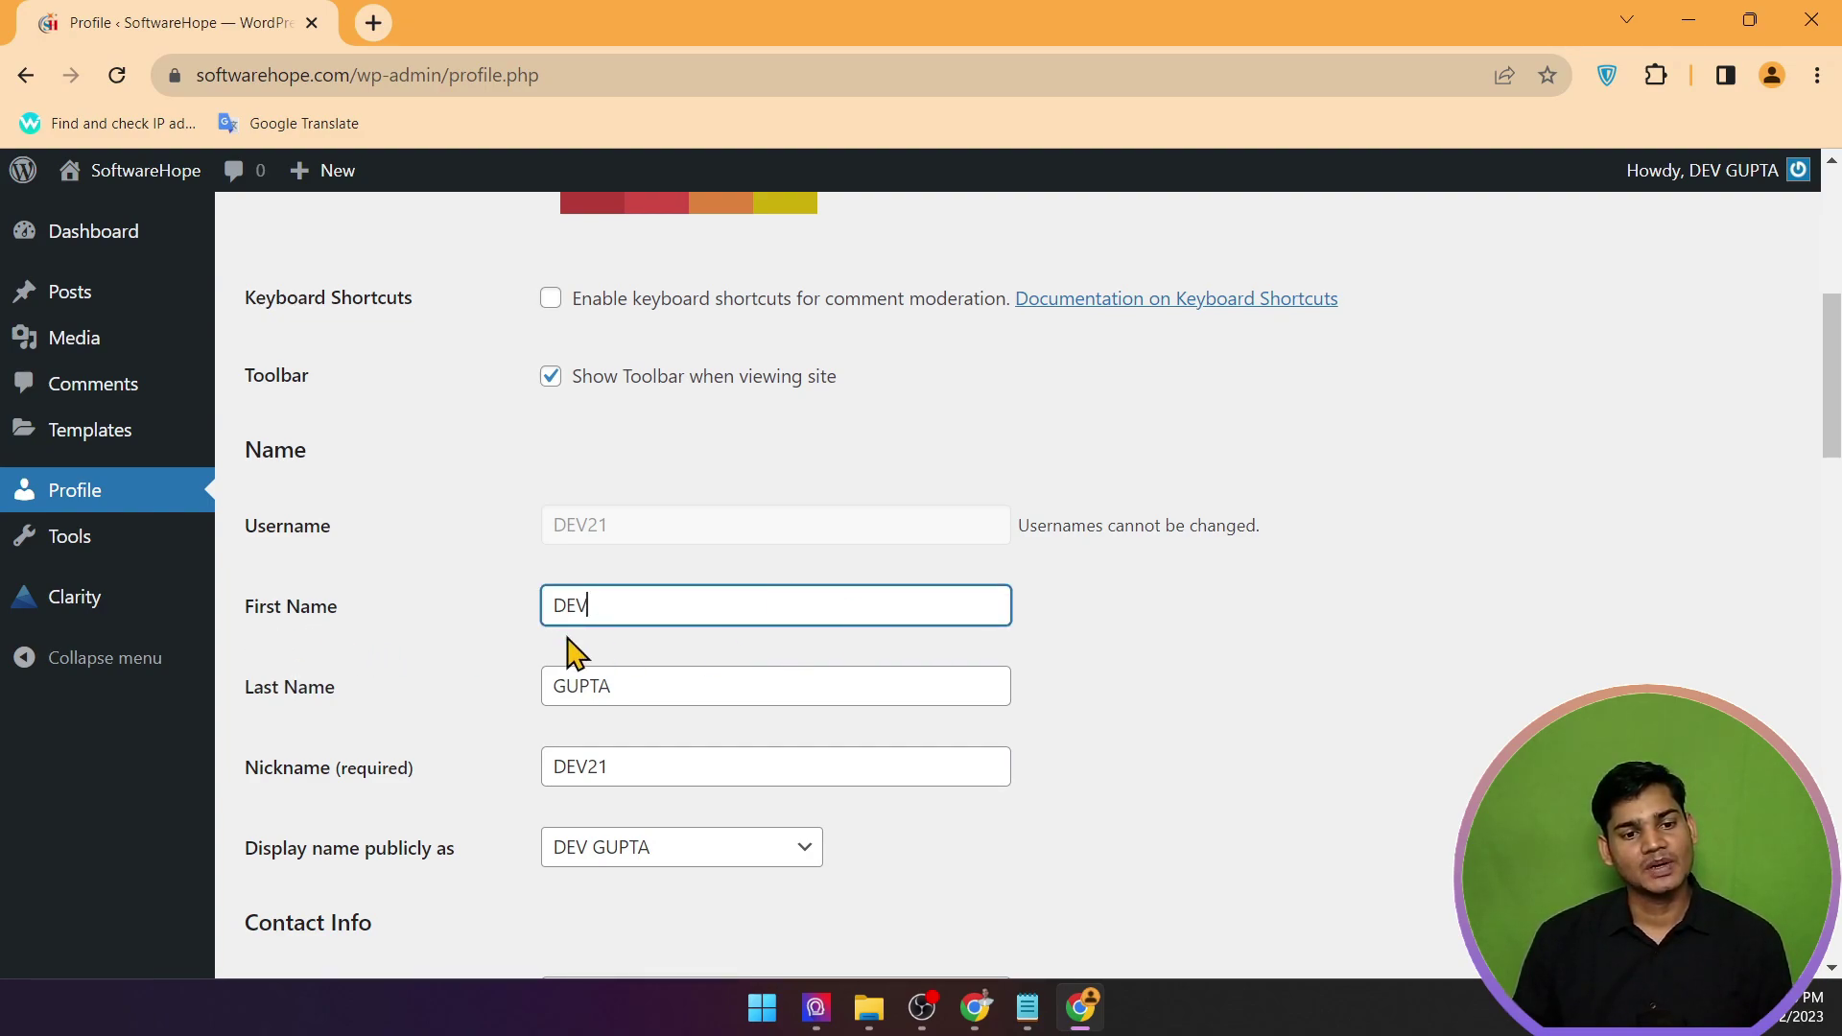
left_click(713, 703)
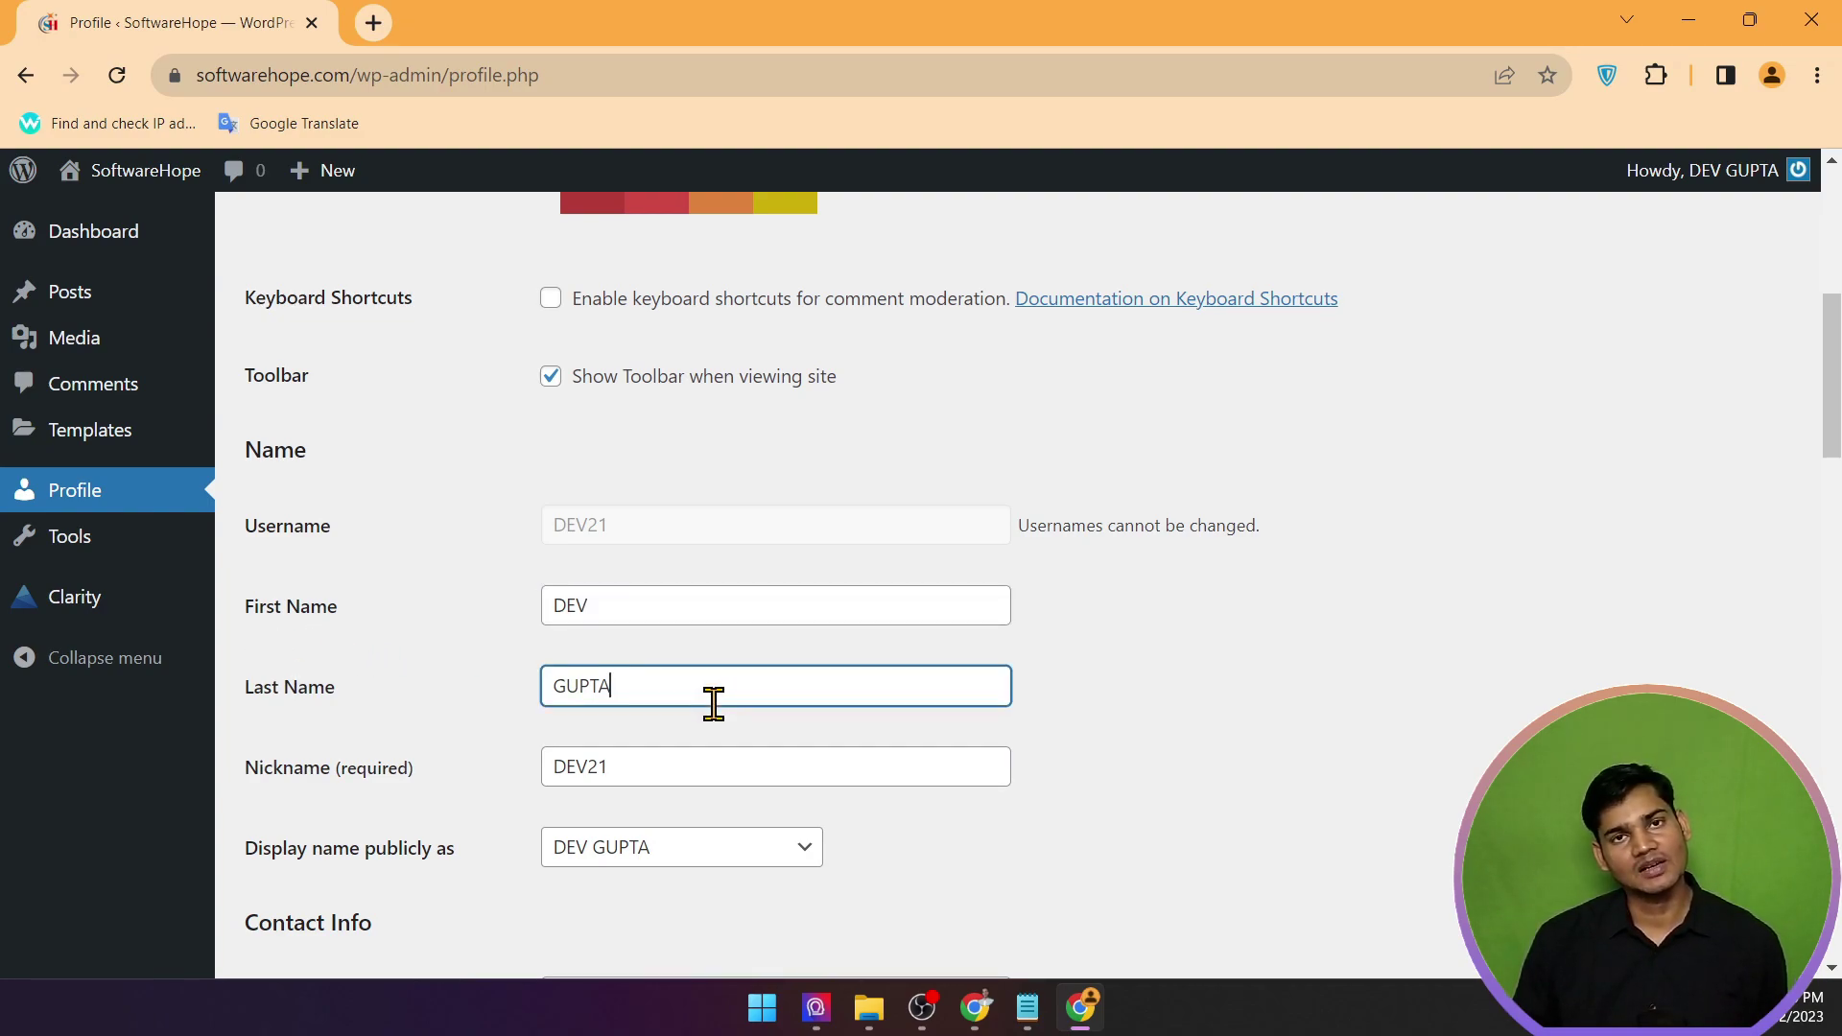
left_click(684, 603)
left_click(660, 683)
left_click(354, 780)
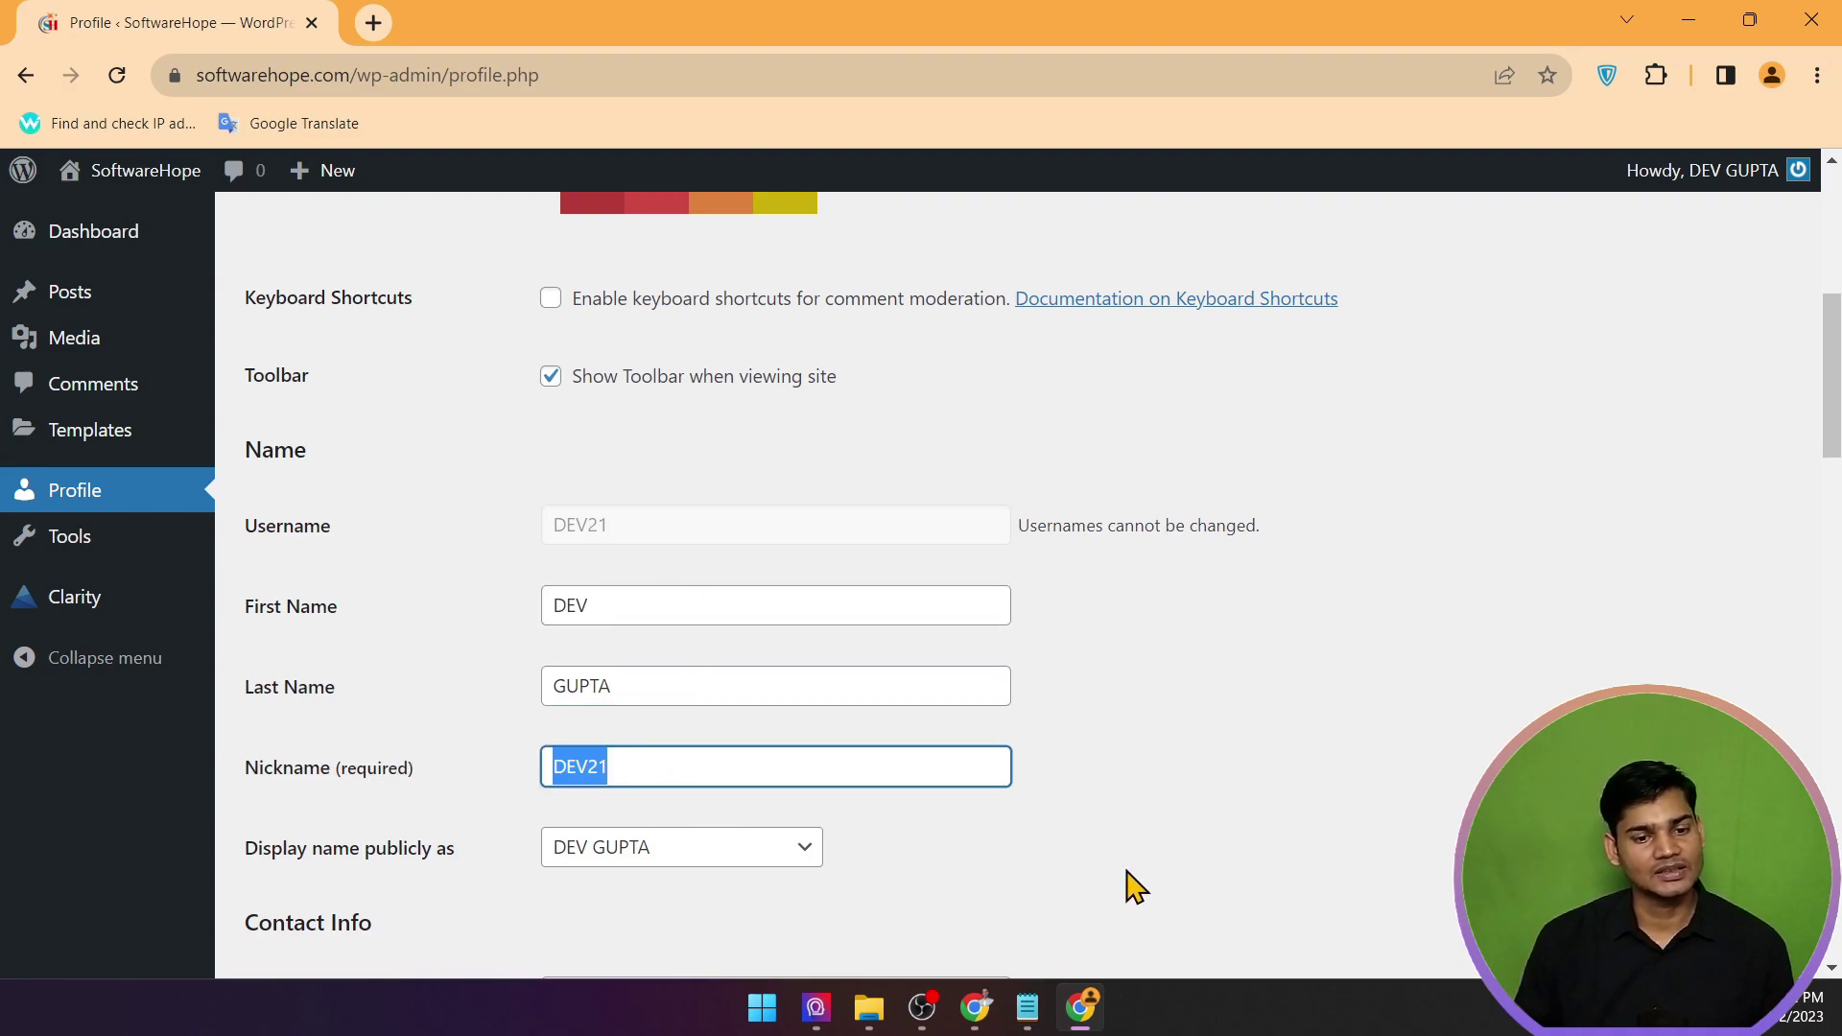
scroll(1055, 863, "down", 3)
left_click(1142, 601)
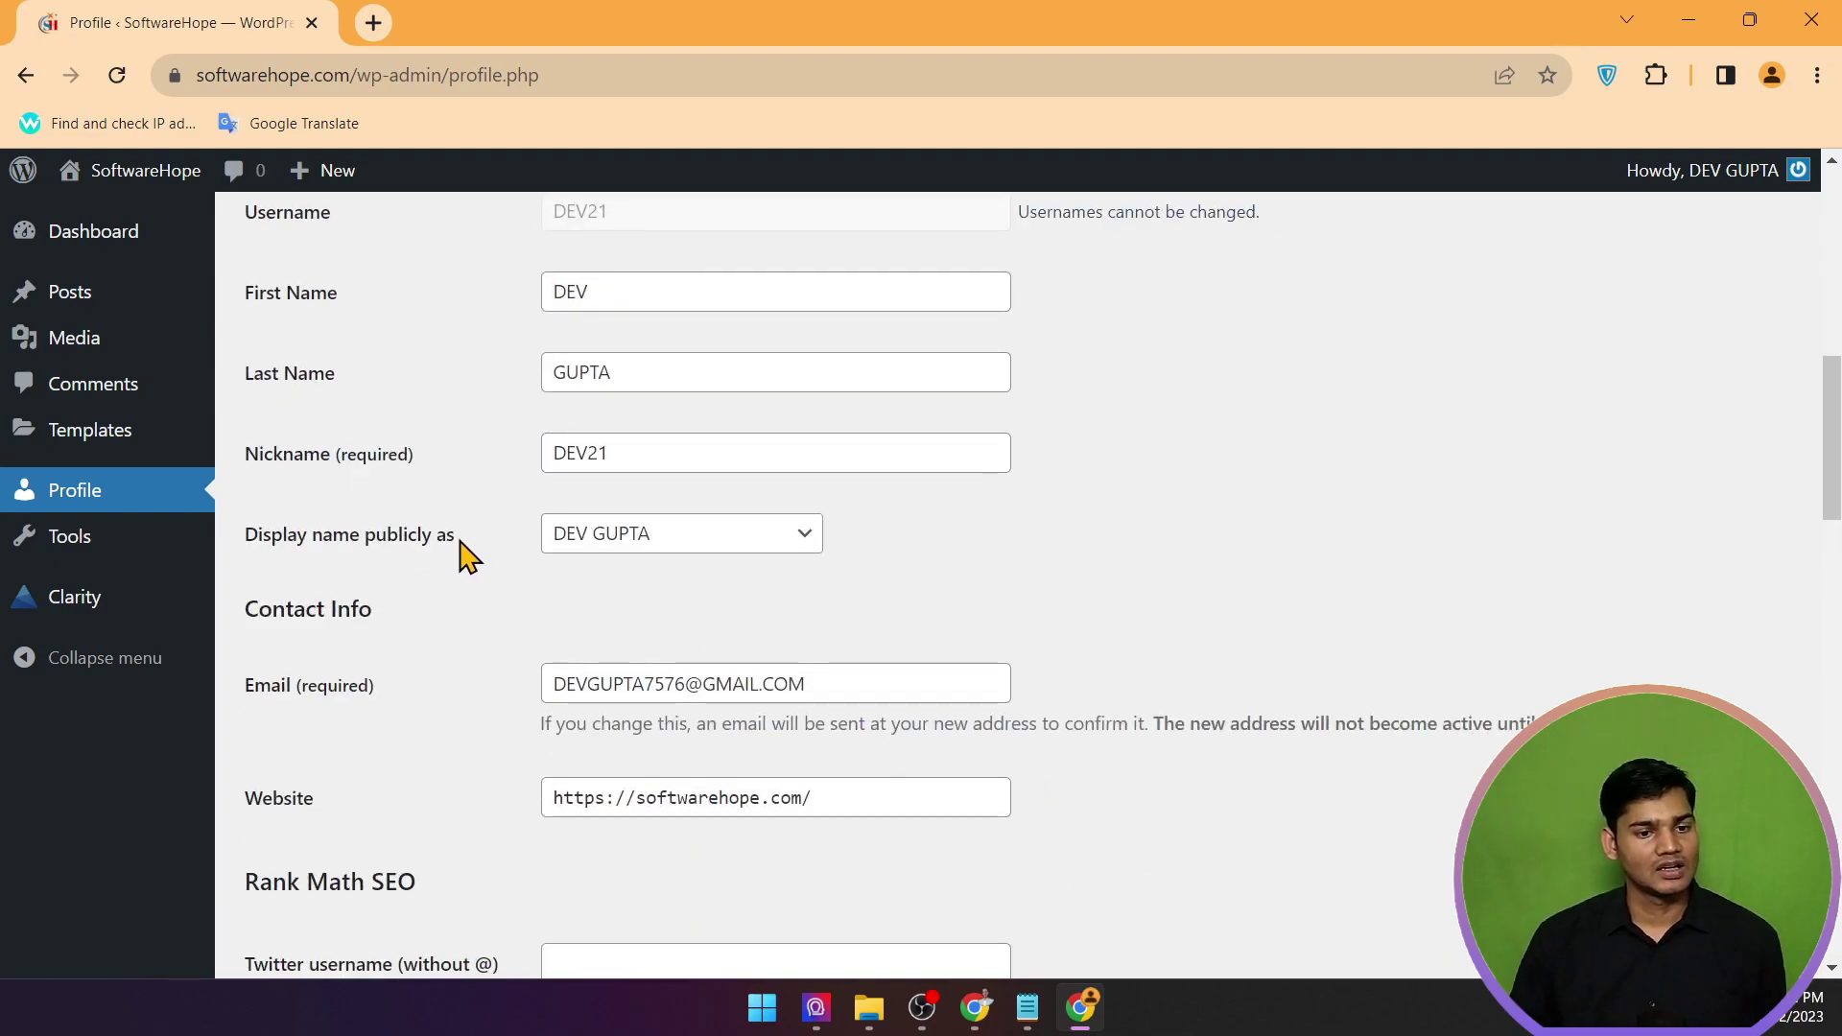
left_click(763, 543)
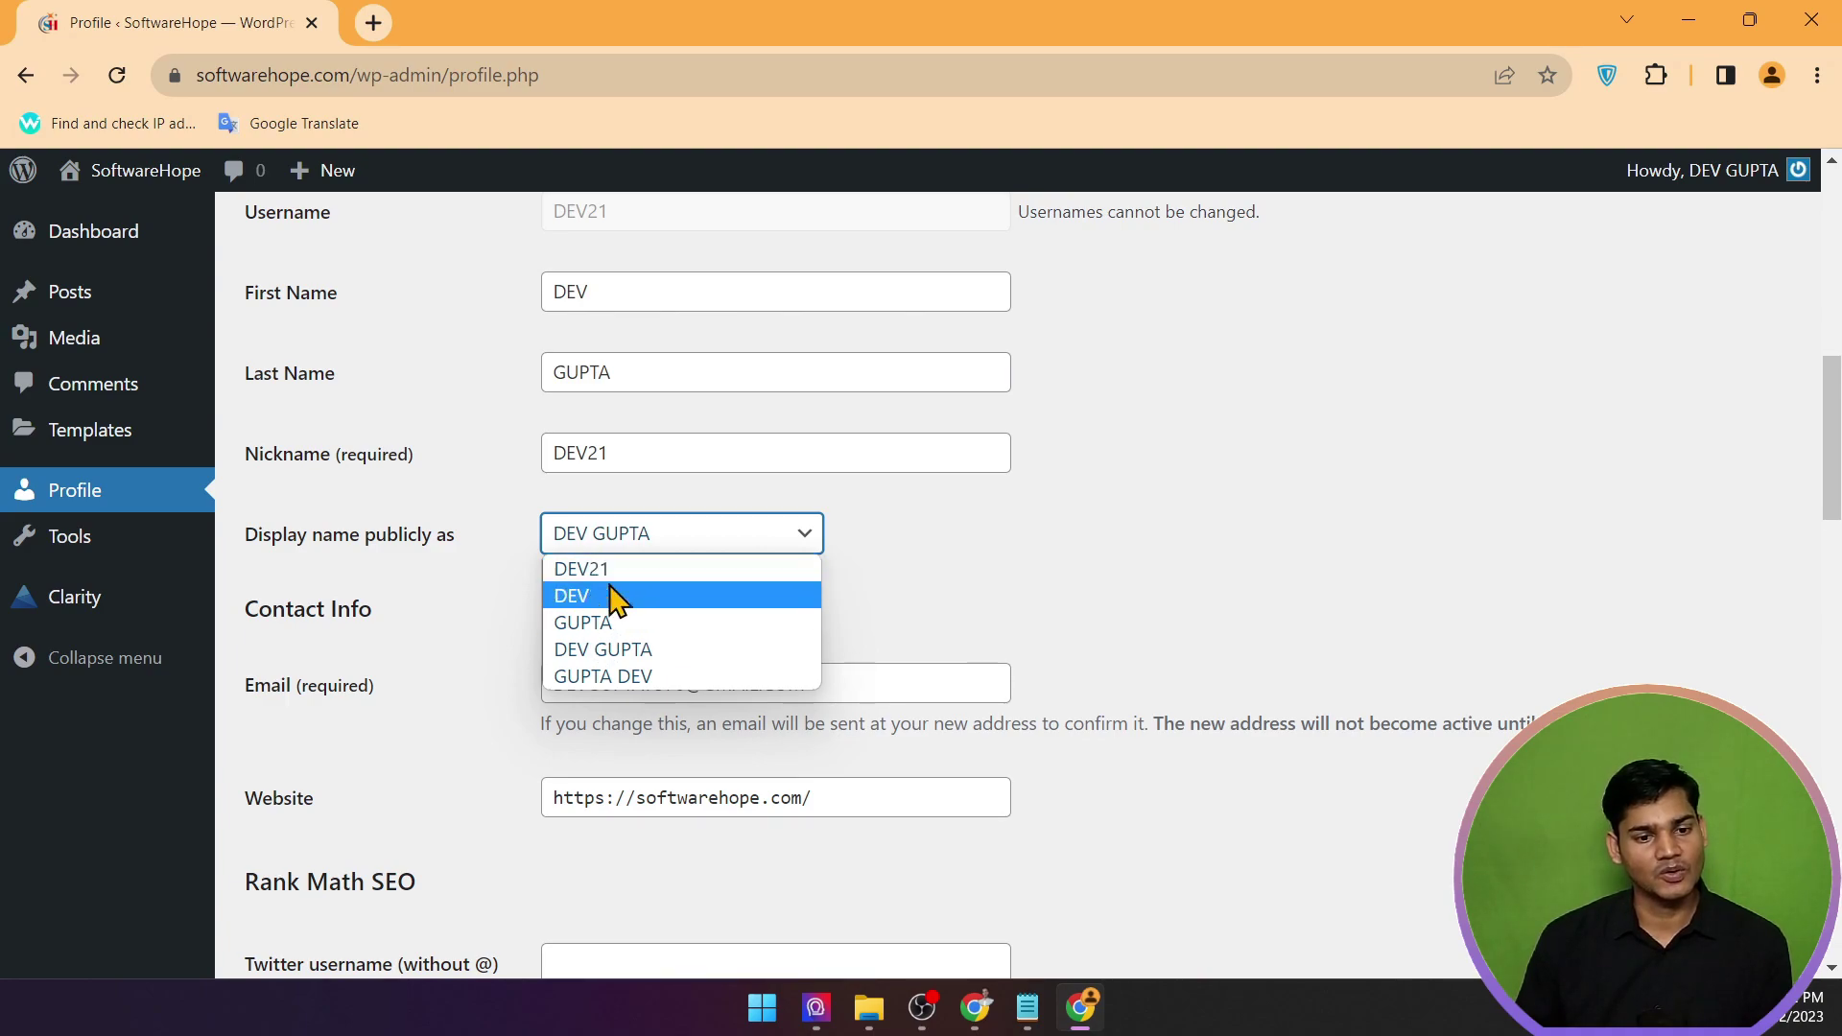
left_click(1067, 592)
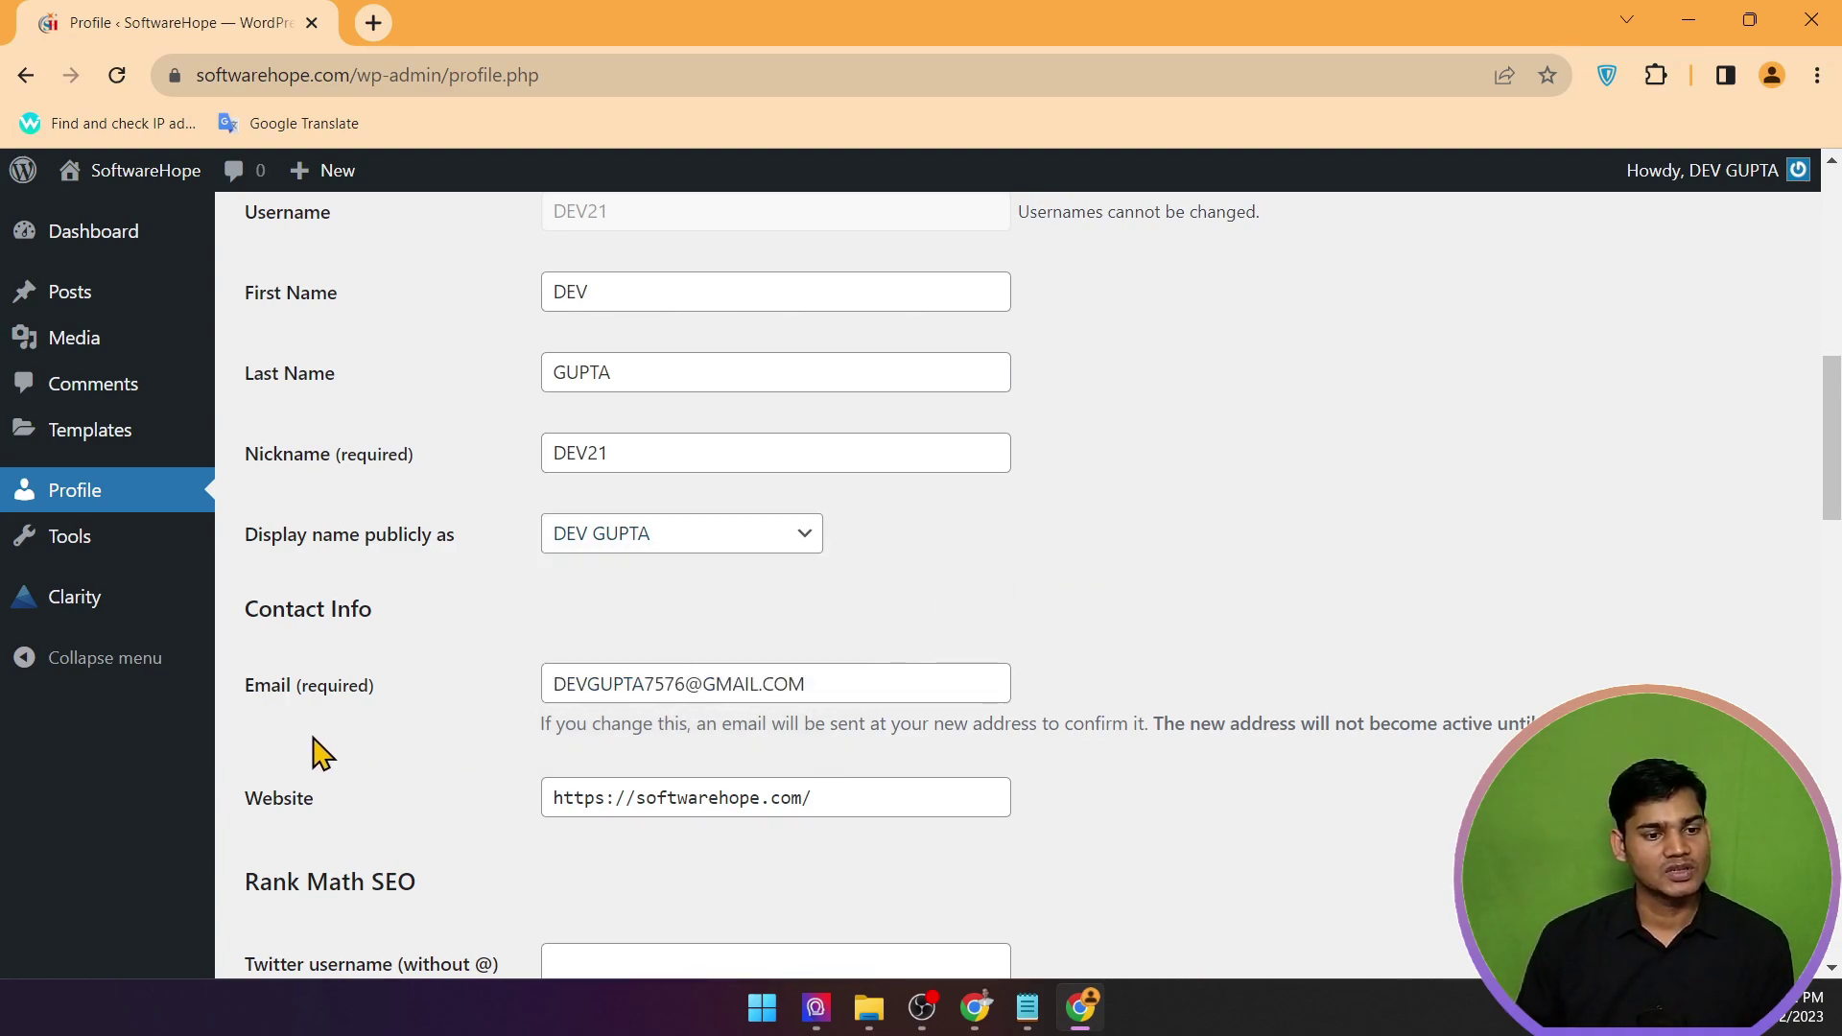
left_click(305, 692)
left_click(875, 804)
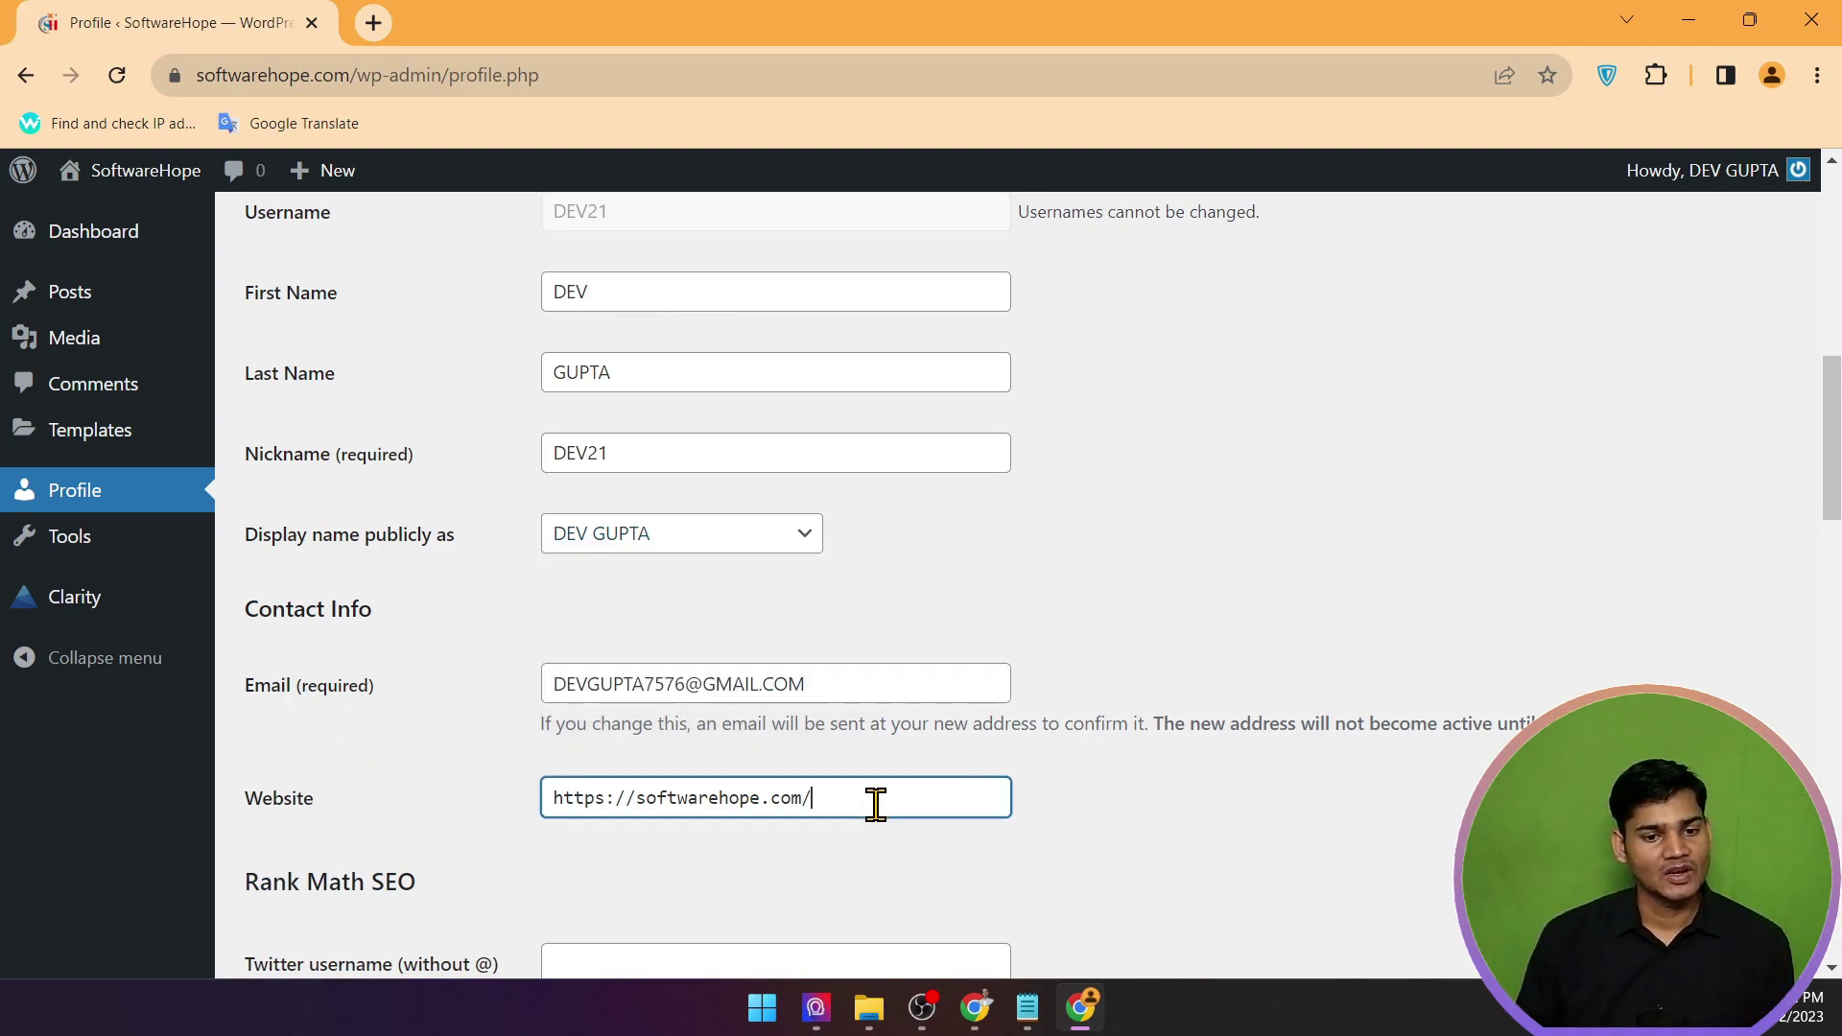
left_click_drag(883, 798, 326, 854)
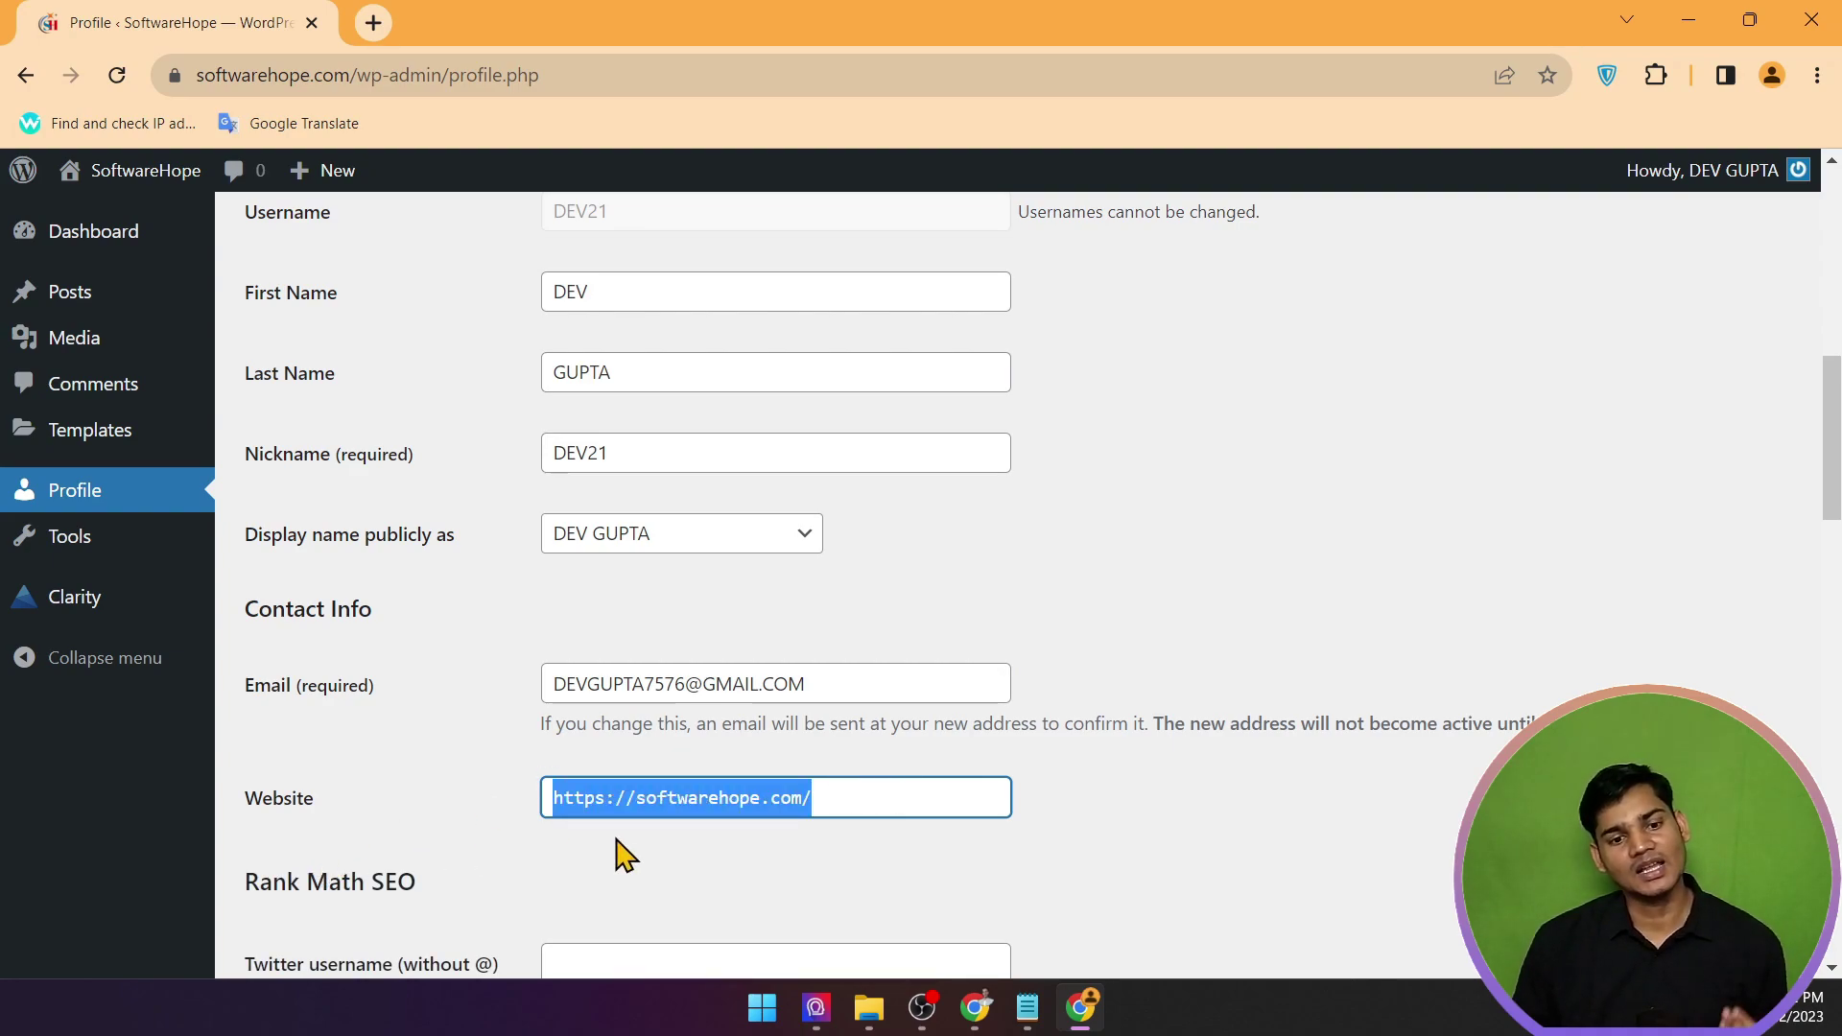
left_click(896, 797)
left_click_drag(875, 797, 403, 813)
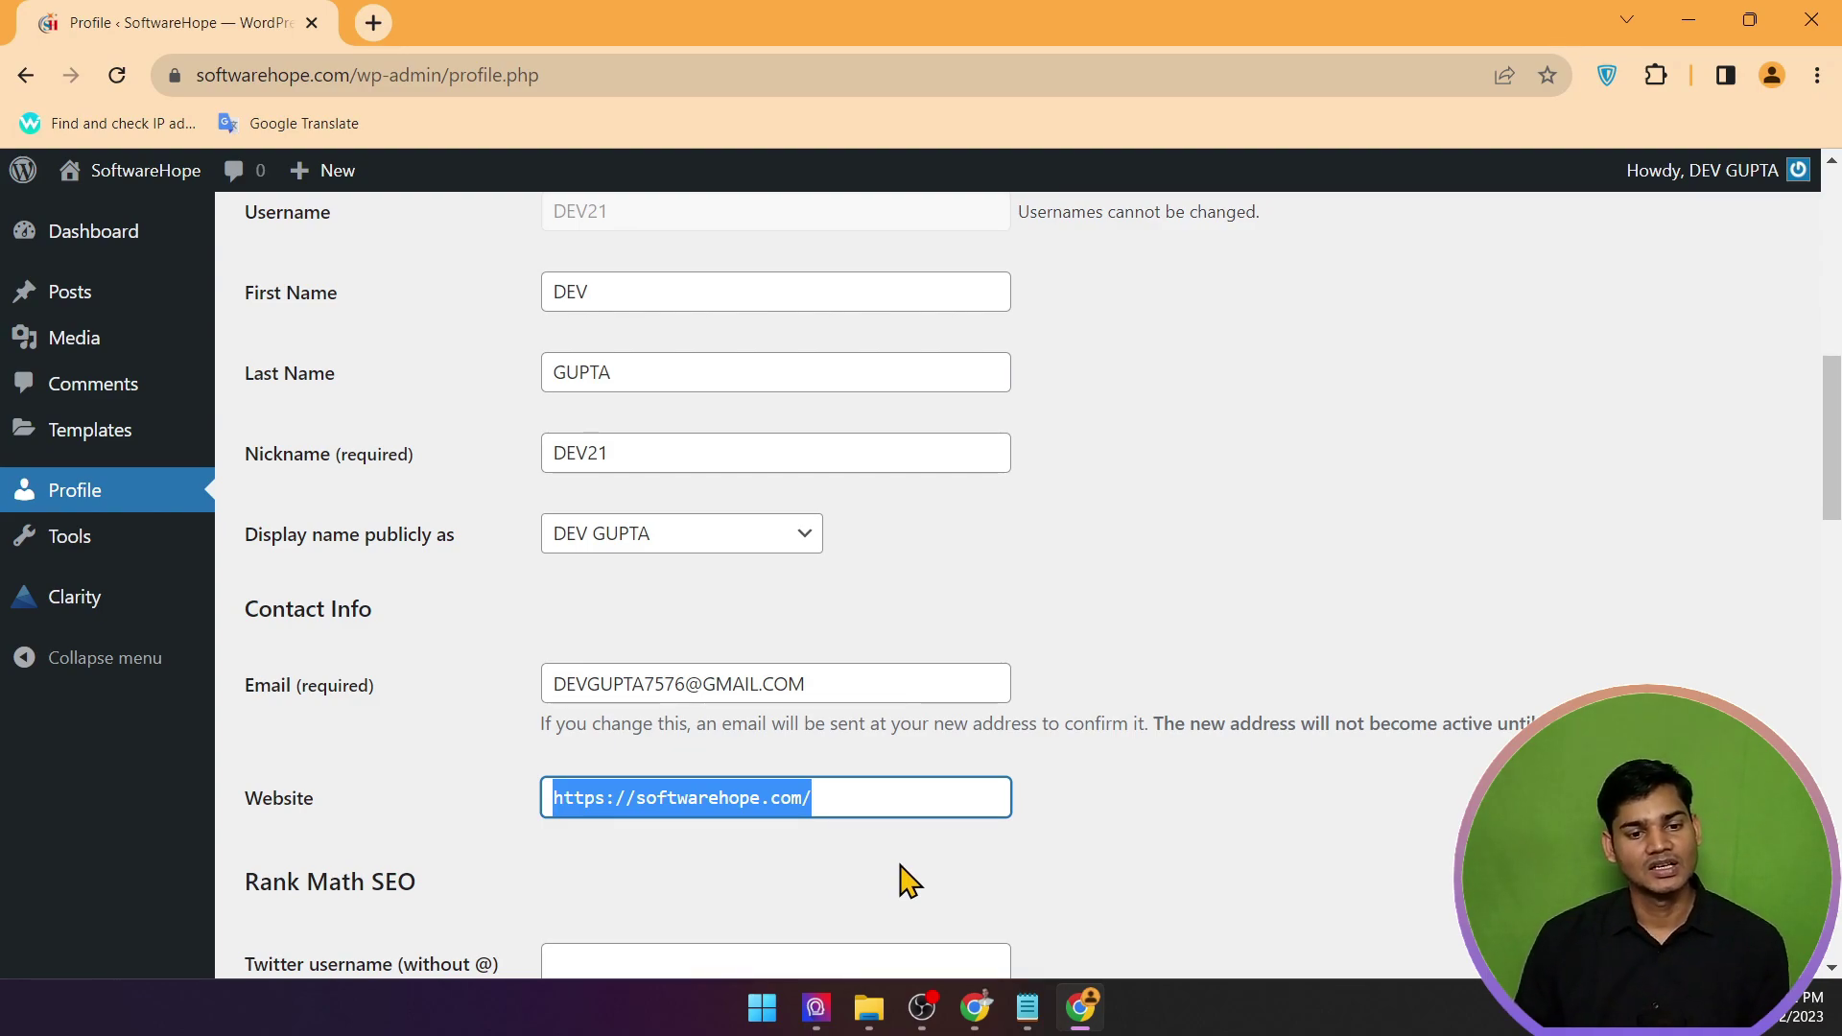
scroll(908, 869, "down", 4)
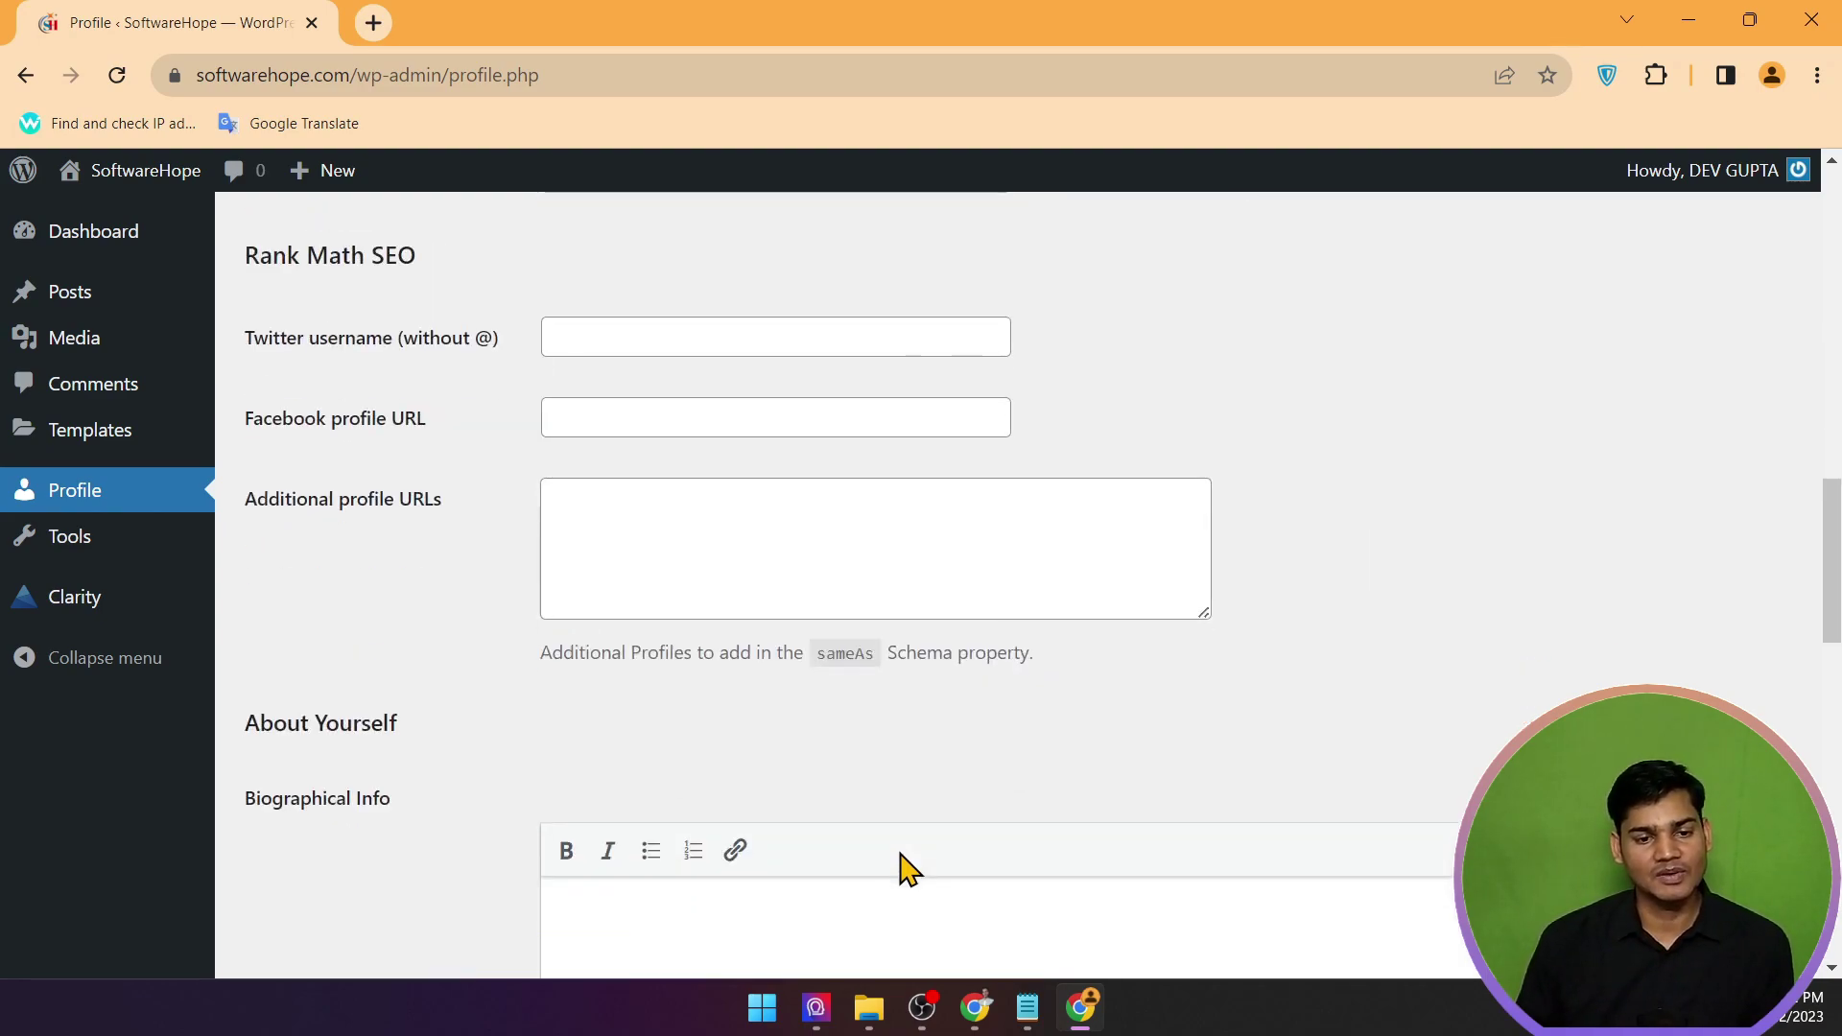
Step: Review the Website and Email values in the Contact Info section
scroll(908, 869, "up", 2)
left_click(838, 481)
left_click_drag(839, 481, 362, 452)
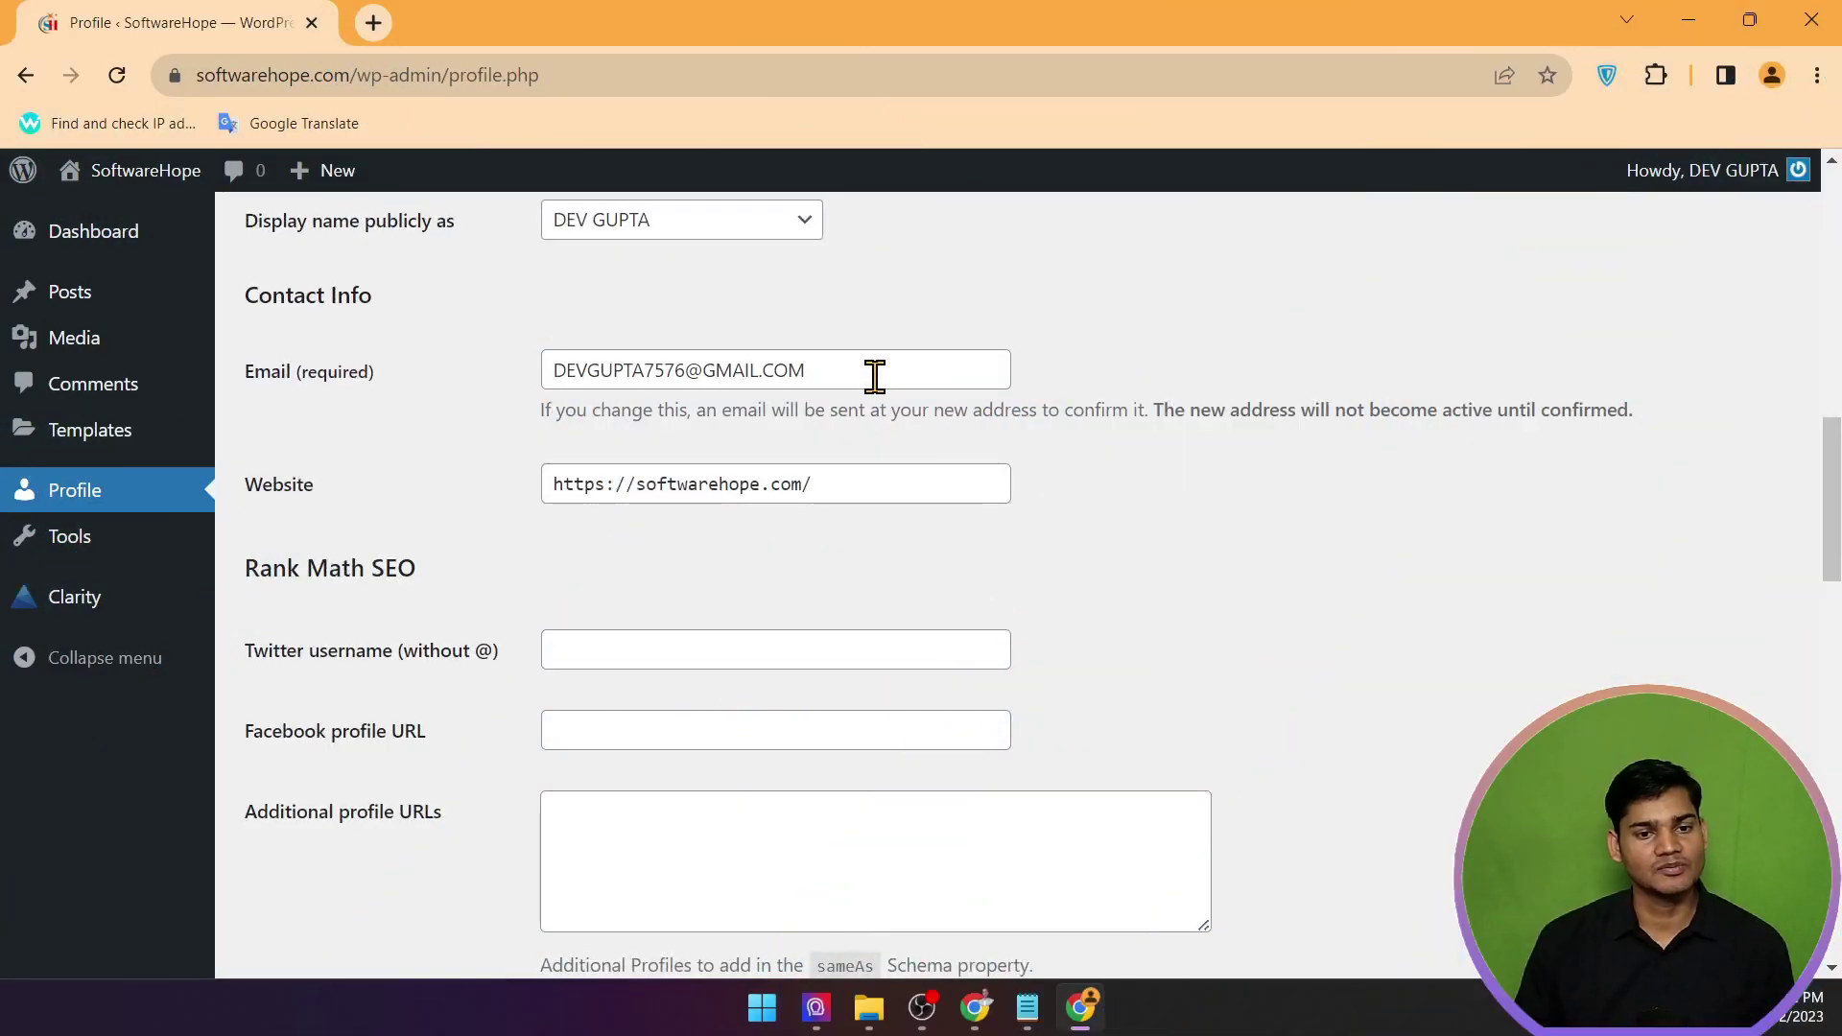
left_click_drag(872, 372, 515, 408)
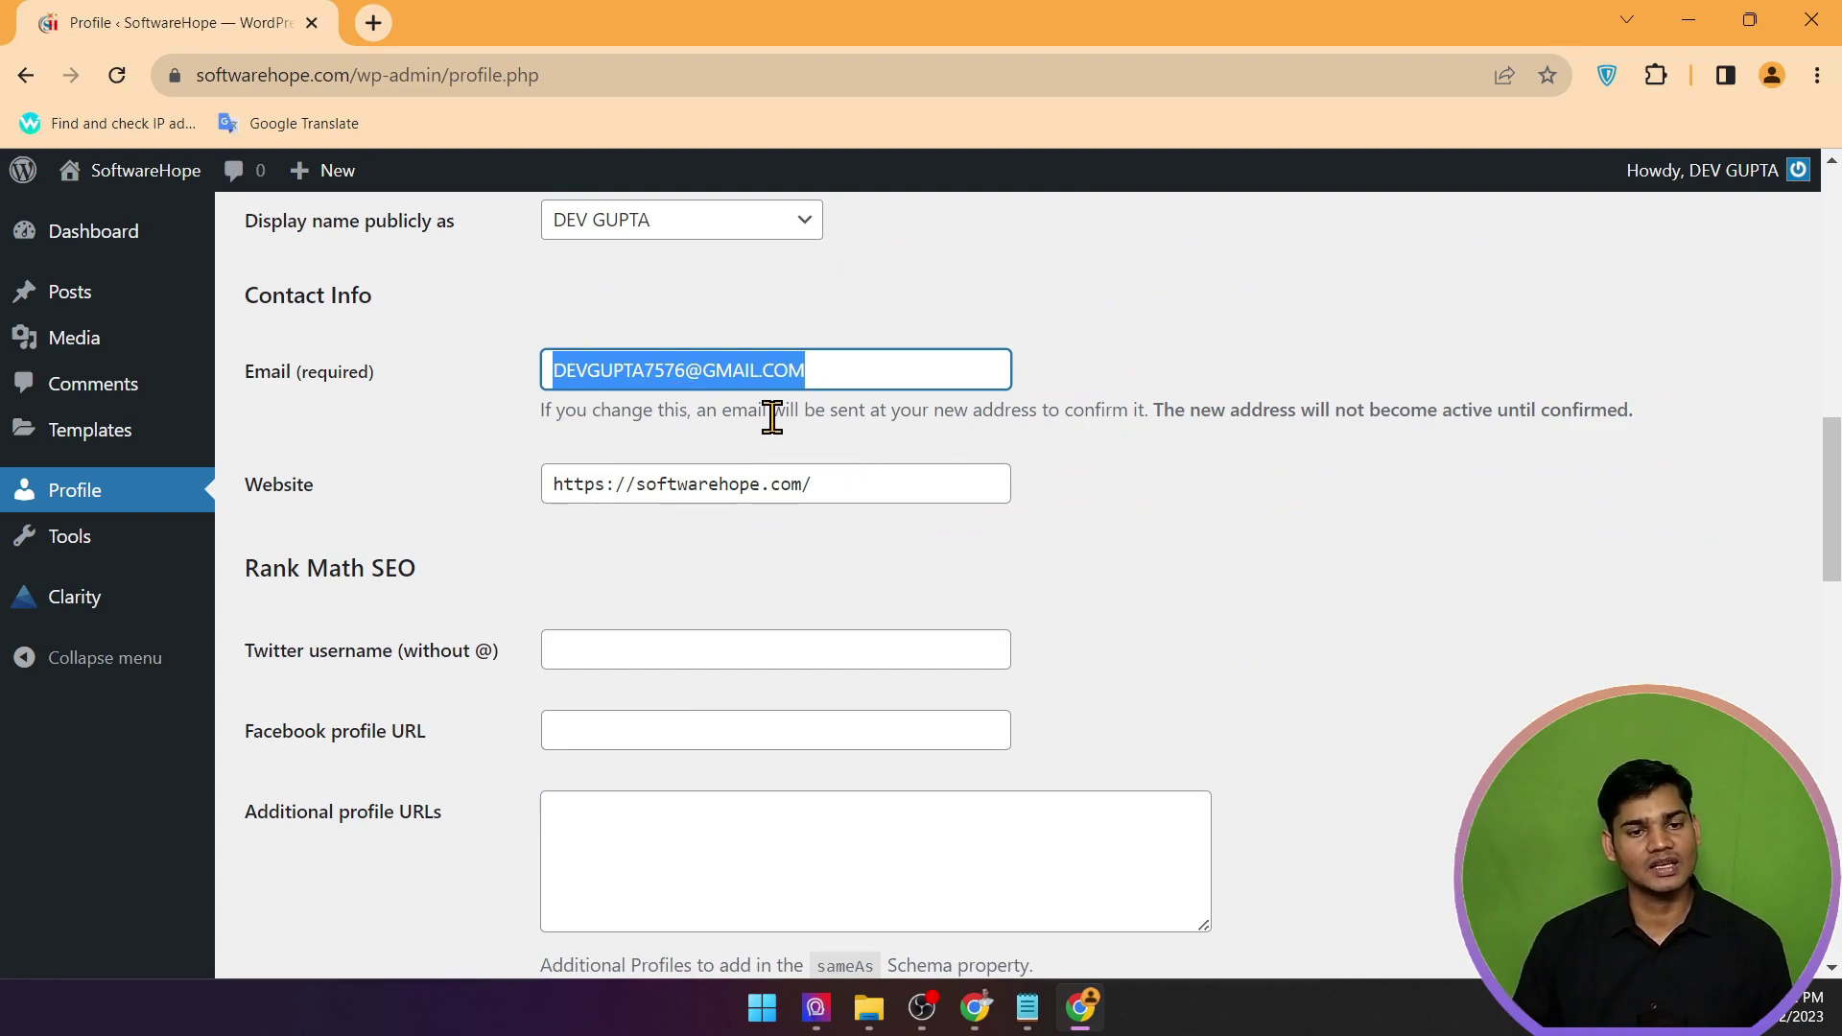
left_click(1187, 674)
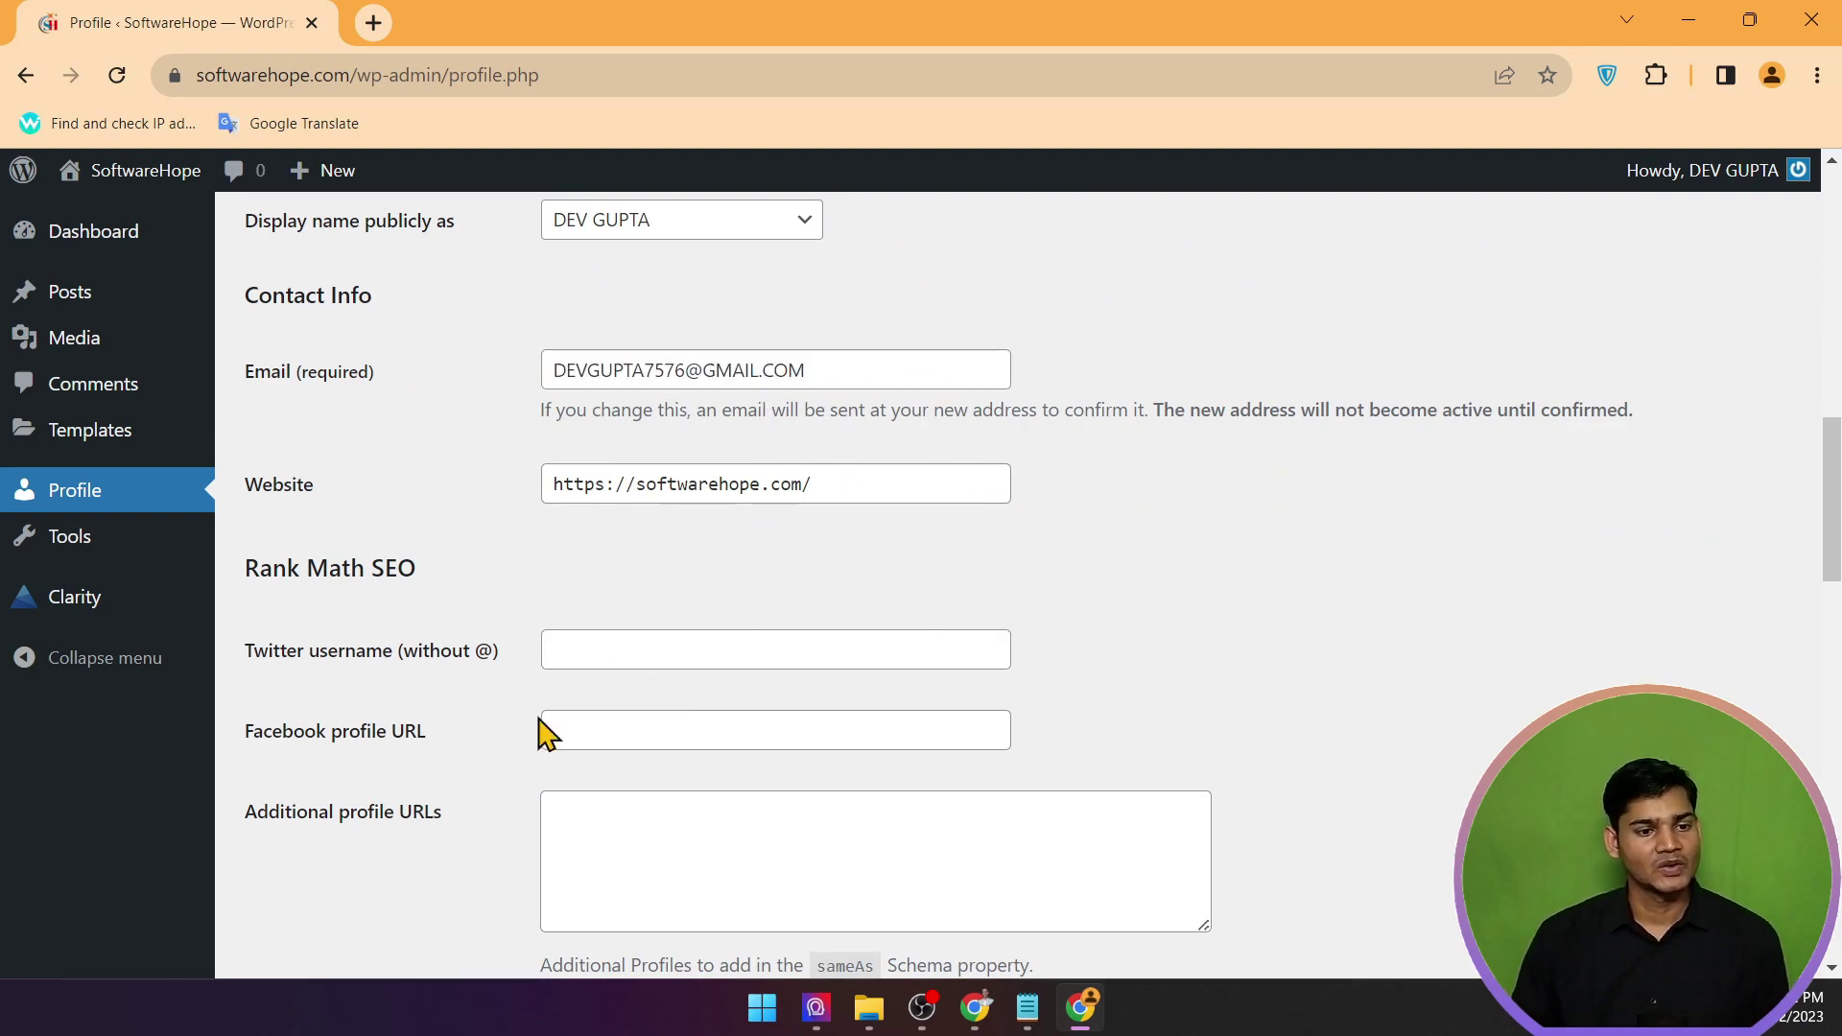
scroll(509, 773, "down", 3)
scroll(384, 677, "up", 3)
left_click_drag(239, 596, 514, 596)
left_click(464, 612)
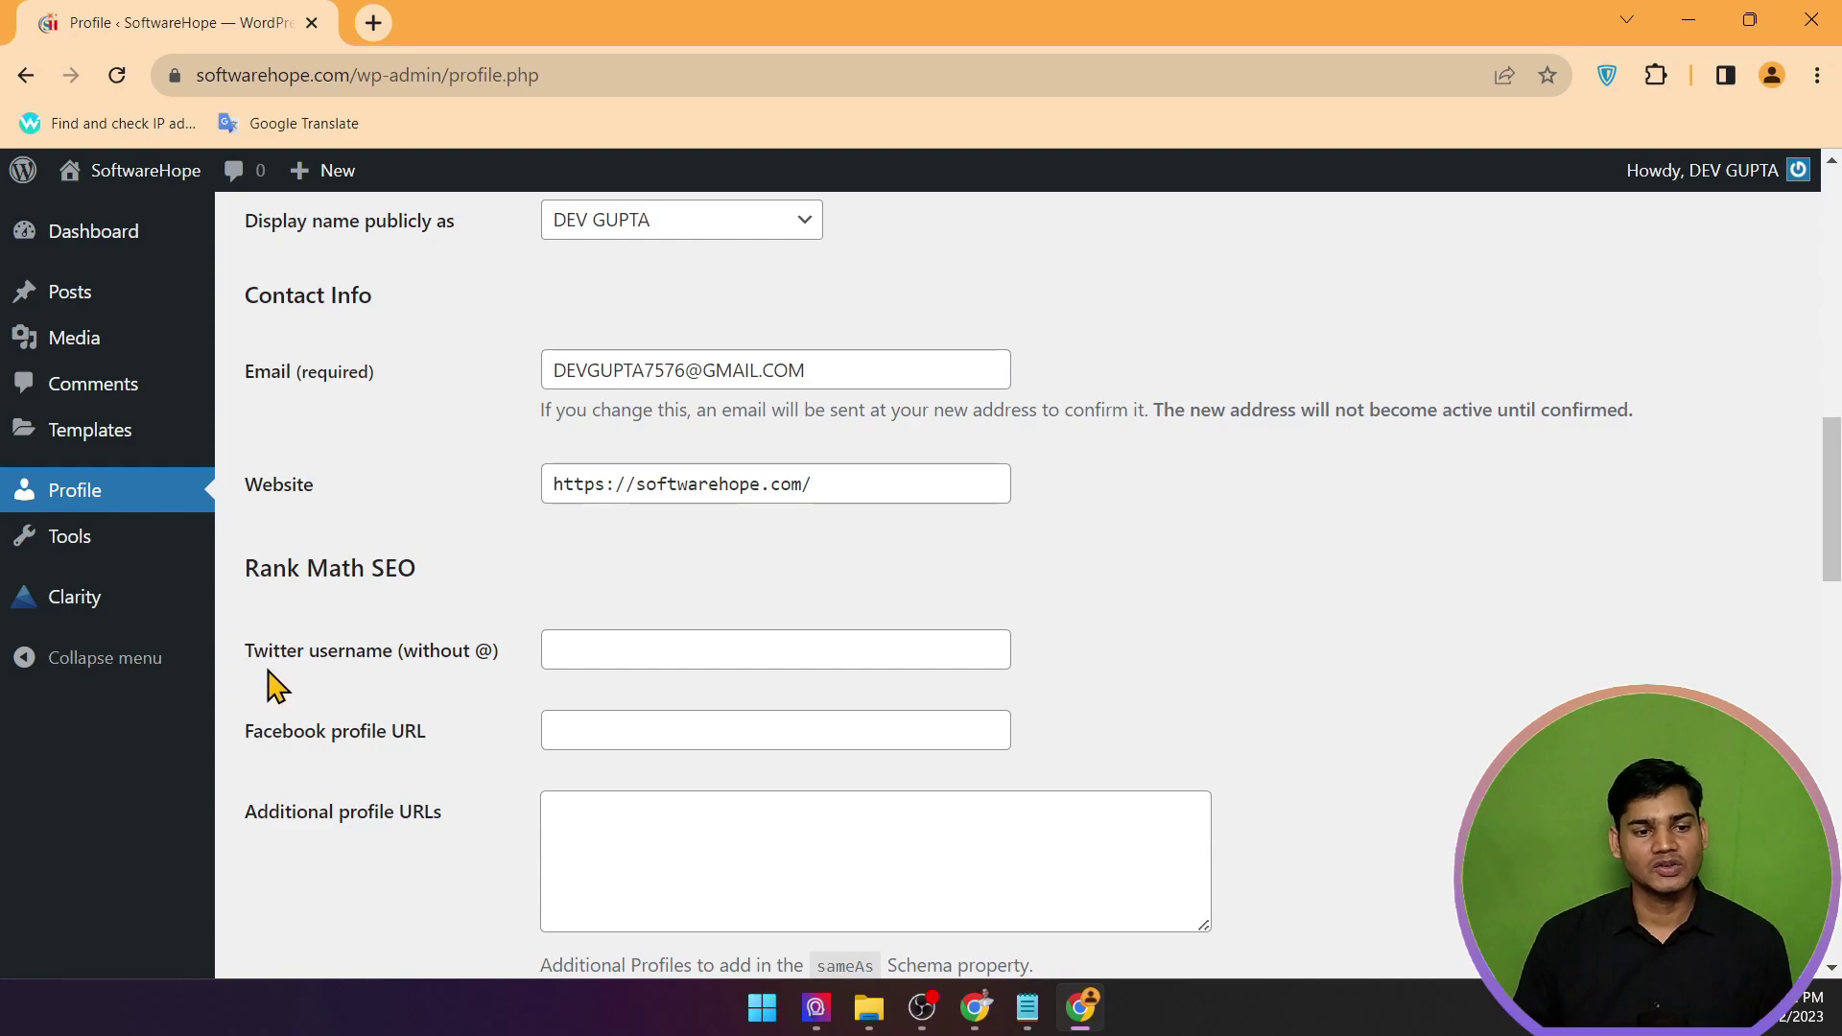
Step: Check the Twitter and Facebook fields, then open the Gravatar link's context menu
left_click(736, 652)
left_click(664, 719)
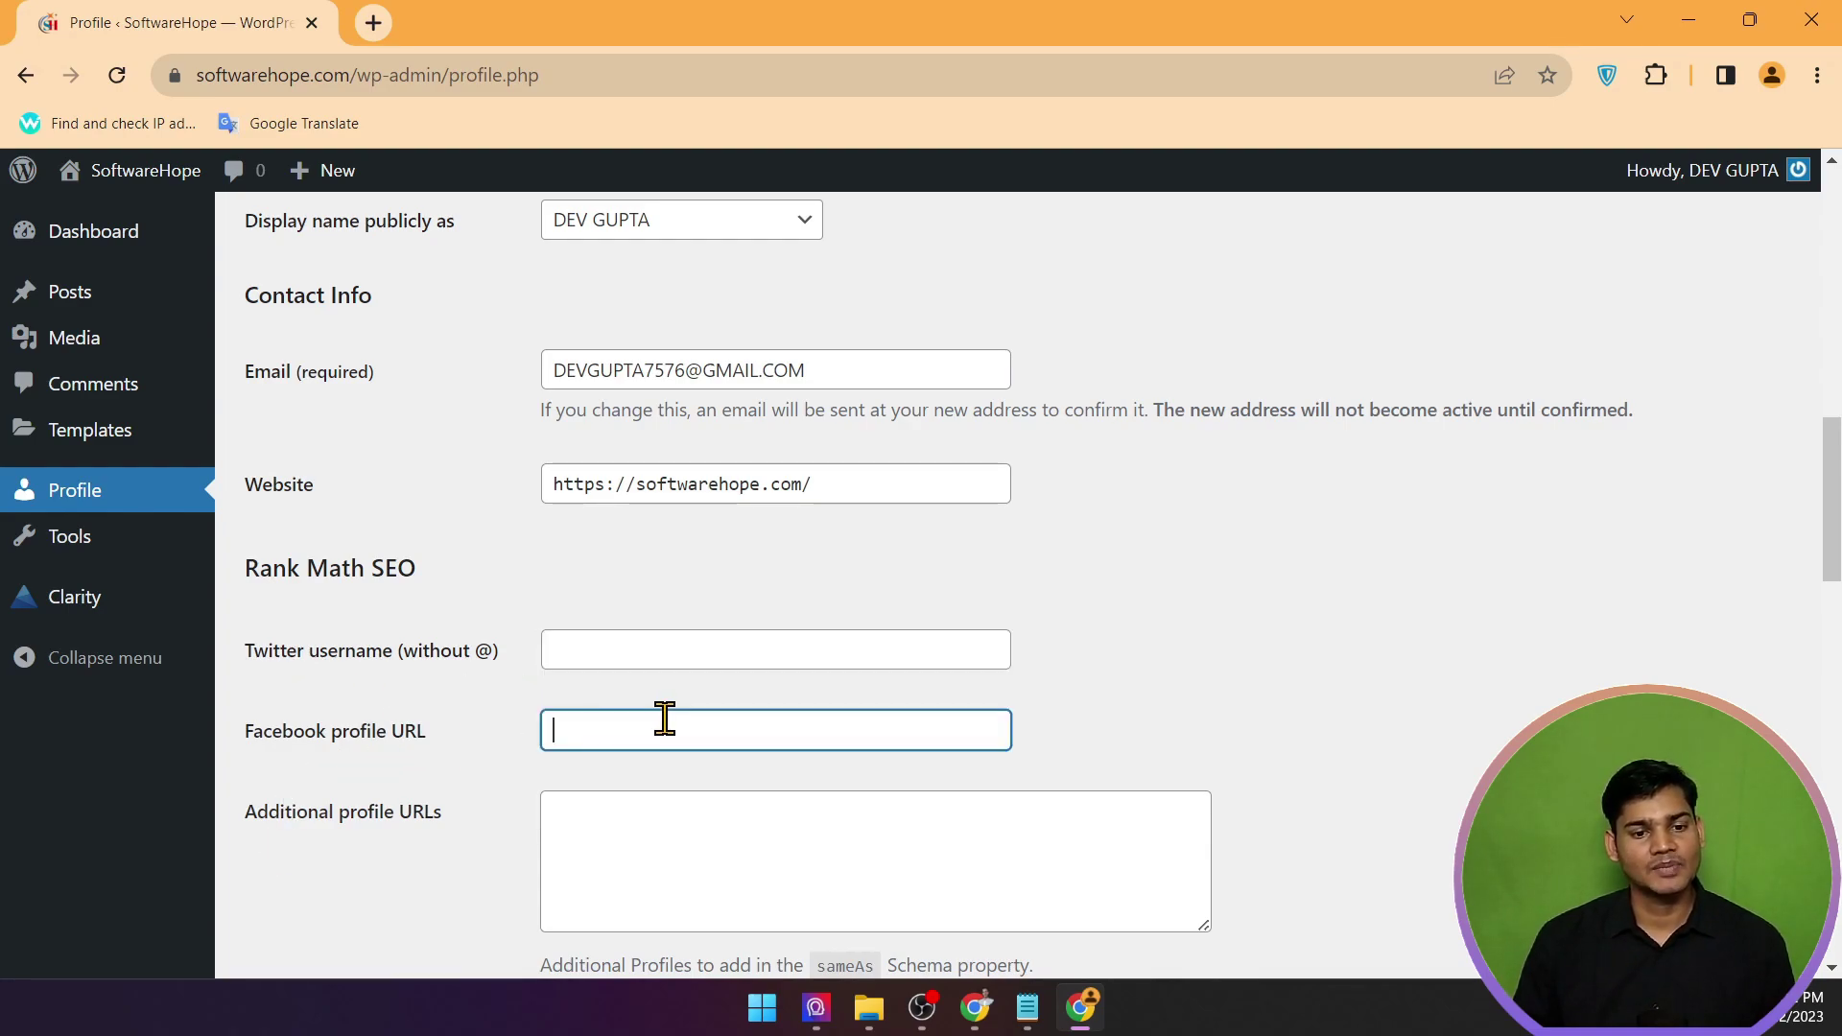
scroll(740, 831, "down", 6)
scroll(752, 416, "up", 3)
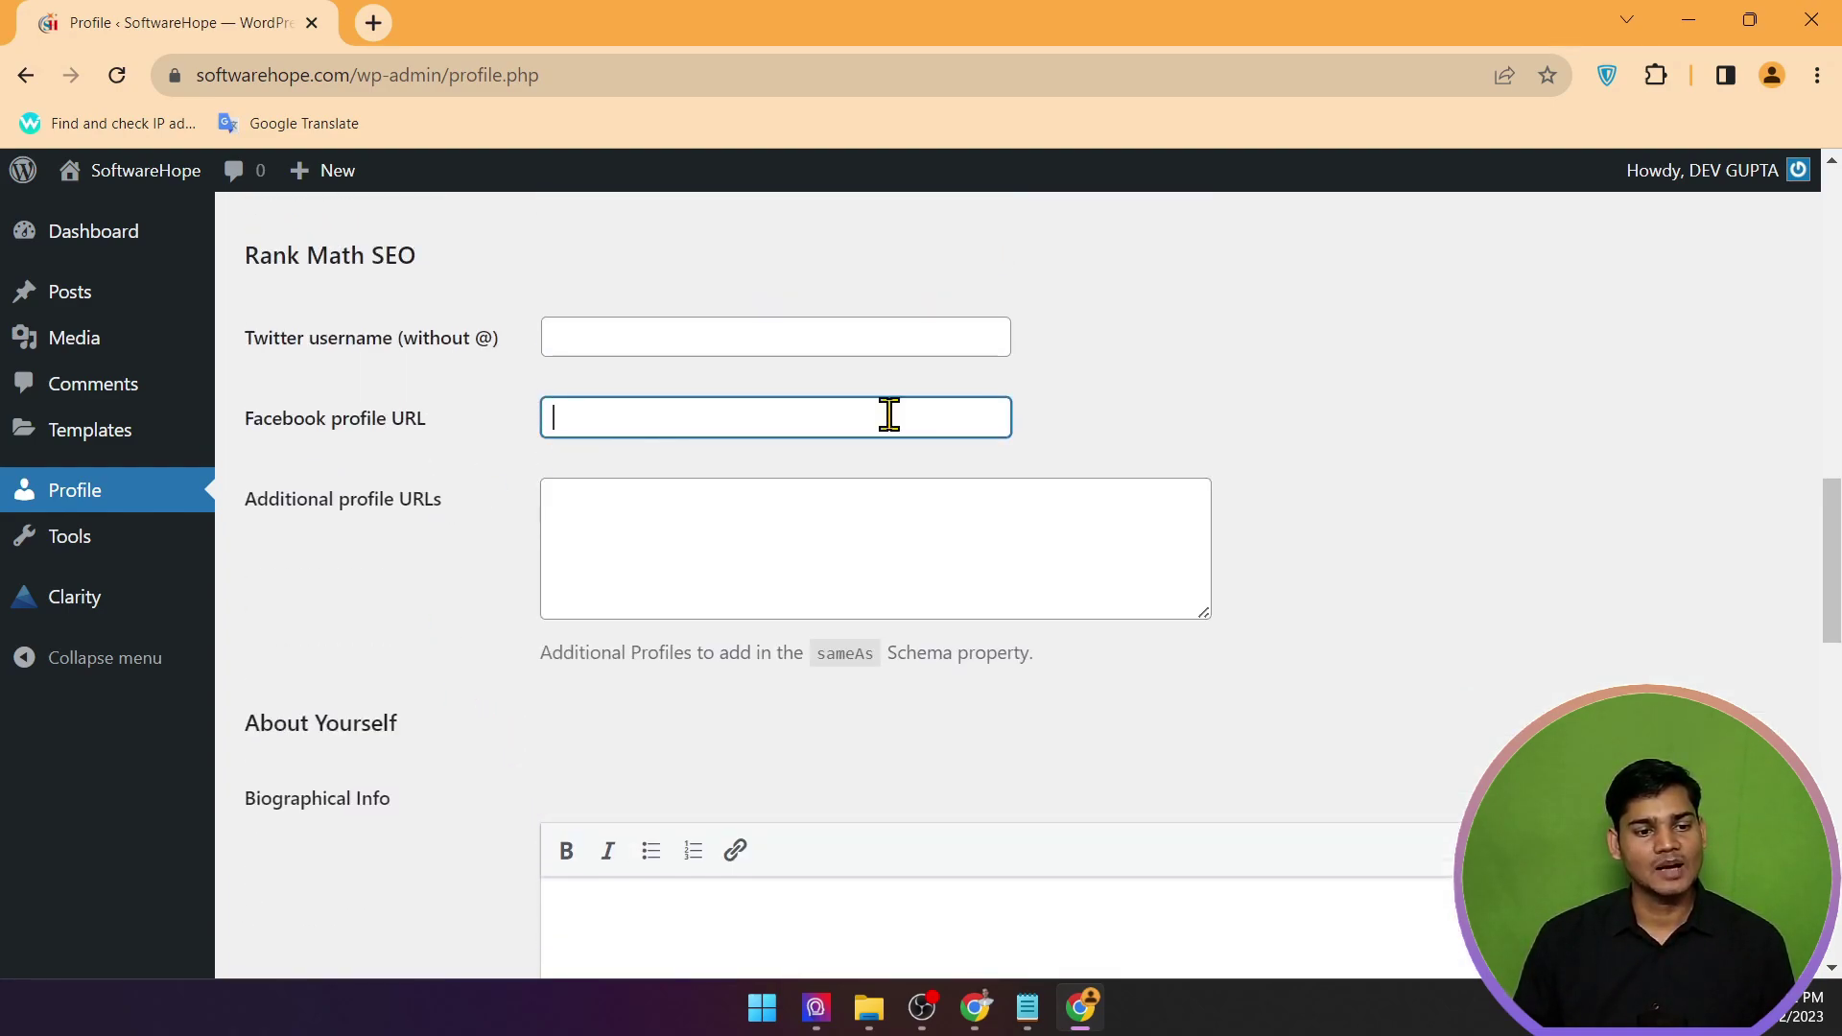
scroll(868, 811, "down", 5)
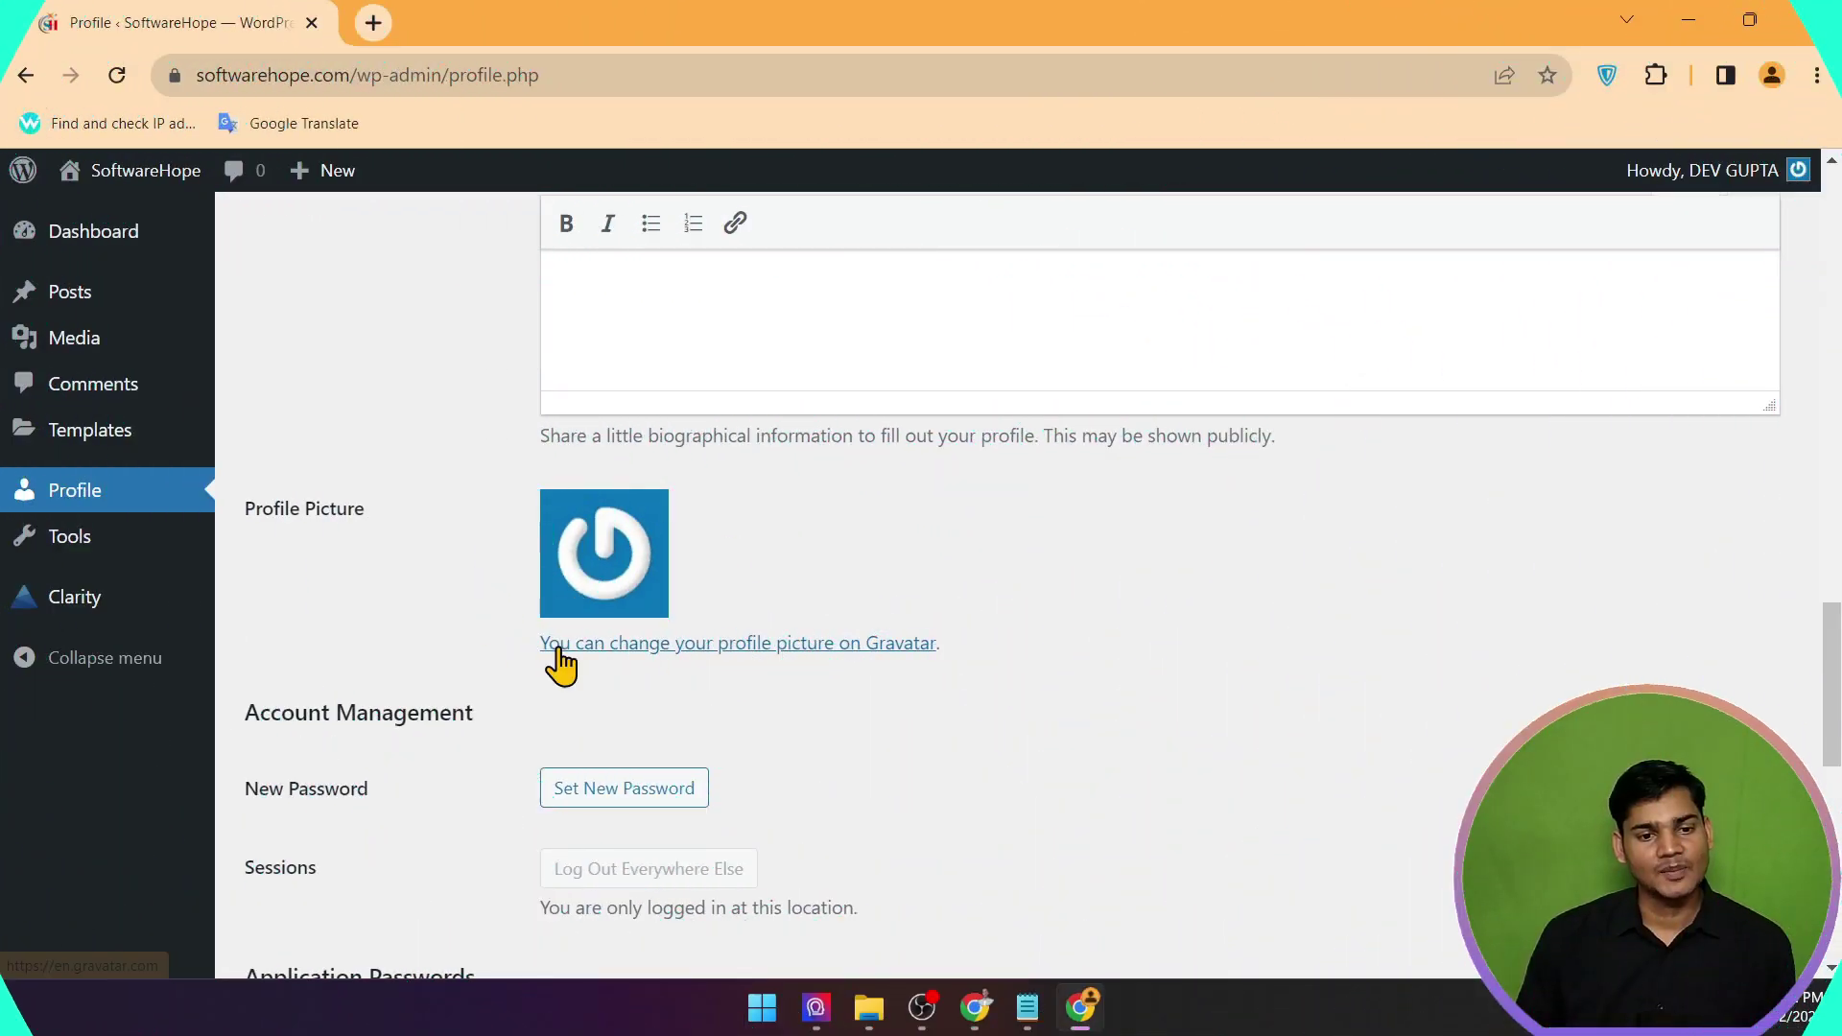
right_click(649, 656)
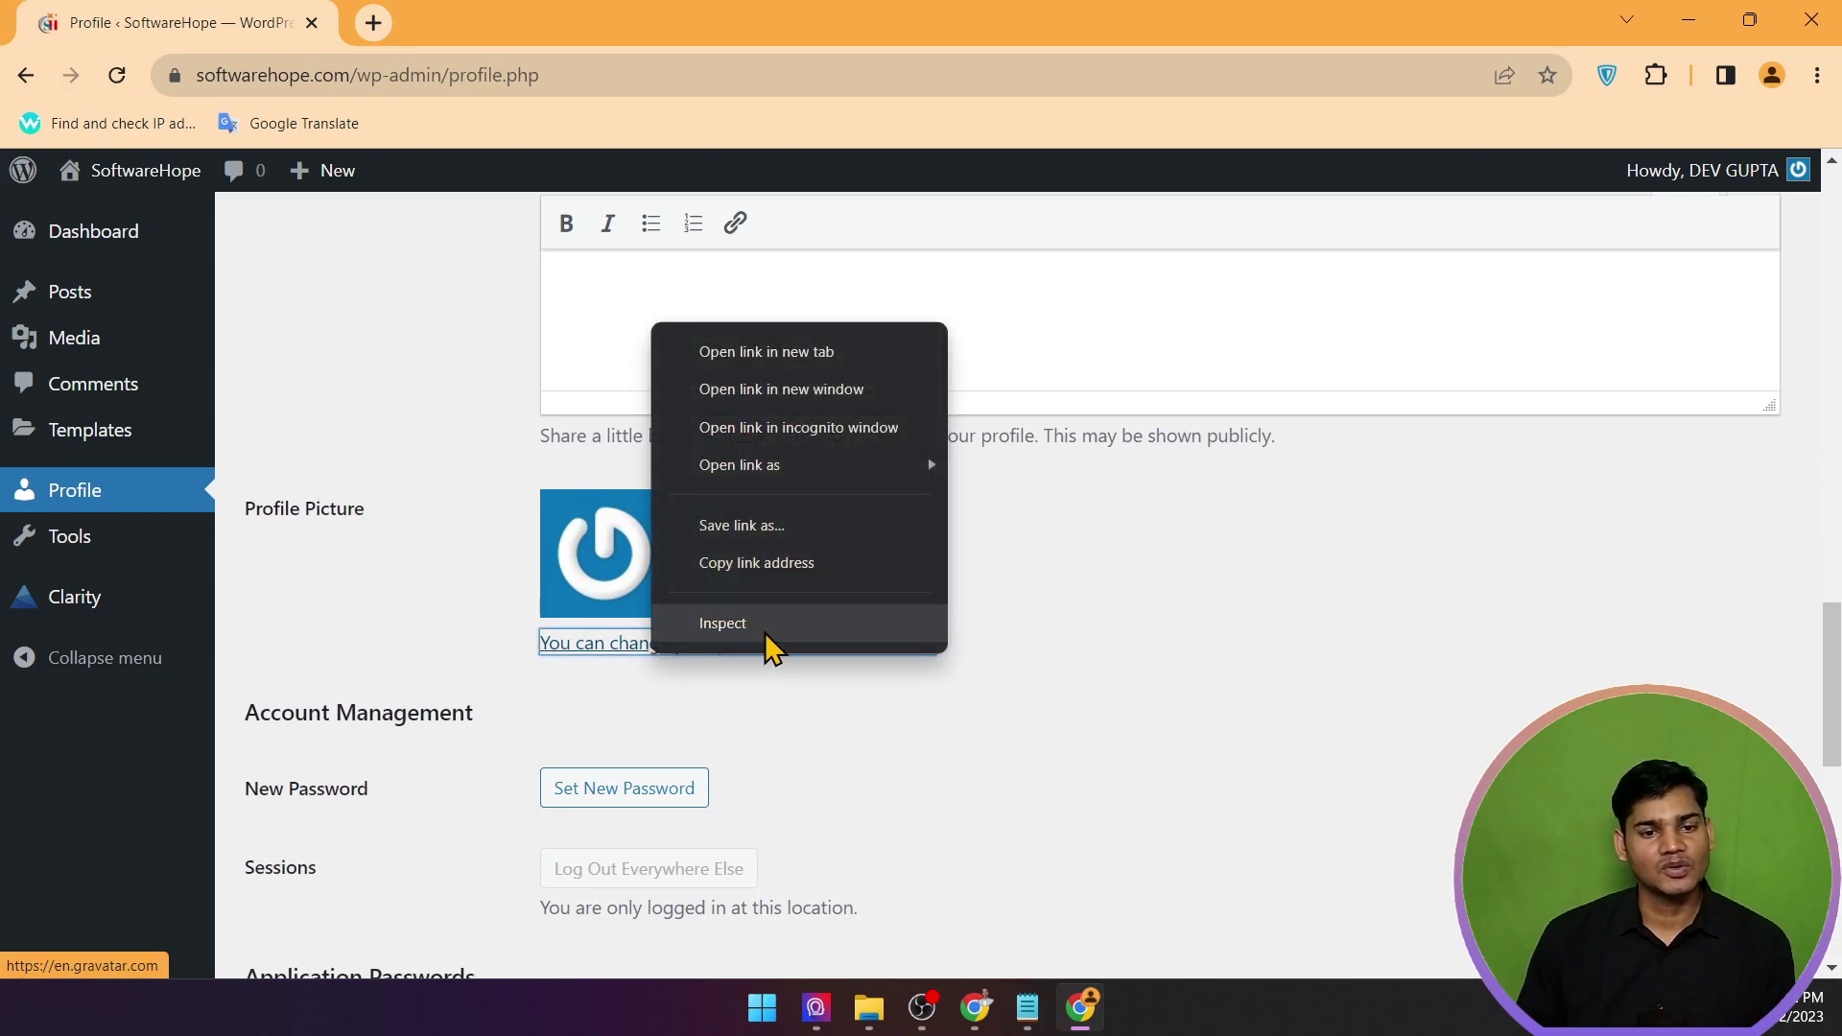
Step: Open the Gravatar site in two new tabs, then go back to the WordPress Profile tab
left_click(751, 353)
left_click(388, 23)
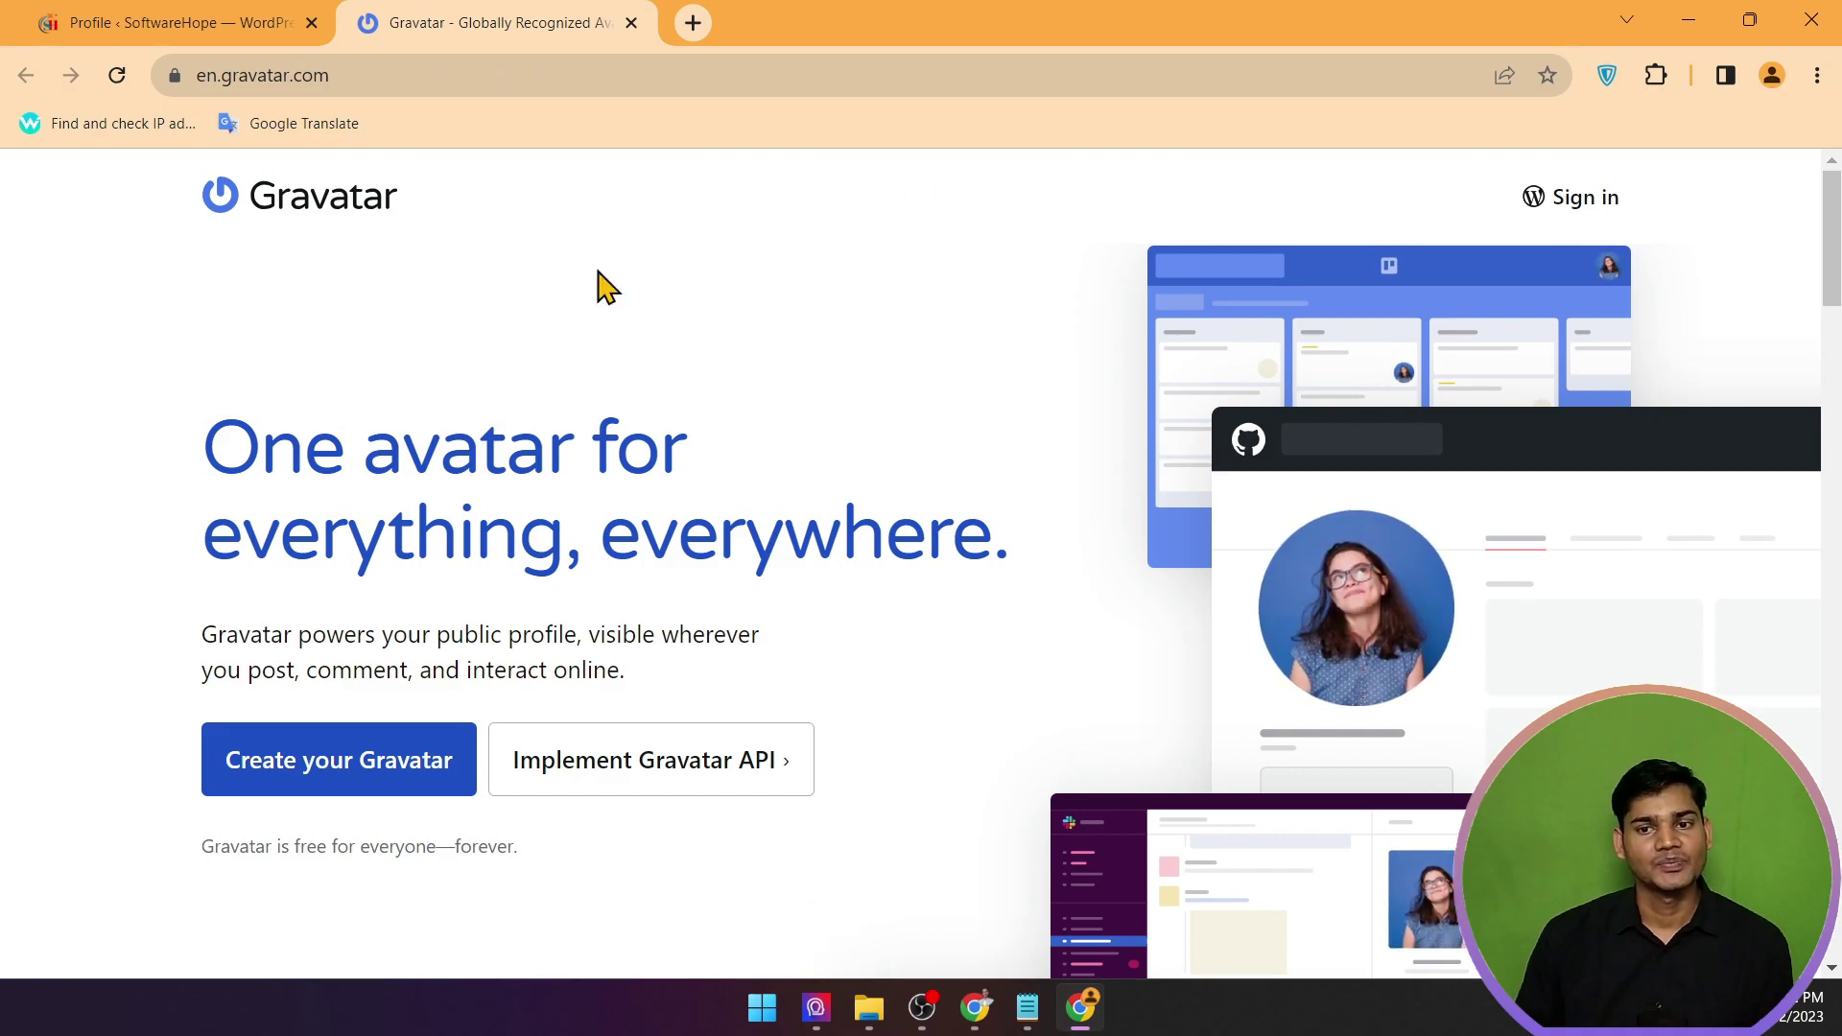
middle_click(789, 773)
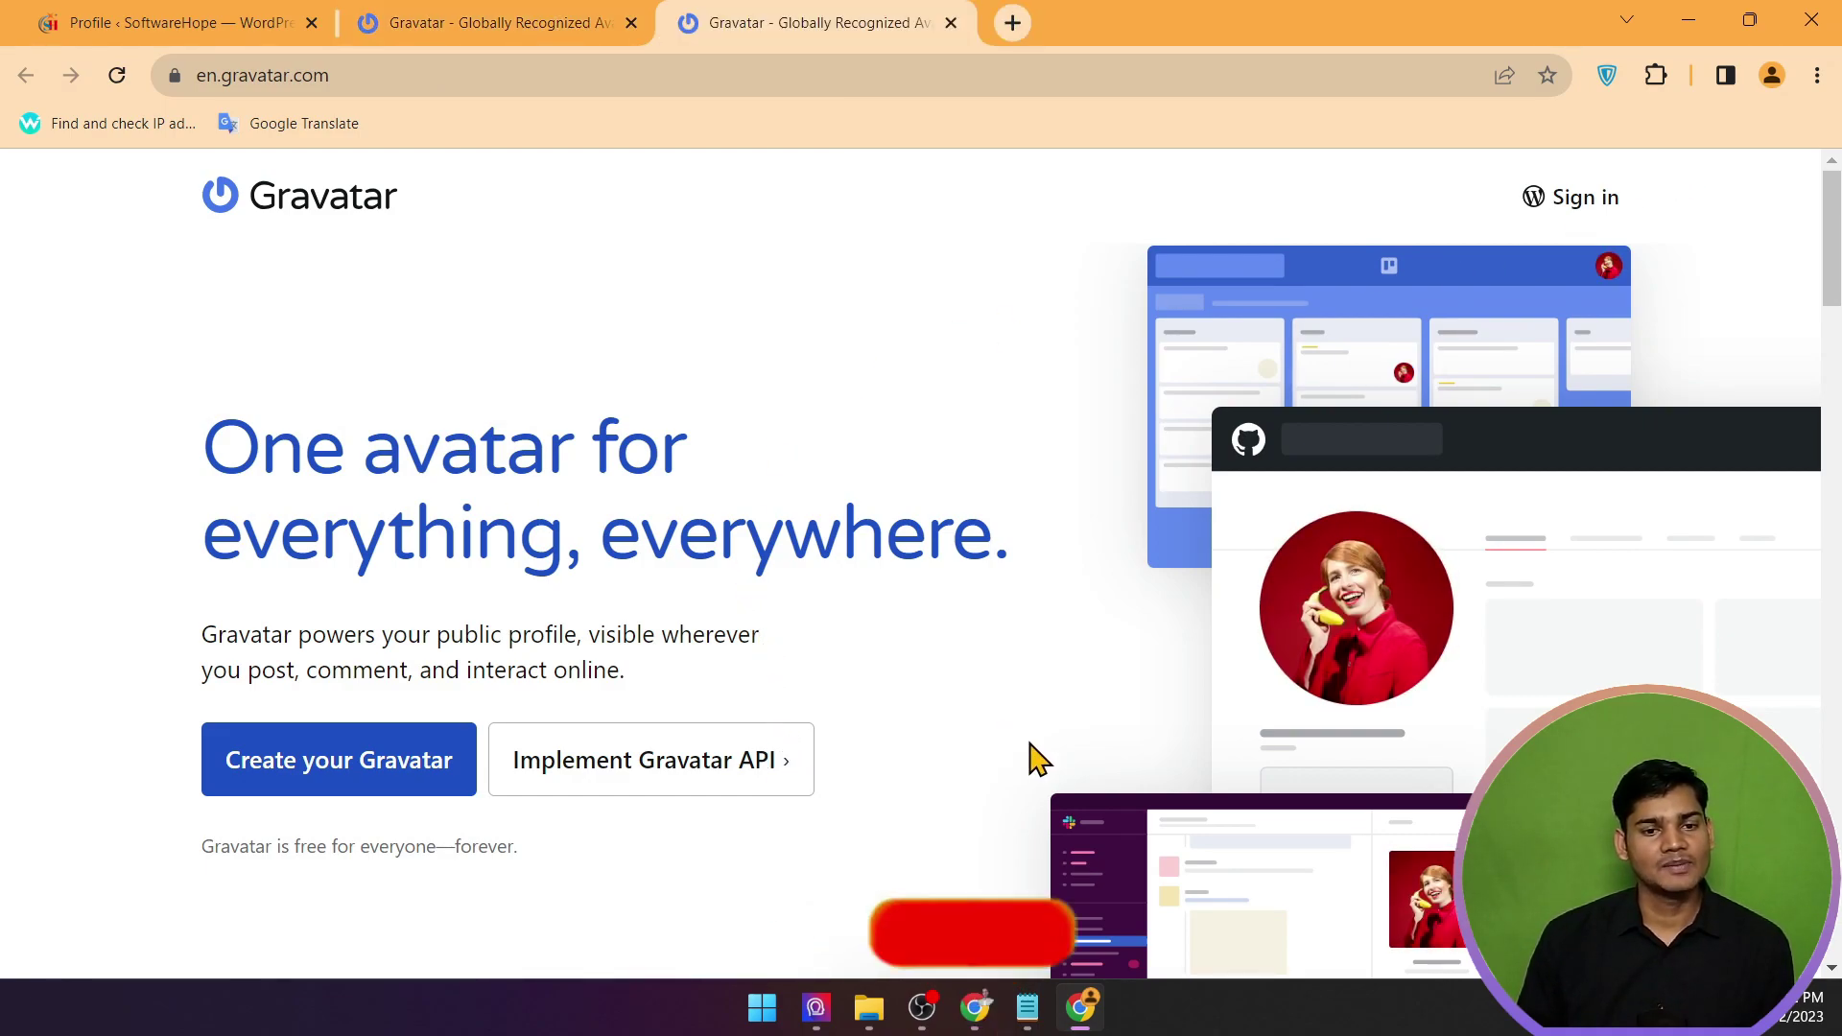
left_click(159, 21)
scroll(1158, 683, "down", 3)
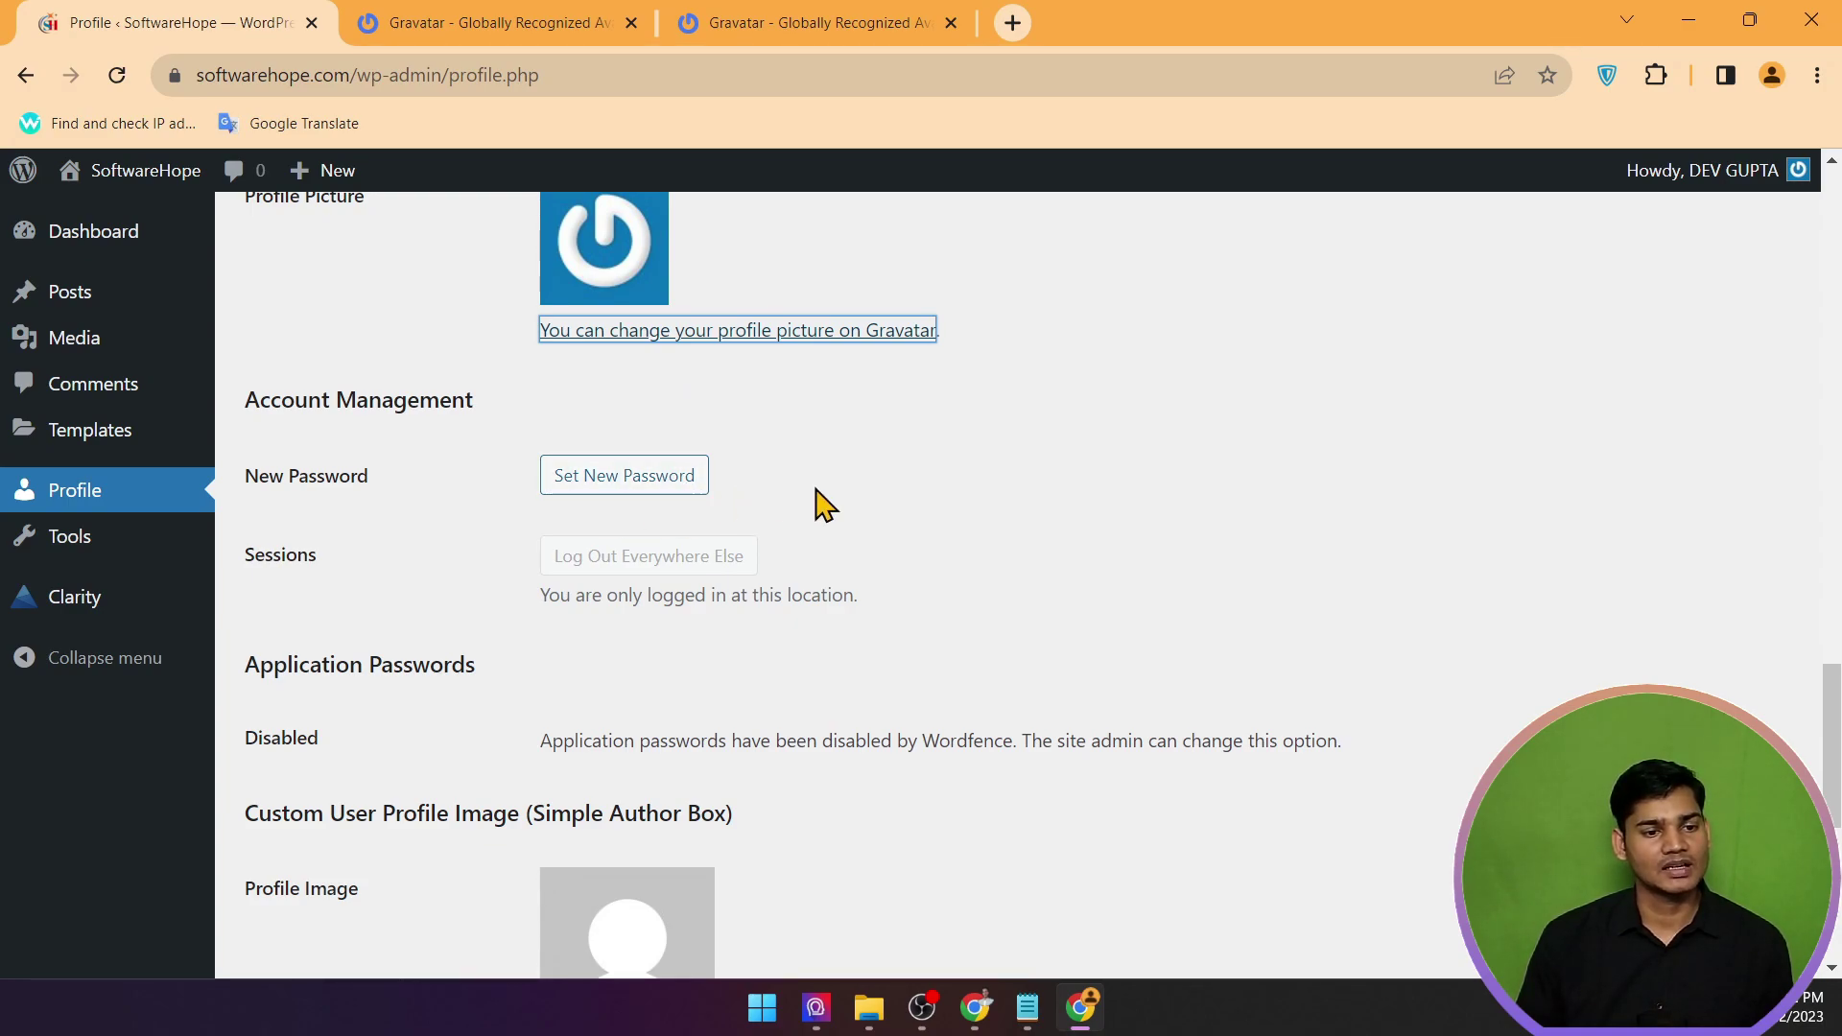
Step: Select the Custom User Profile Image heading text and focus the empty profile image address field
scroll(841, 590, "down", 5)
scroll(848, 592, "up", 3)
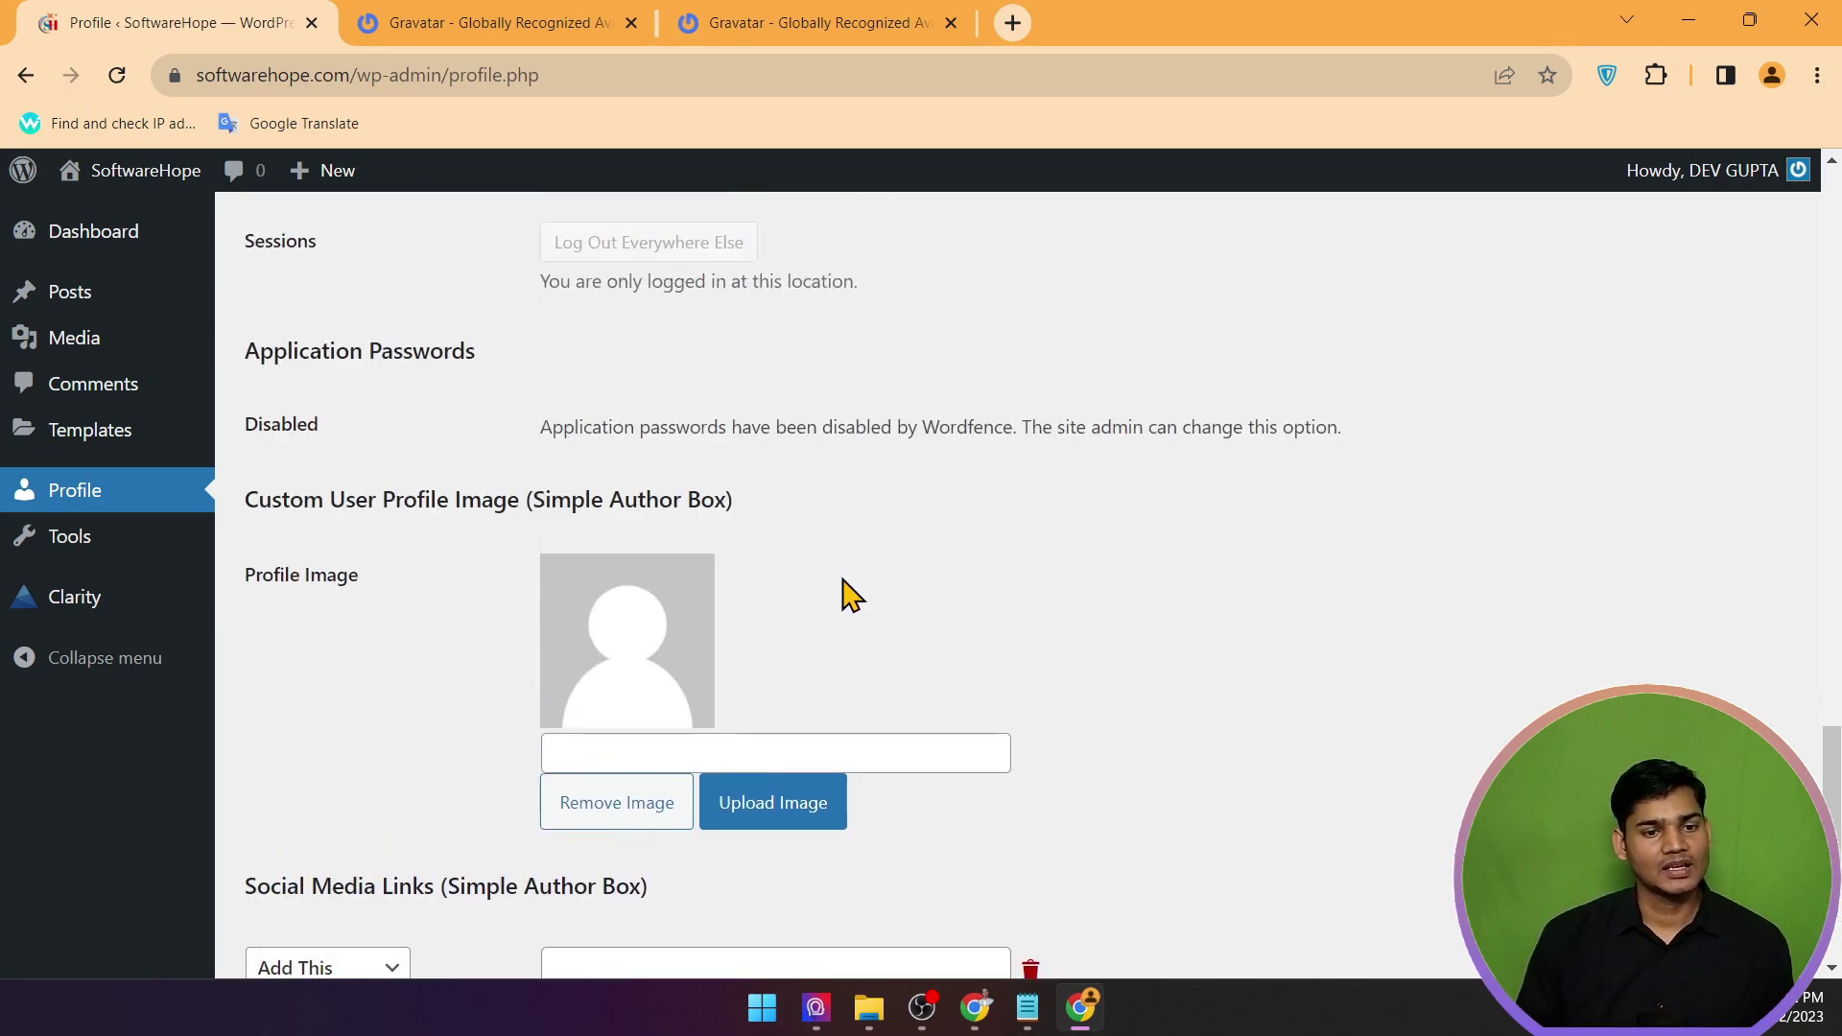
left_click_drag(245, 501, 748, 506)
left_click(921, 544)
left_click_drag(532, 500, 815, 513)
left_click(878, 597)
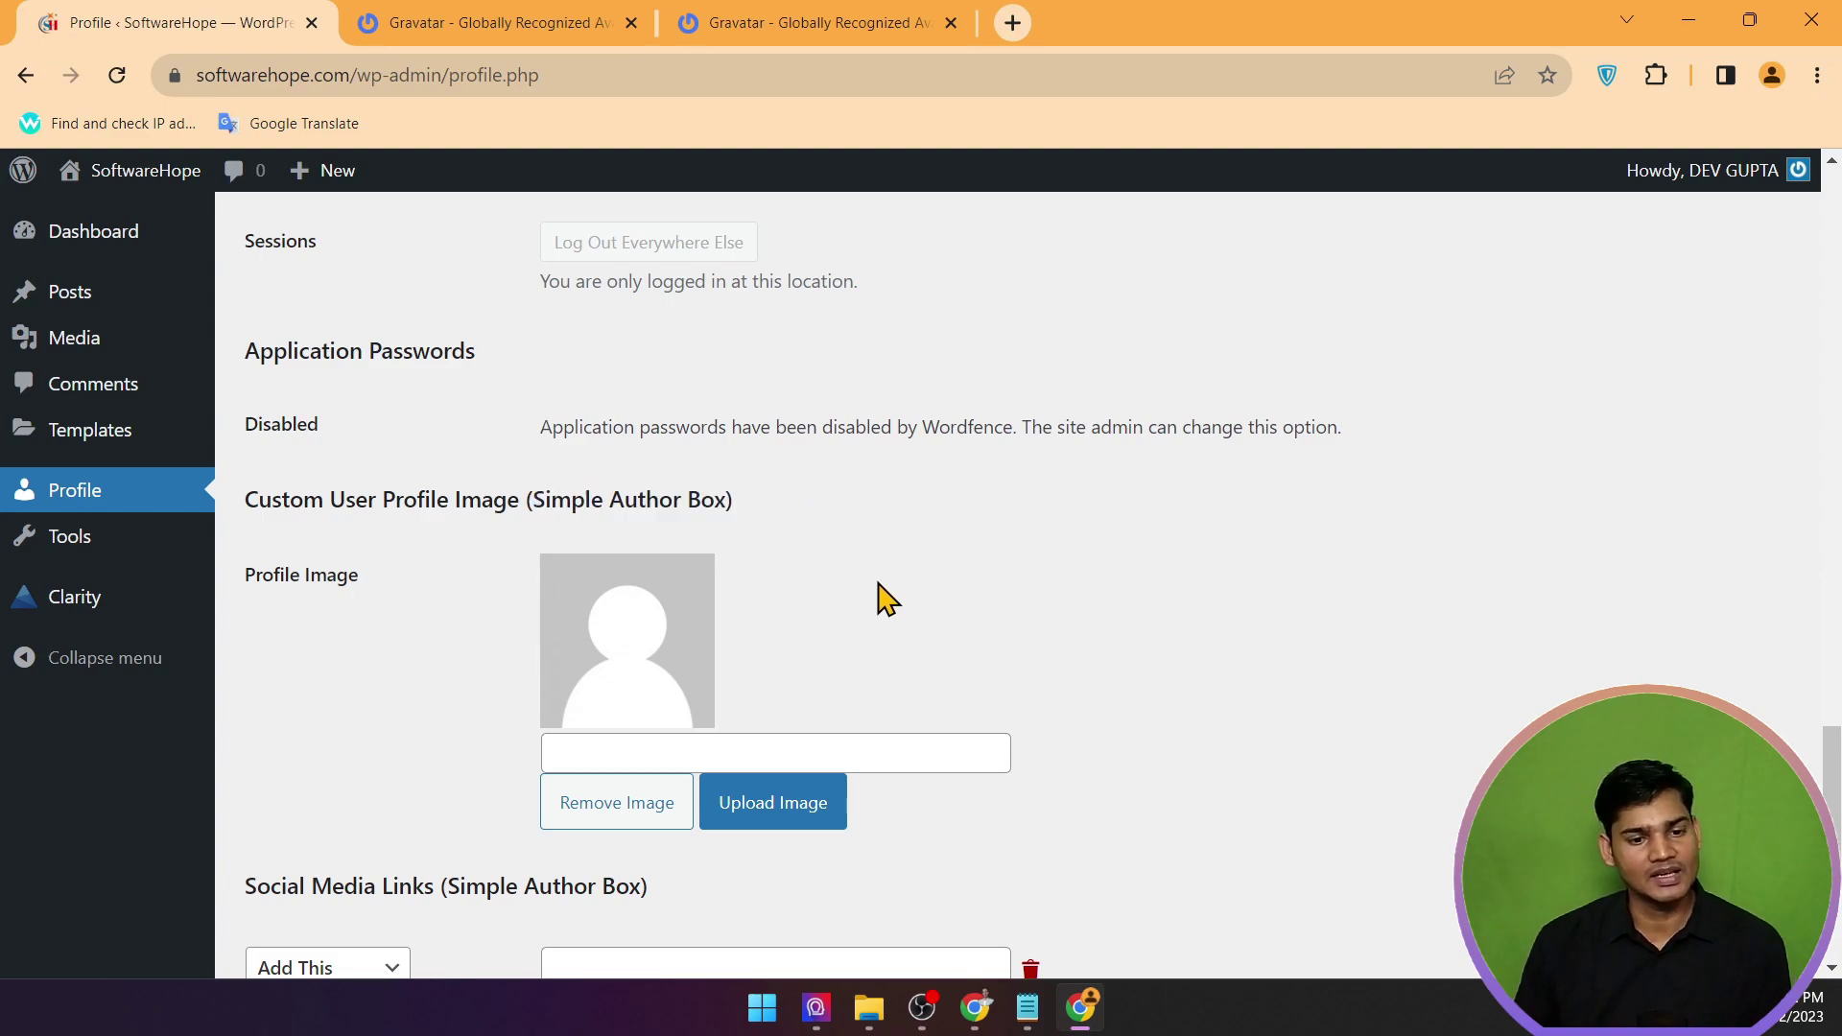
left_click(683, 754)
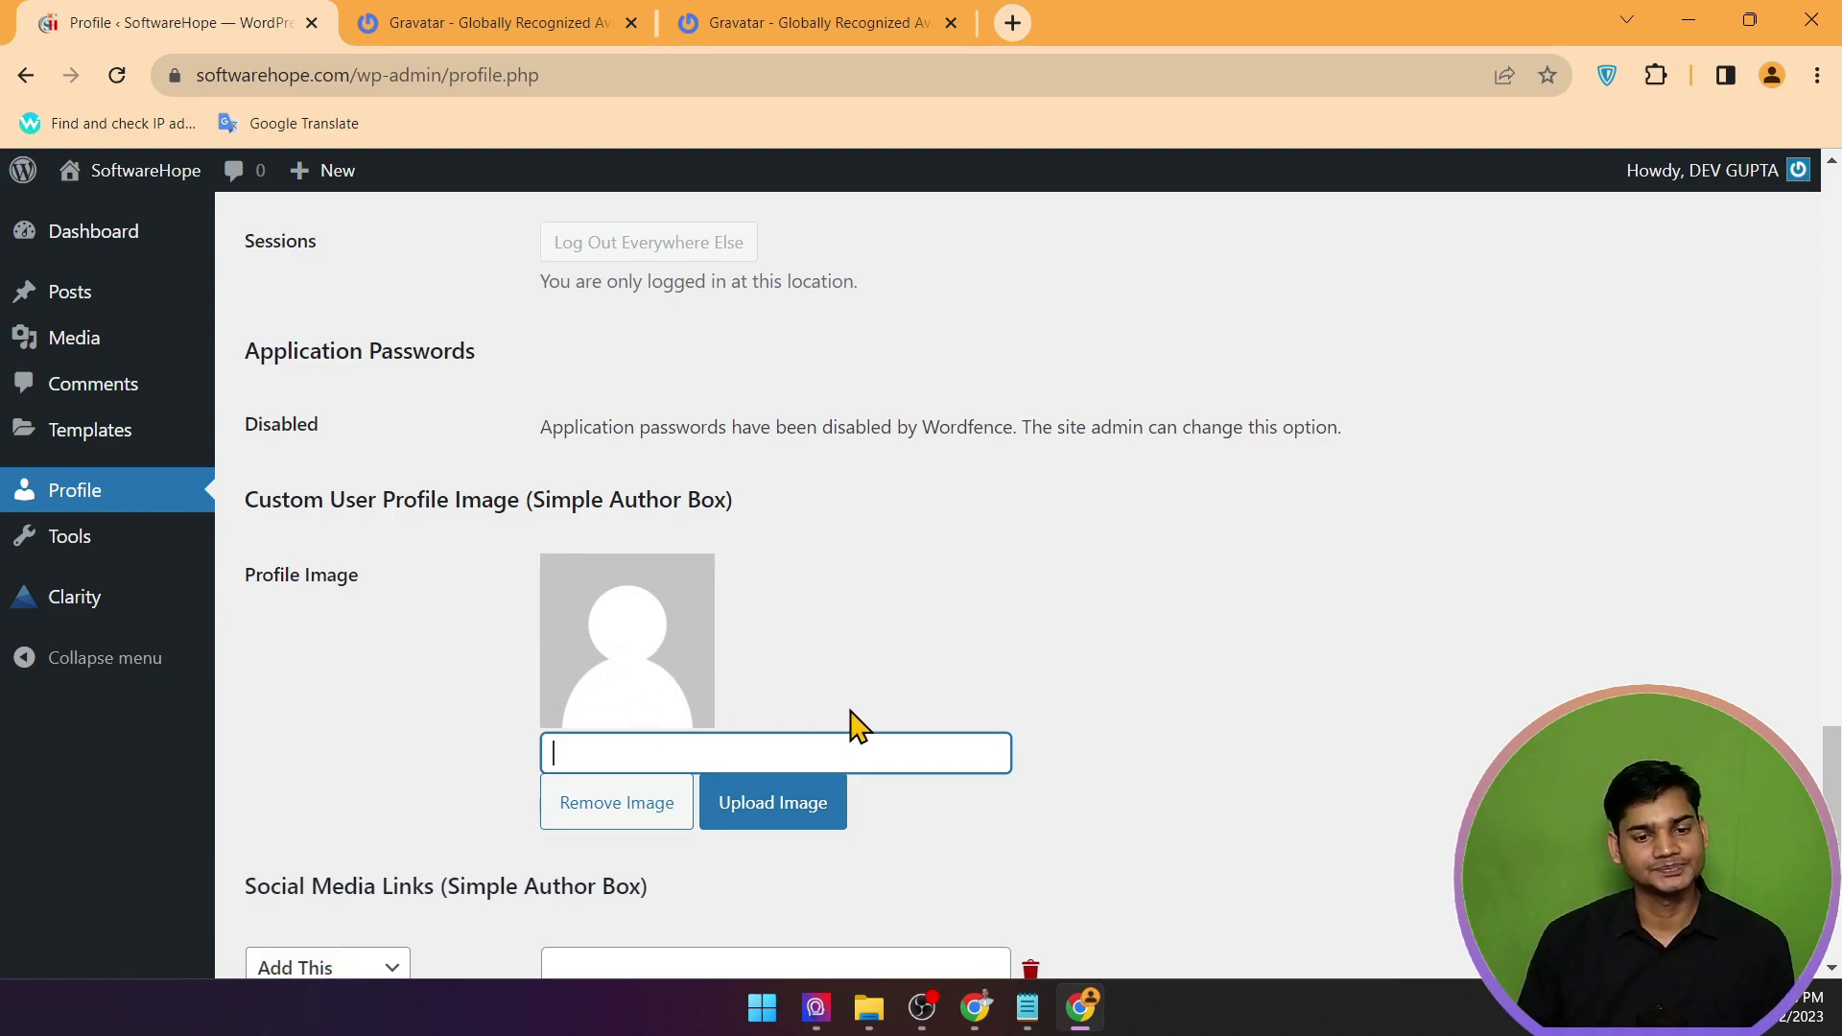
Step: Focus the Additional profile URLs box and bring up the social platforms list
scroll(769, 806, "down", 3)
scroll(782, 782, "up", 12)
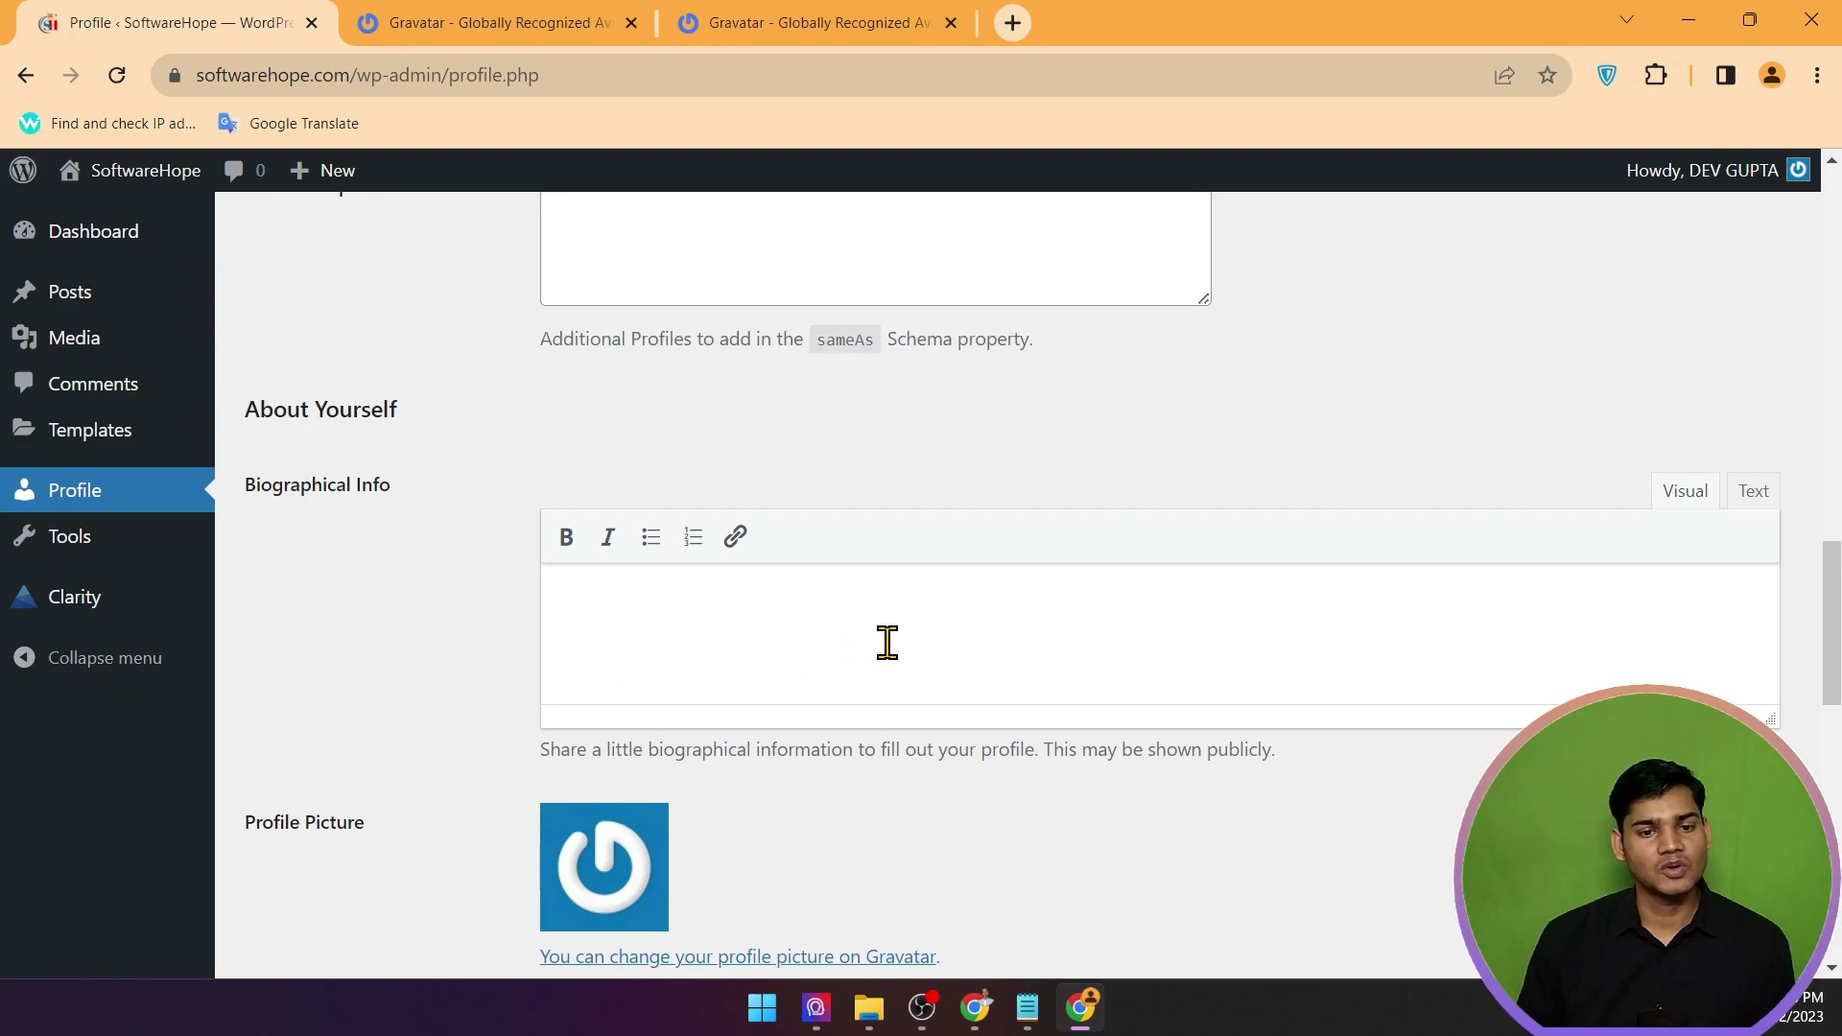
scroll(873, 662, "up", 6)
scroll(866, 746, "down", 3)
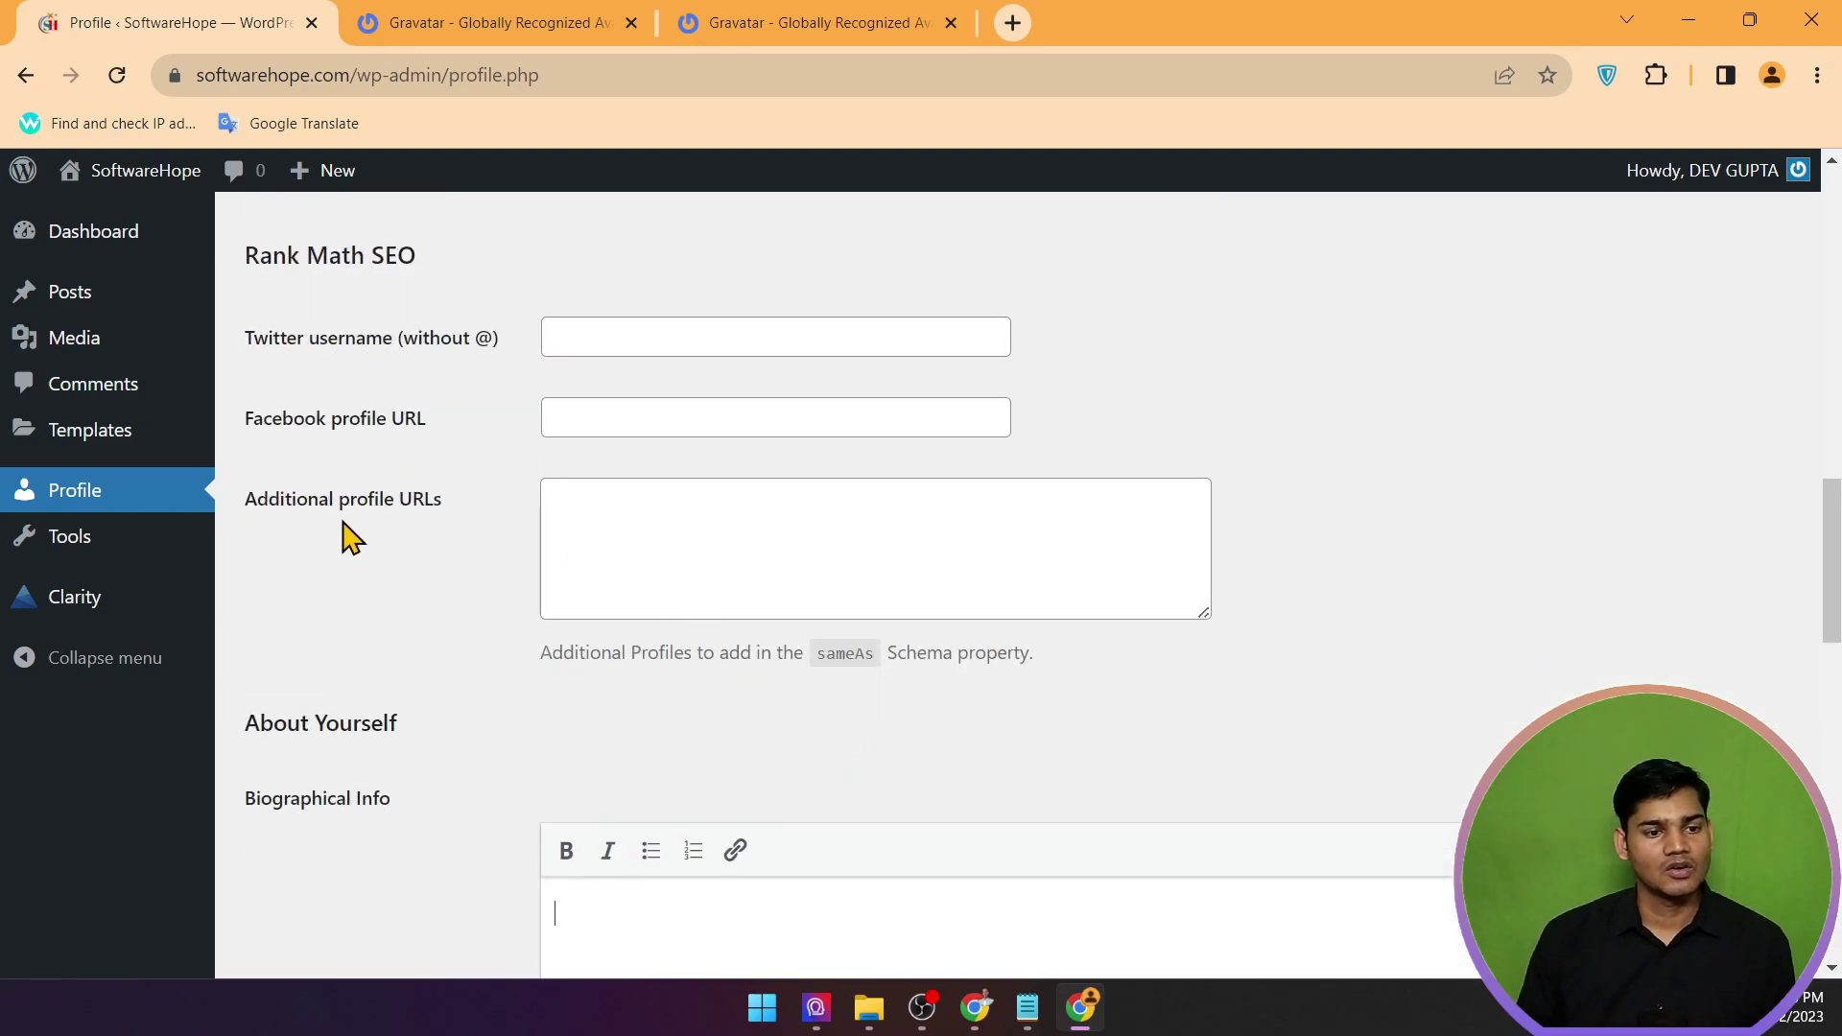
left_click(805, 509)
scroll(748, 566, "up", 3)
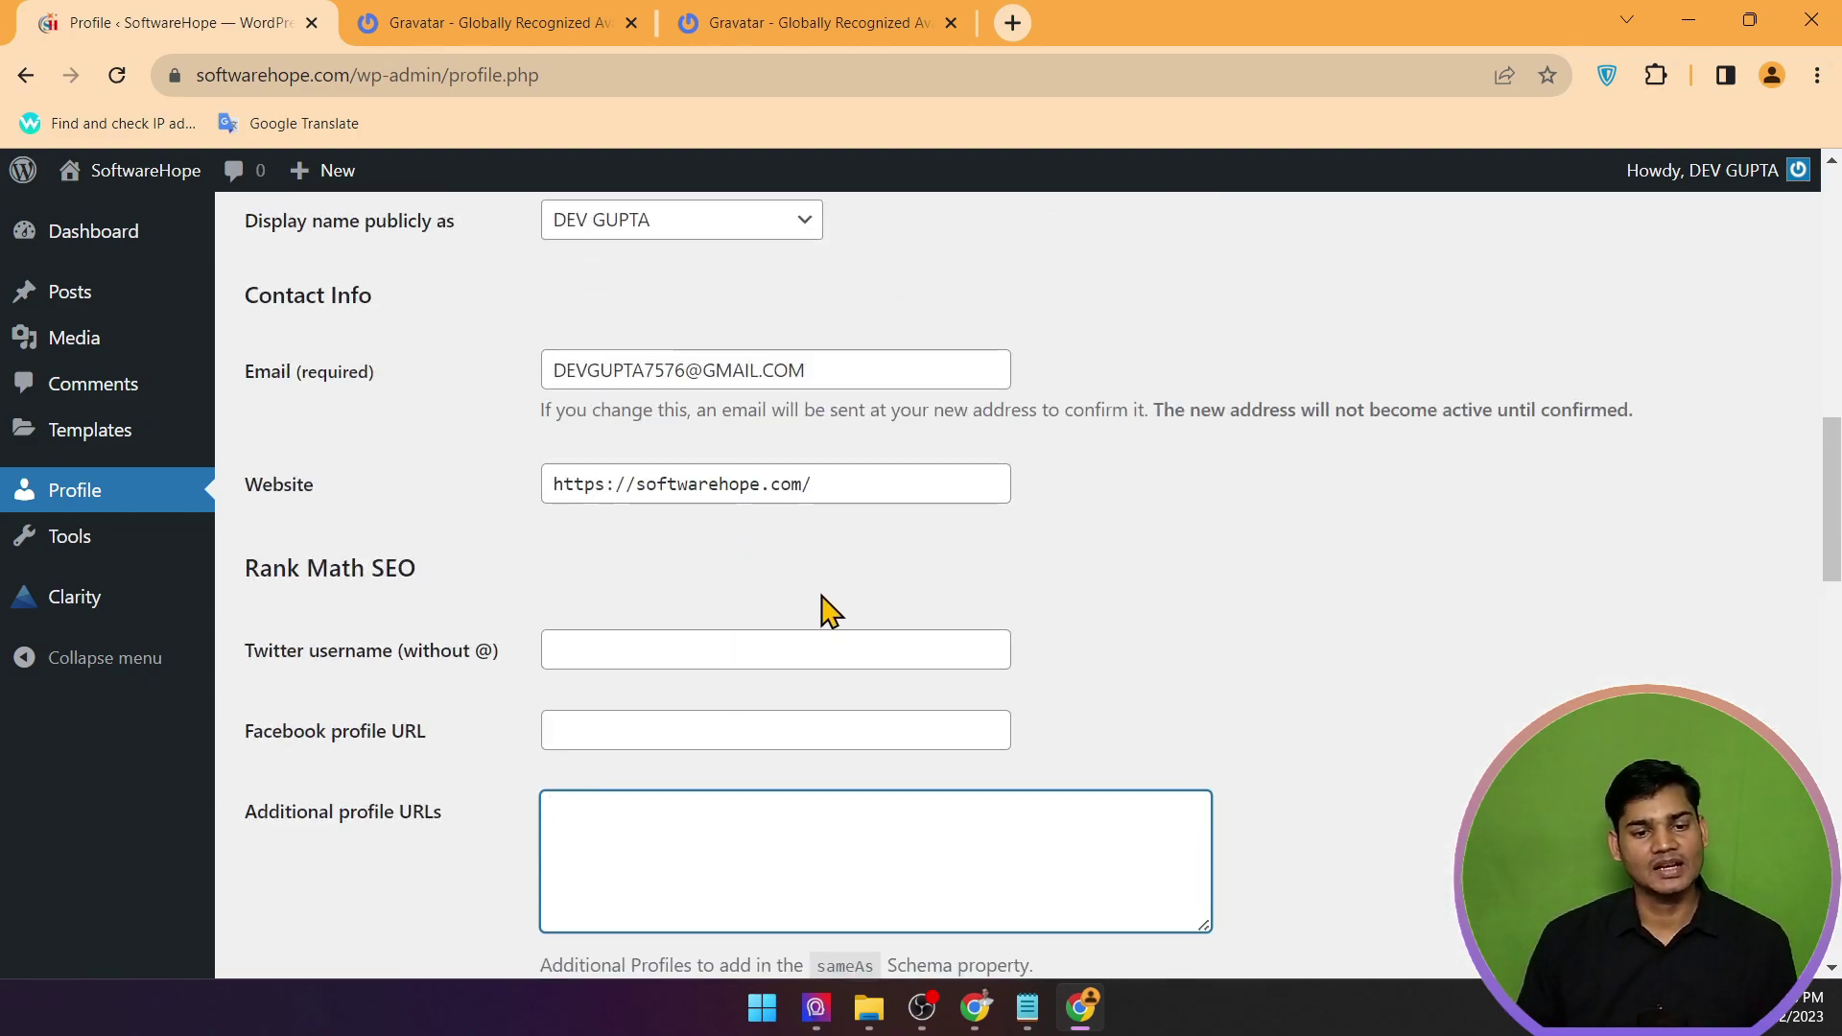
scroll(830, 611, "down", 12)
scroll(937, 711, "up", 3)
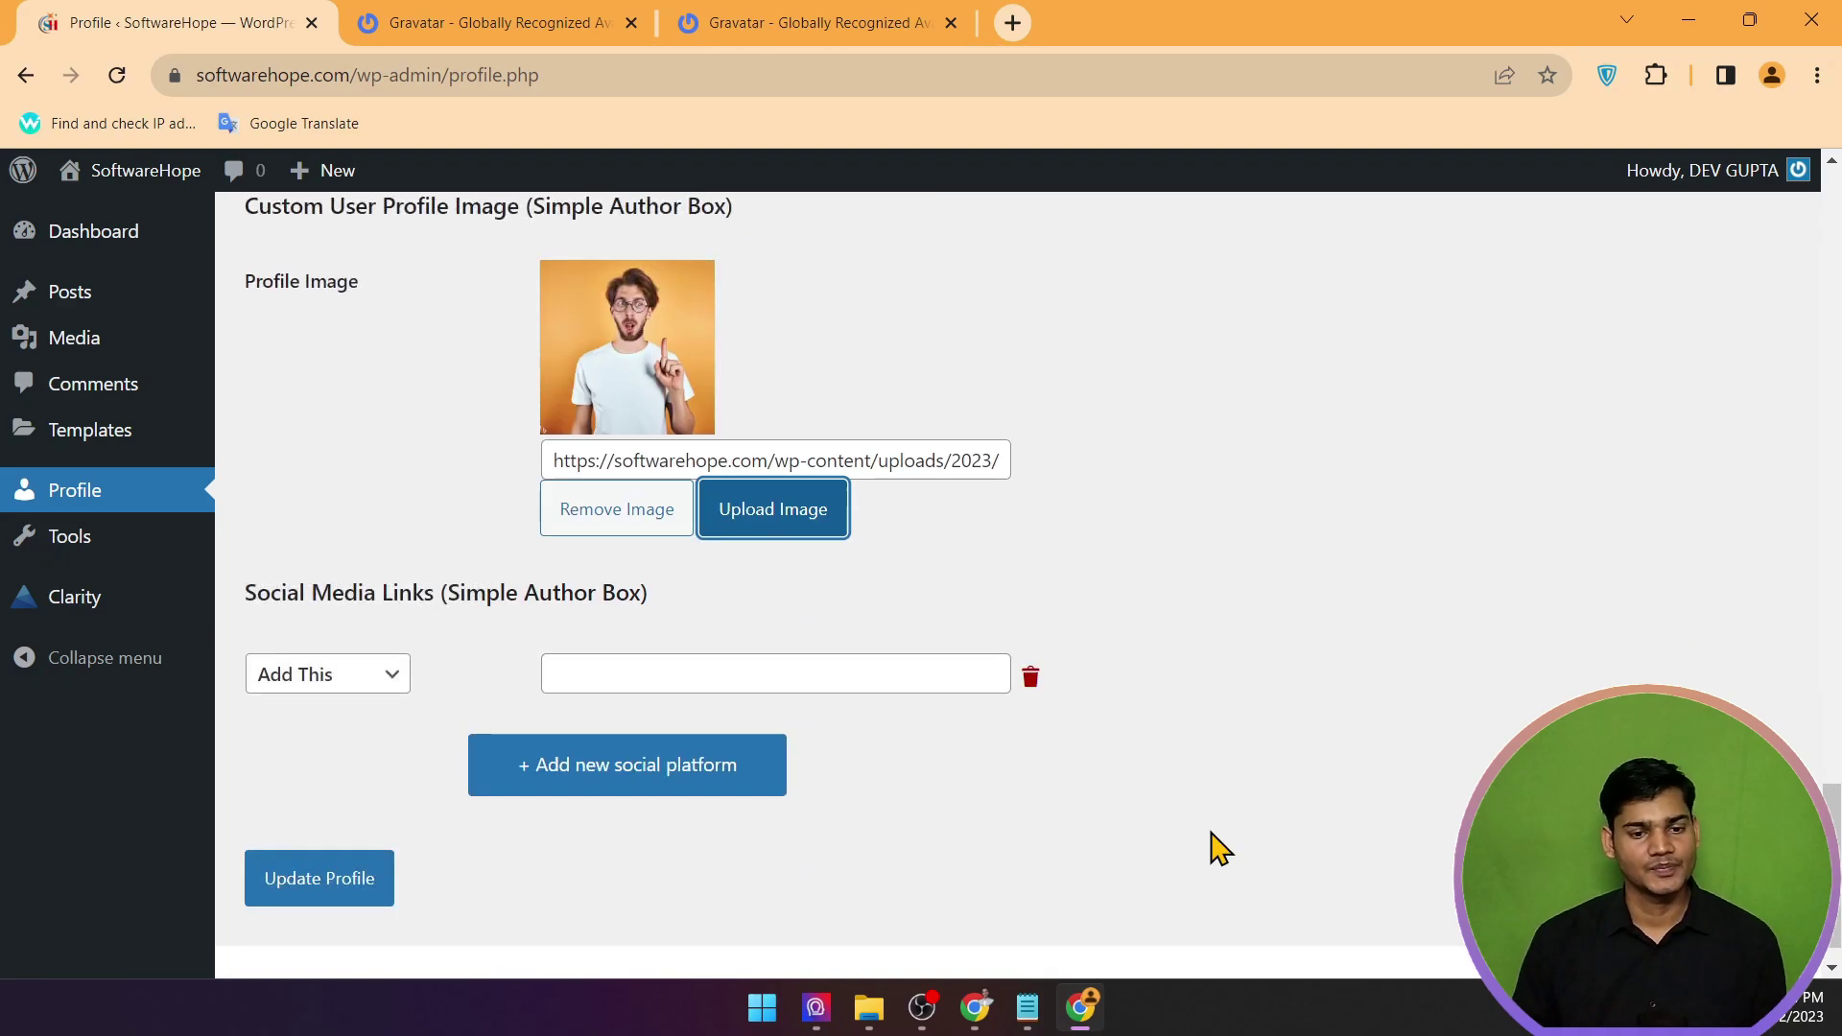
scroll(1213, 847, "down", 1)
left_click(384, 628)
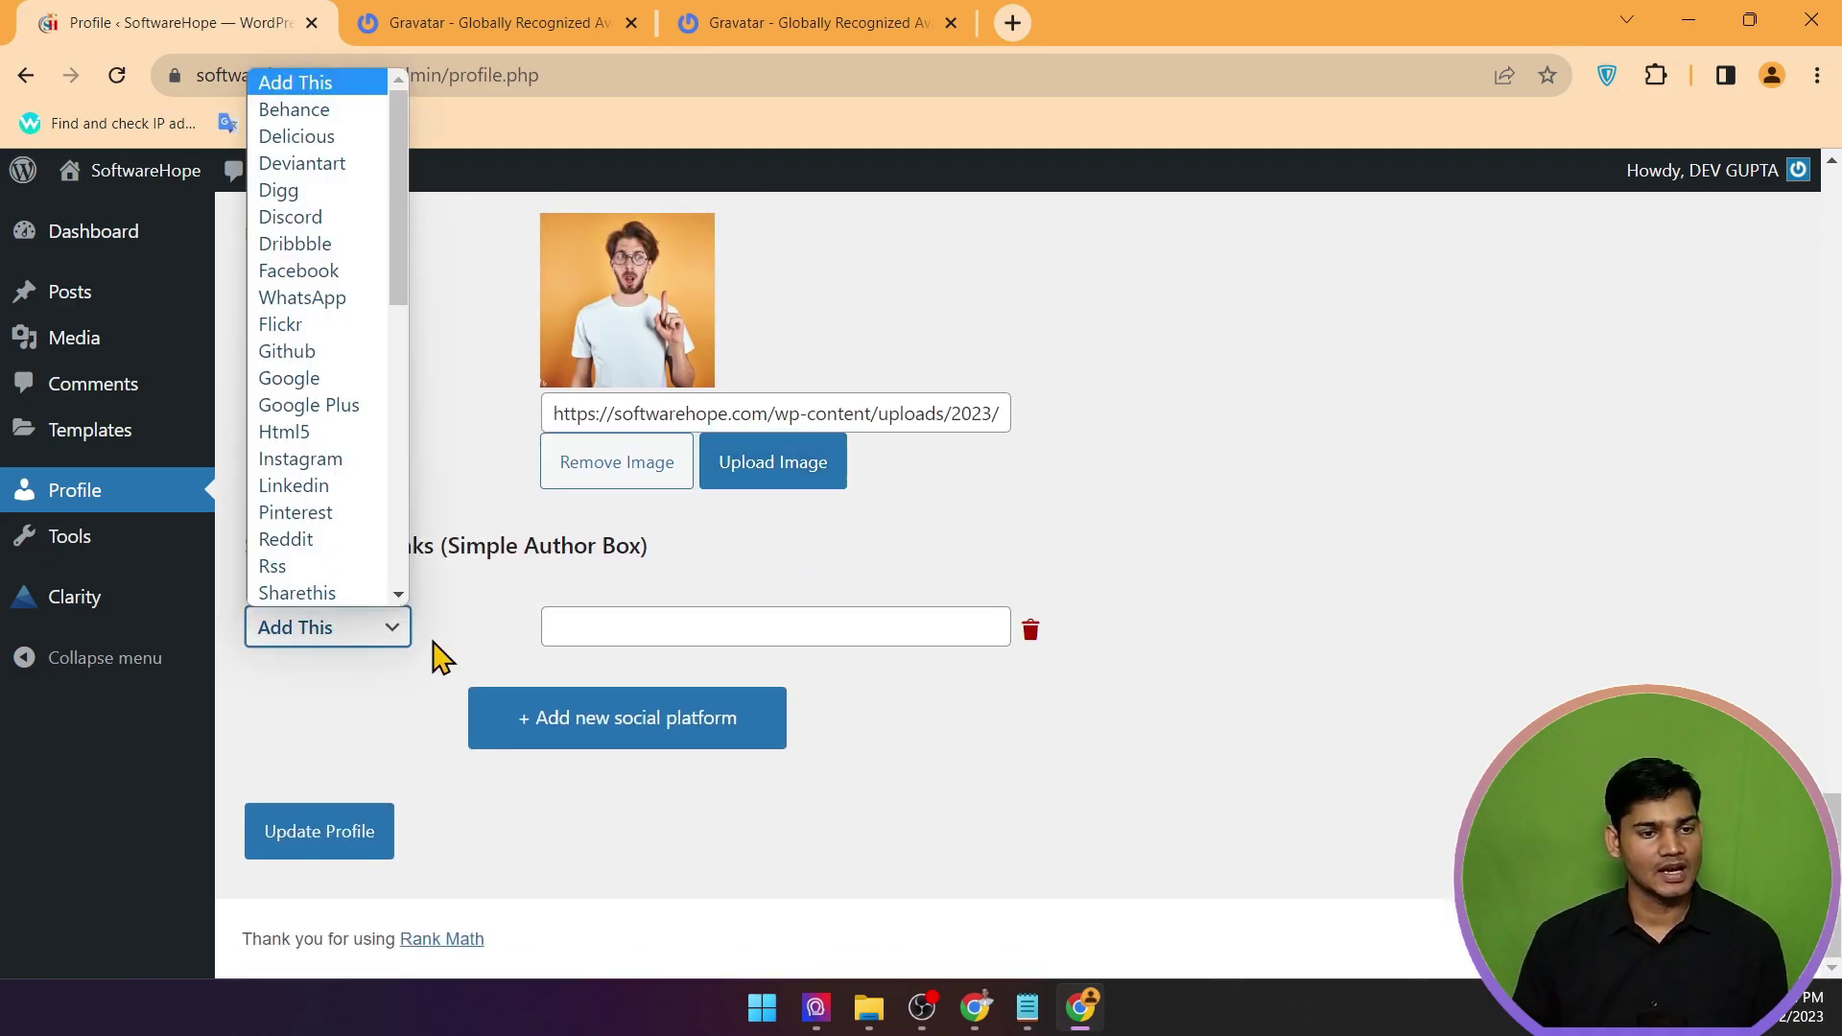
left_click(331, 271)
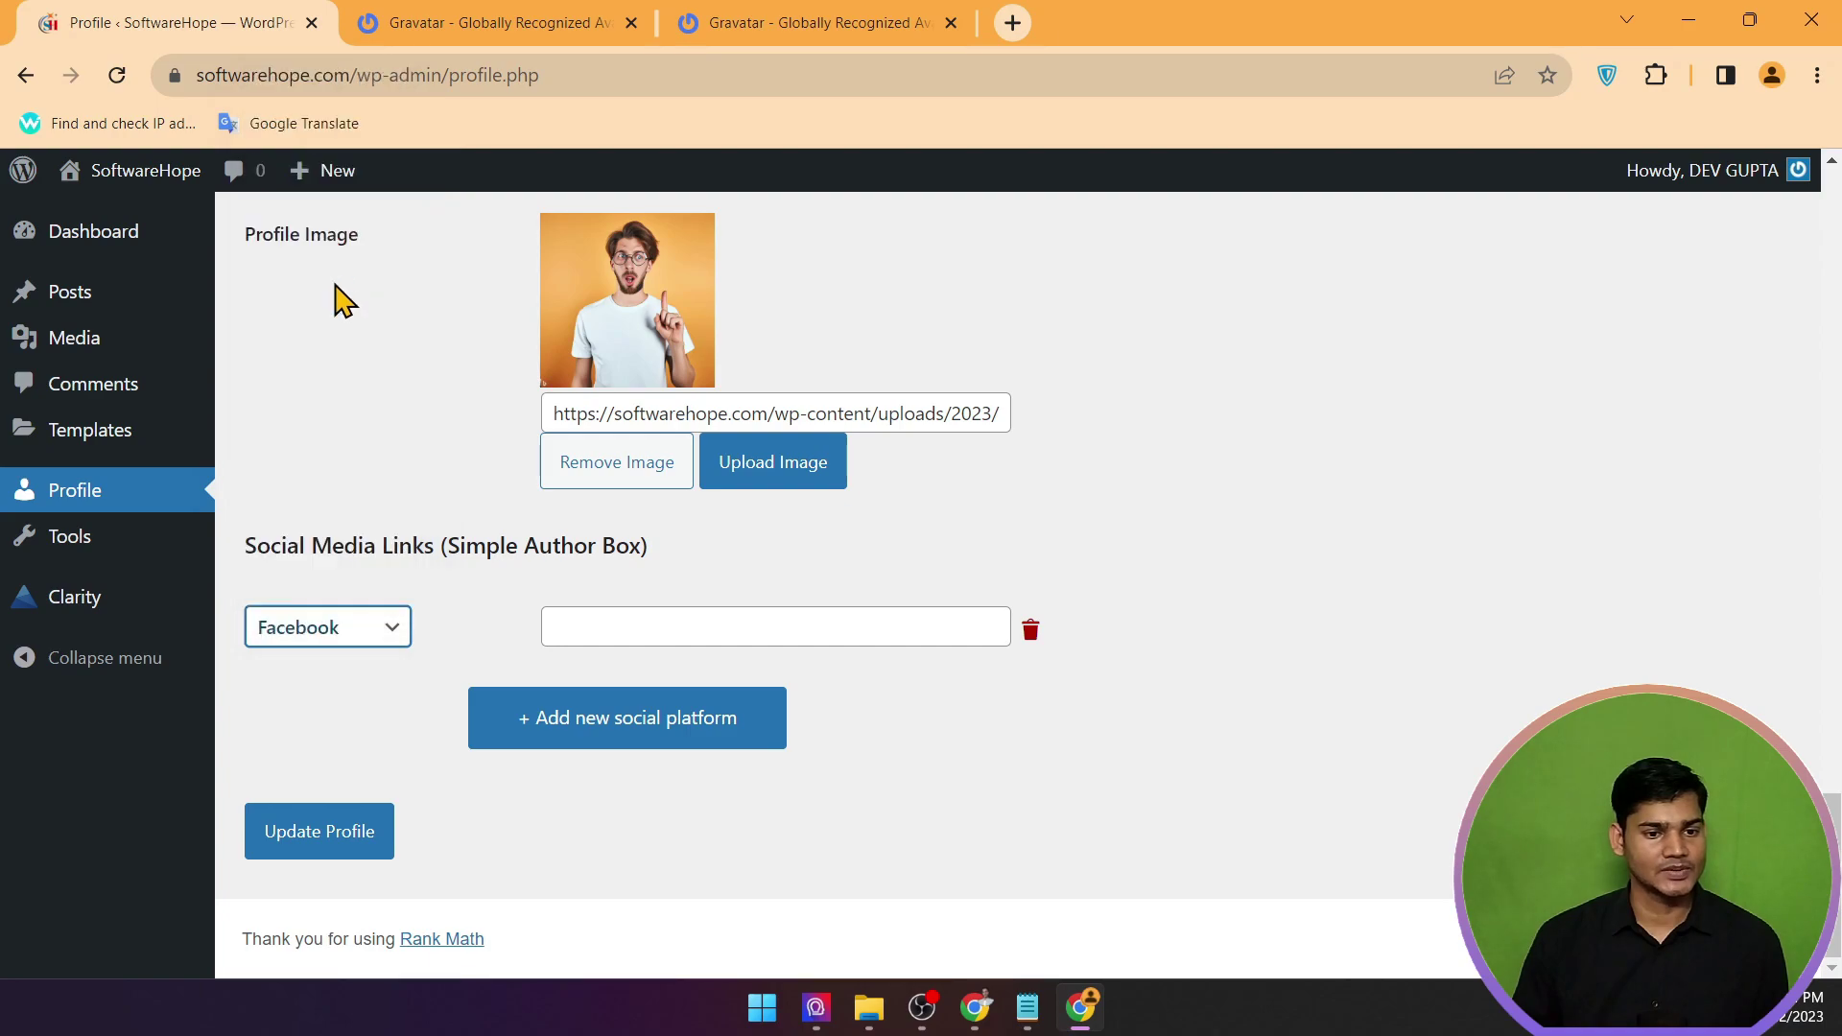
left_click(649, 635)
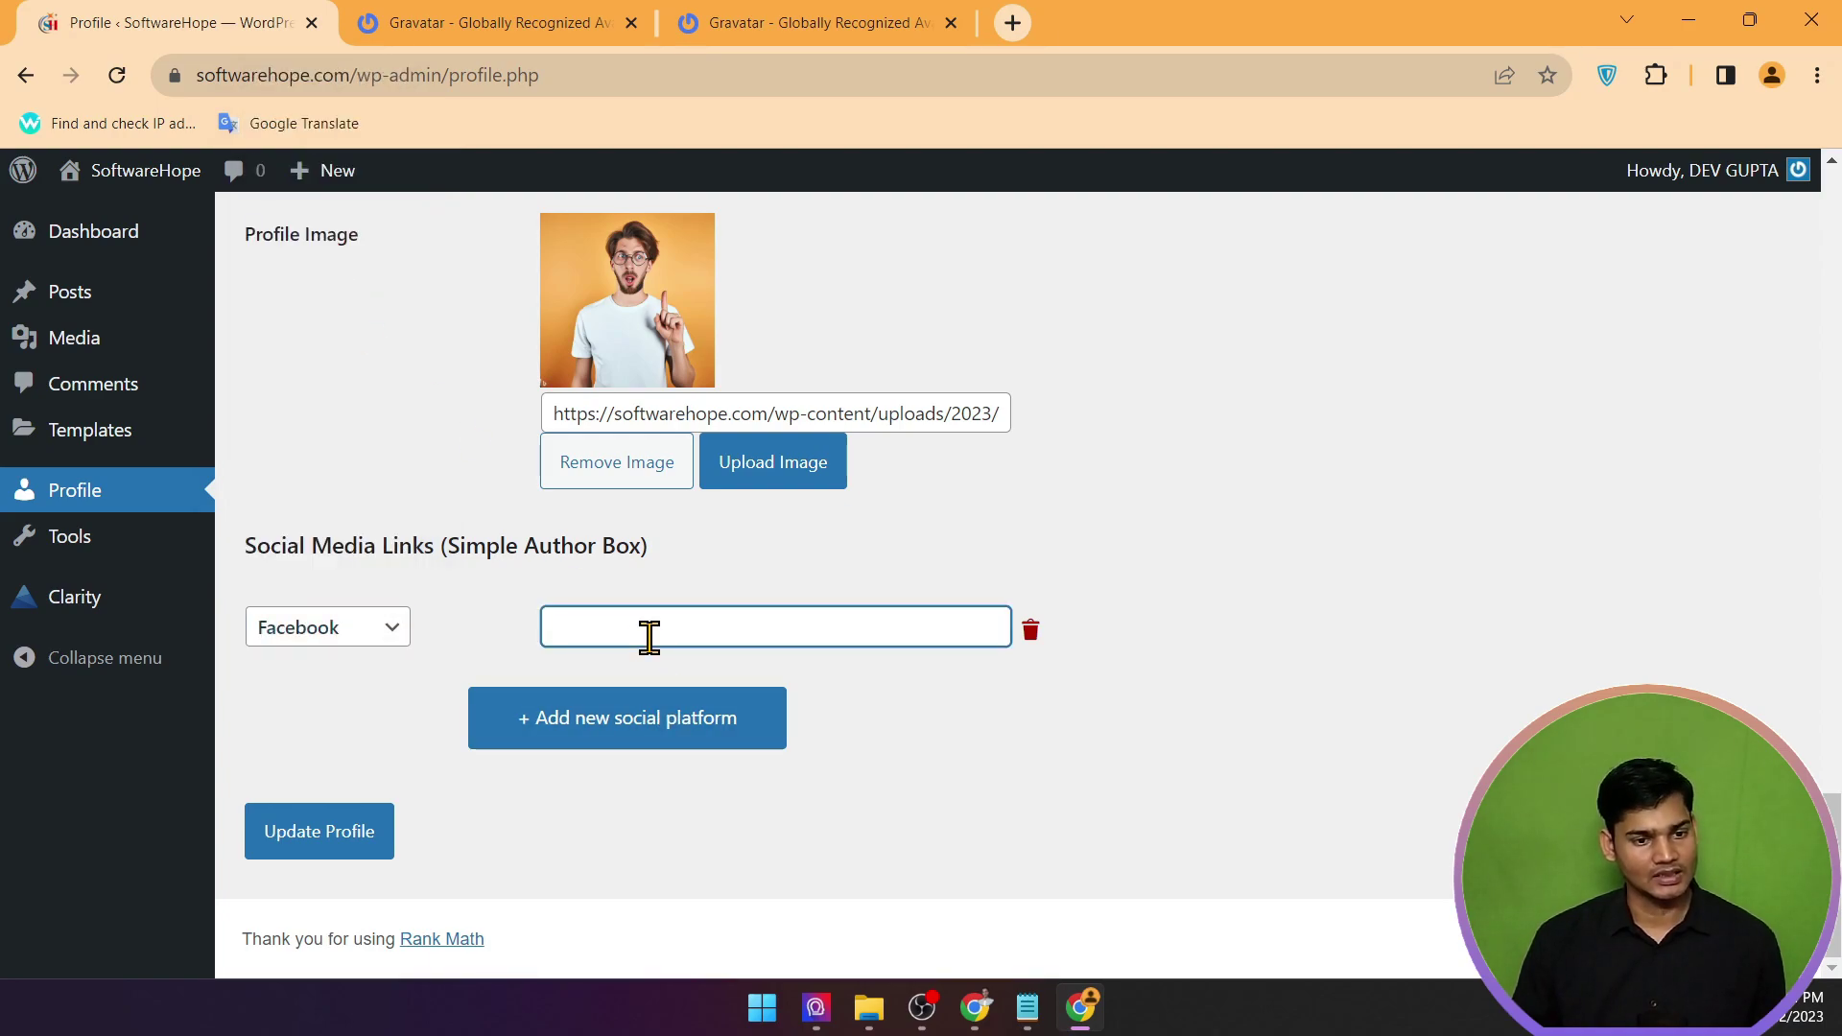
type("https://softwarehope.com/wp-admin/")
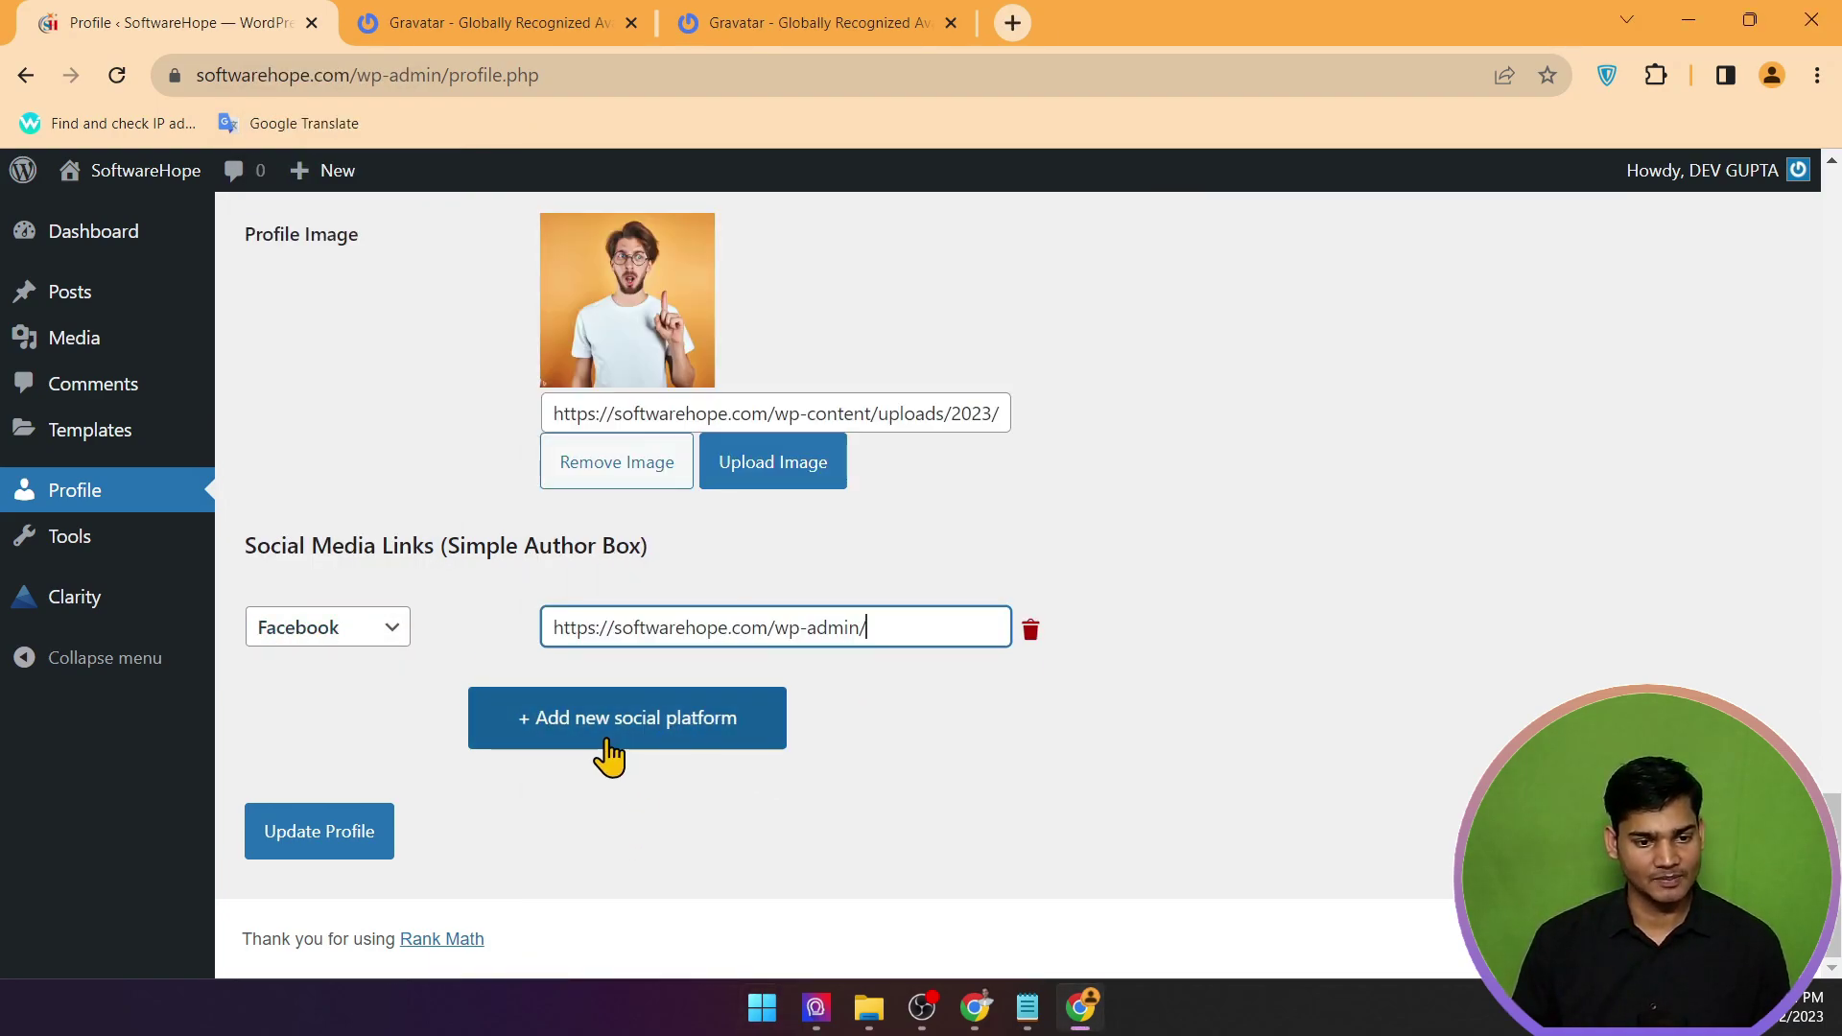
Step: Add a second social platform row, leaving its platform unselected
left_click(609, 753)
left_click(388, 721)
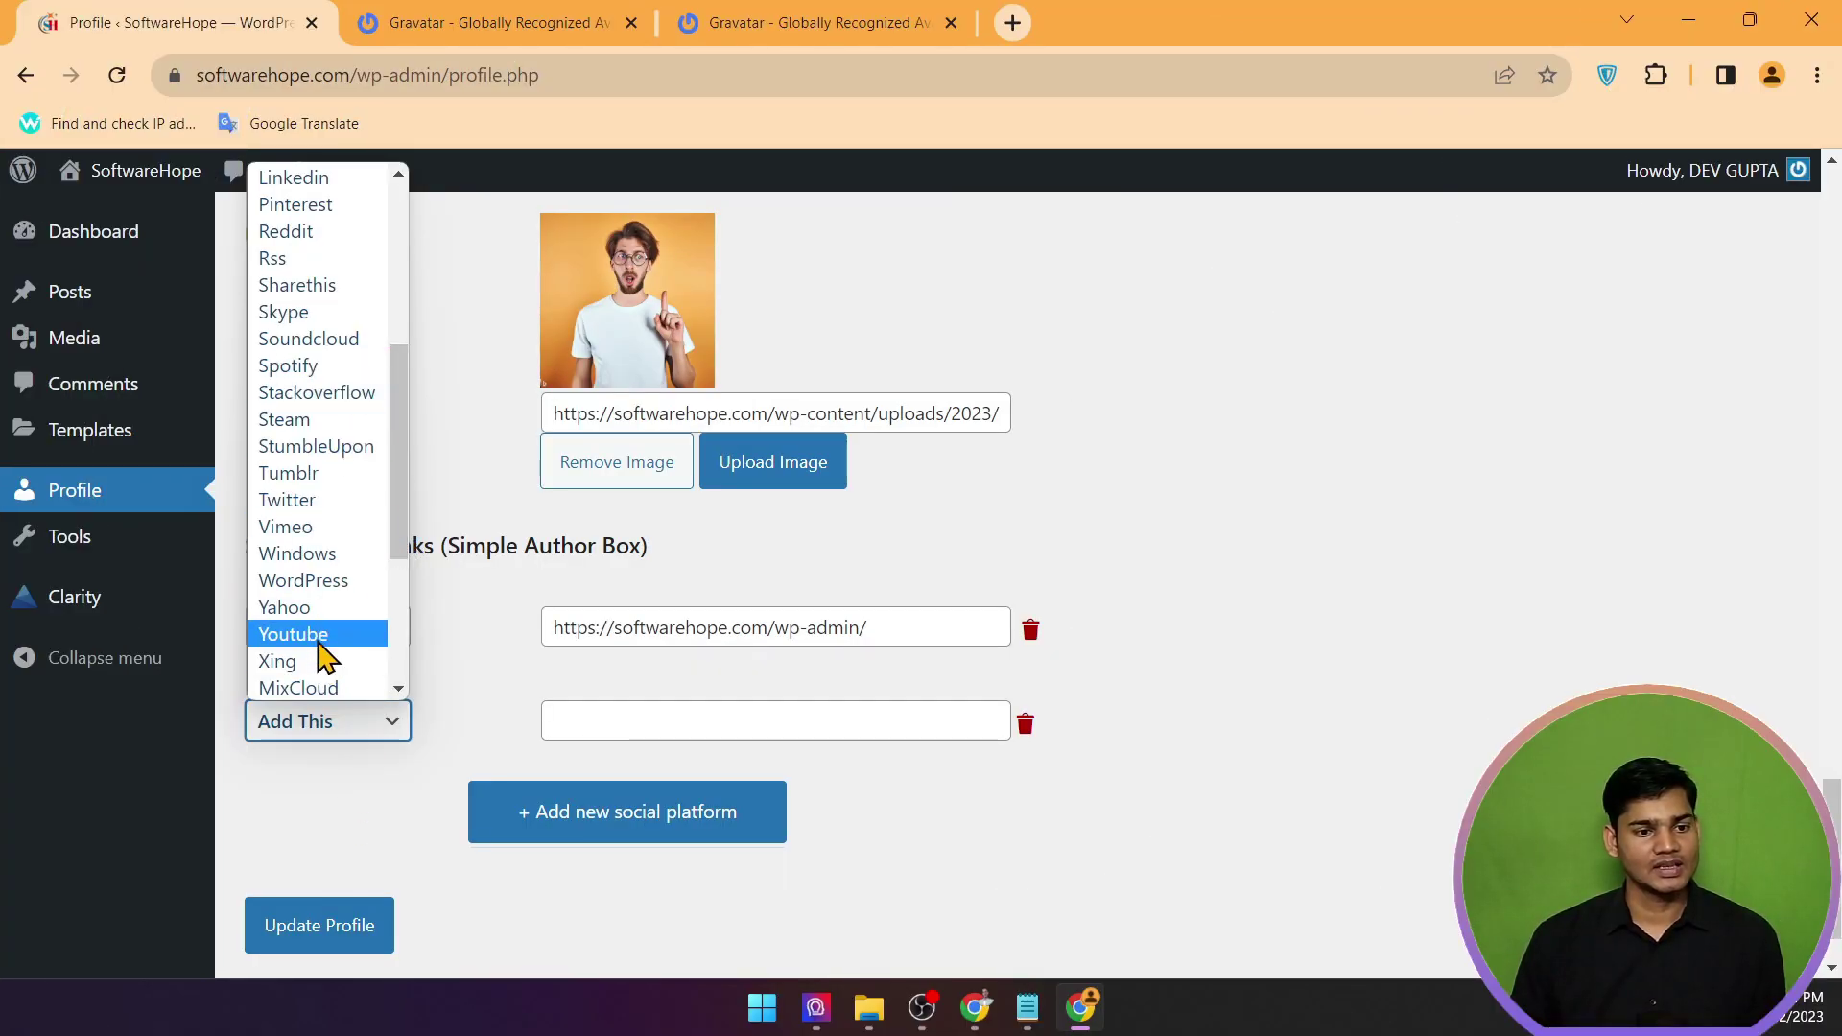
left_click(1132, 856)
scroll(769, 816, "down", 1)
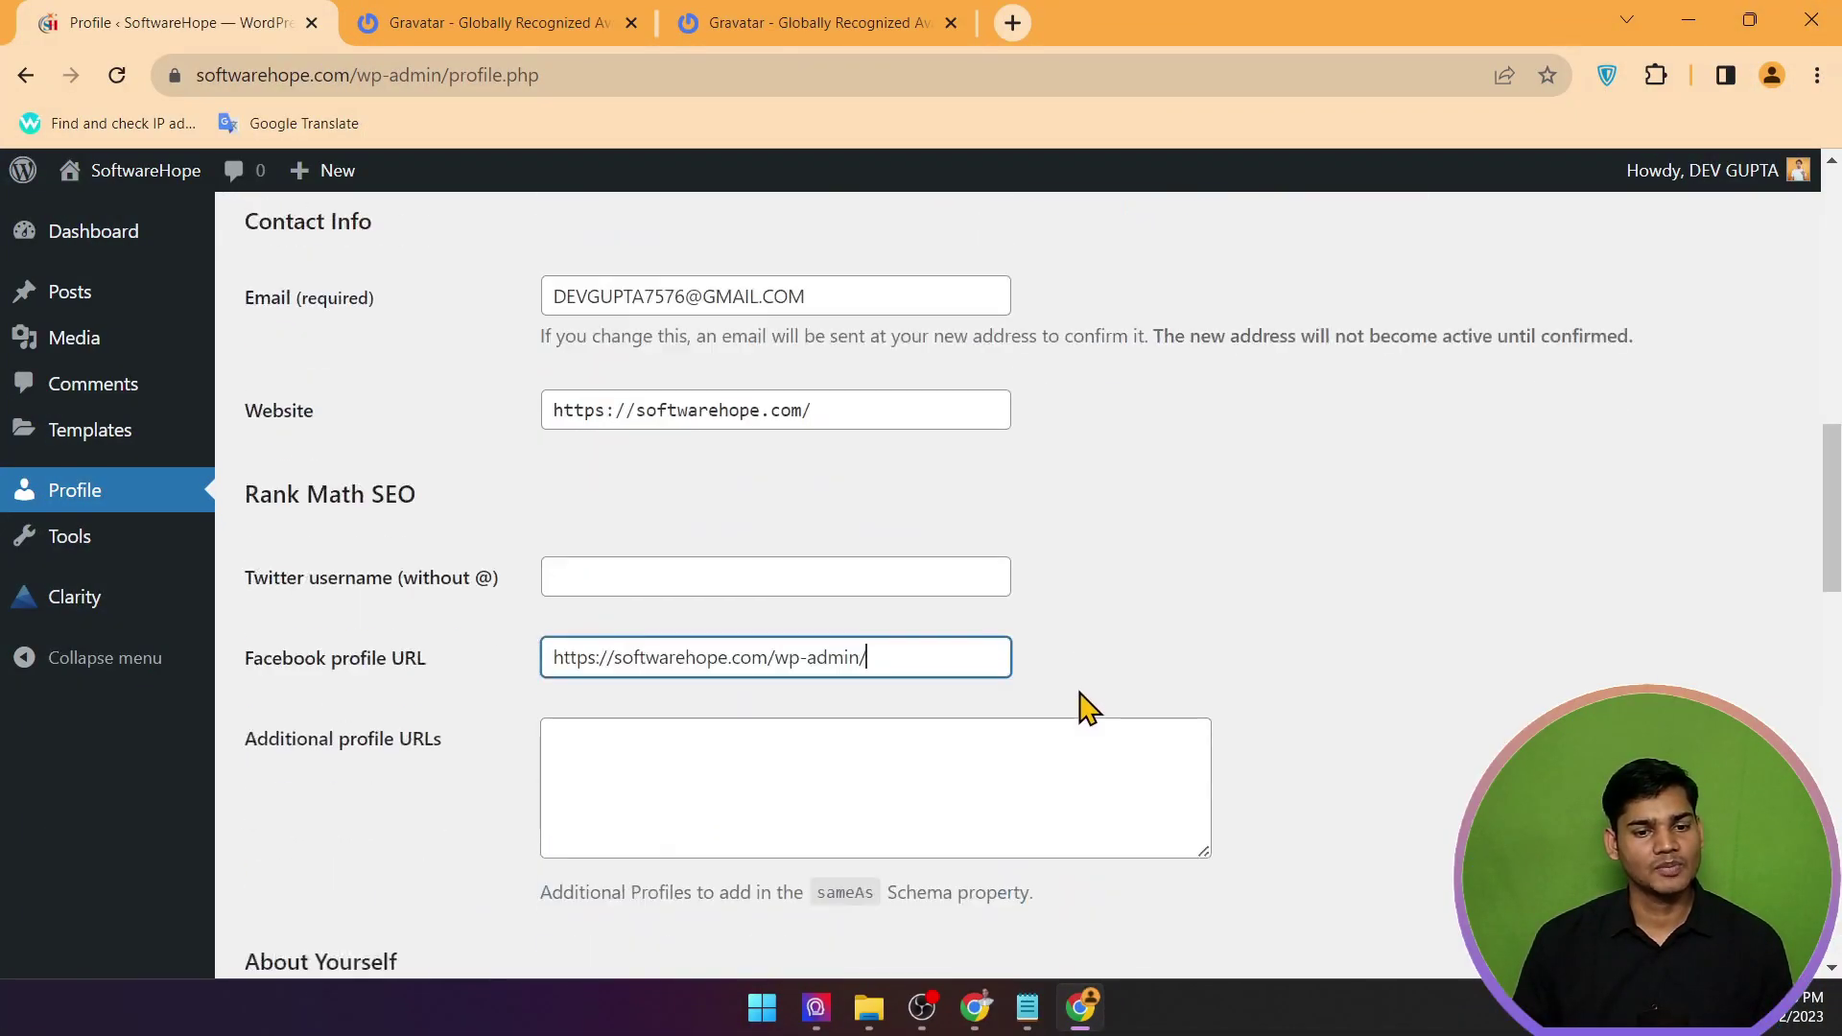
scroll(1132, 719, "down", 10)
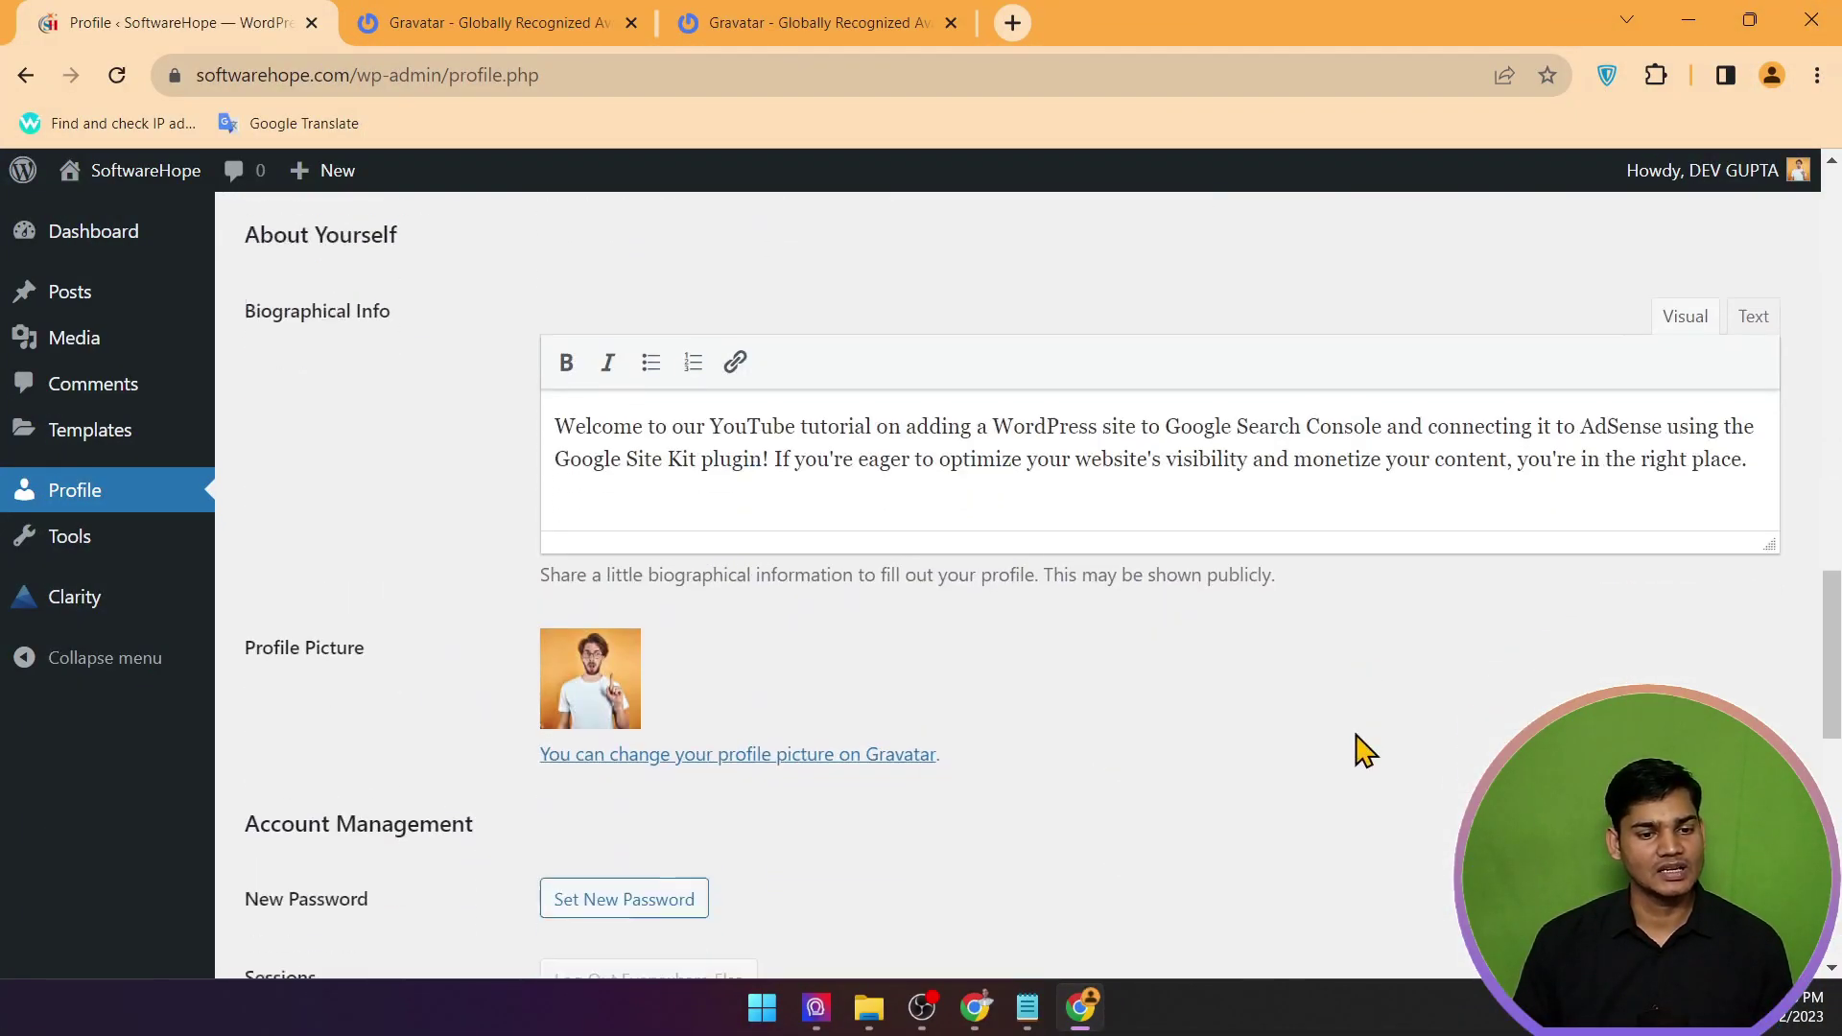
scroll(1365, 751, "up", 2)
scroll(1365, 751, "up", 1)
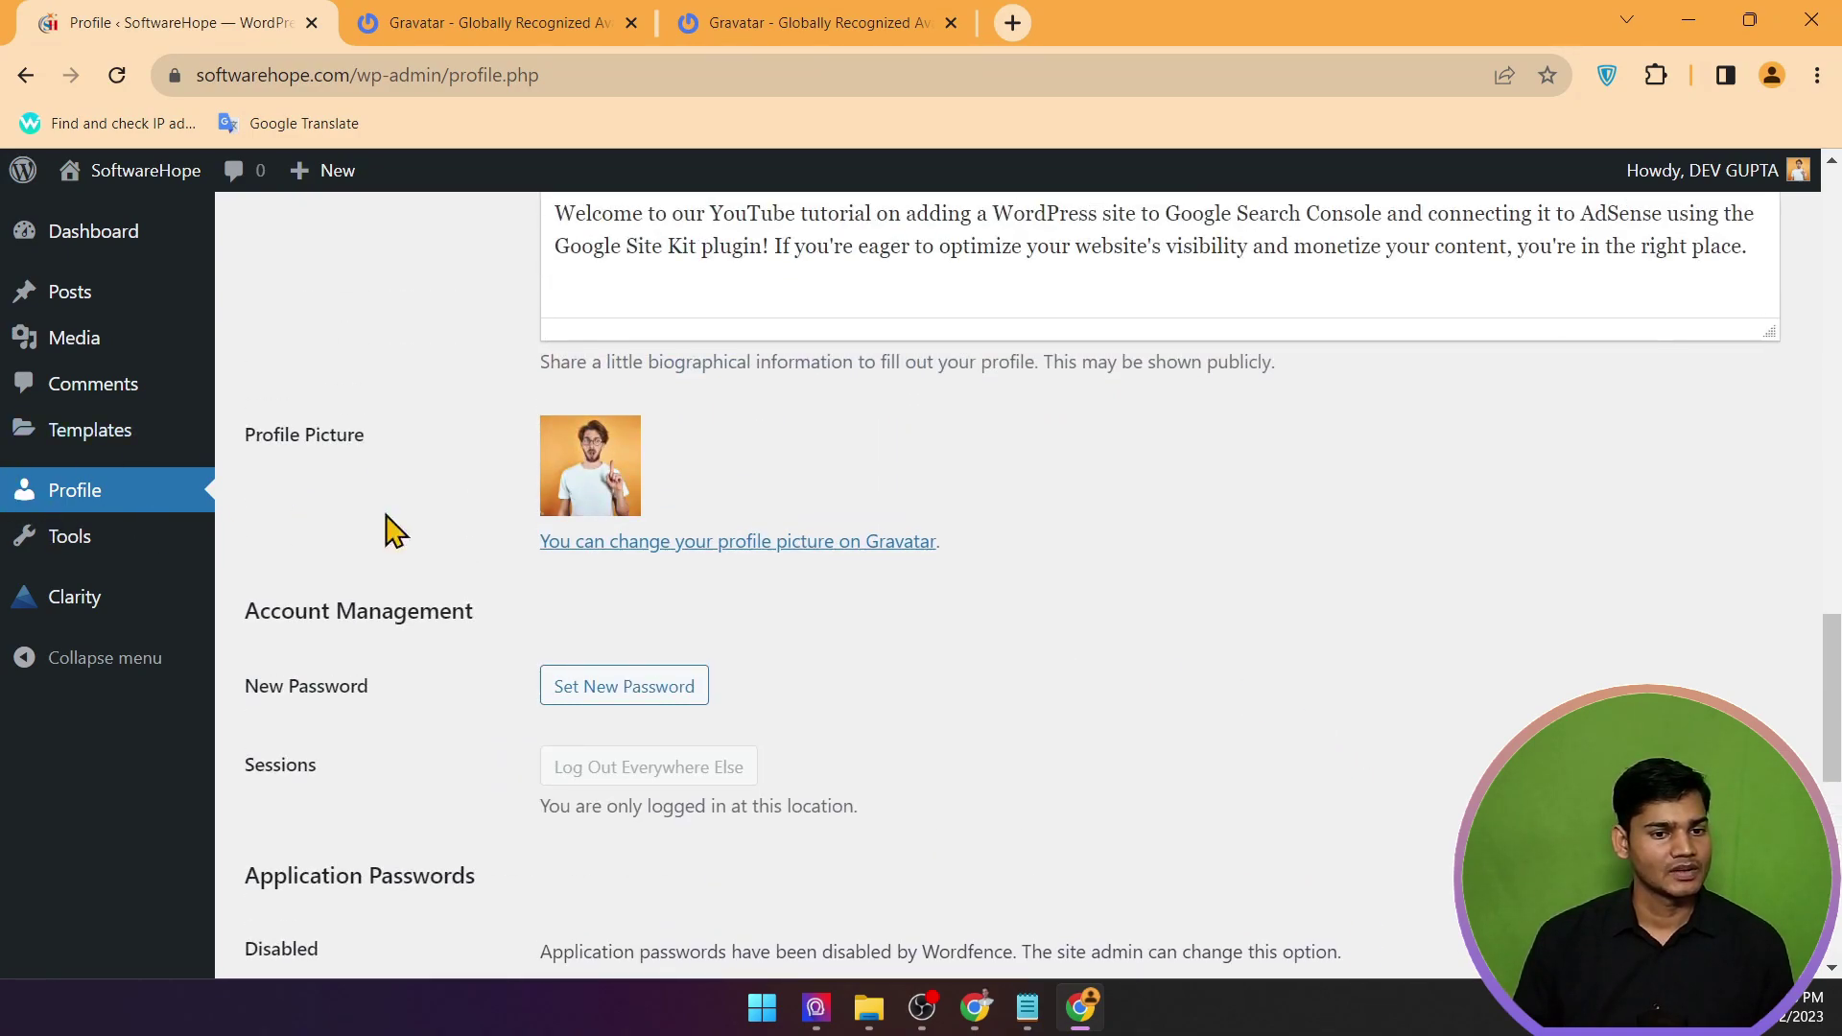
mouse_move(88, 313)
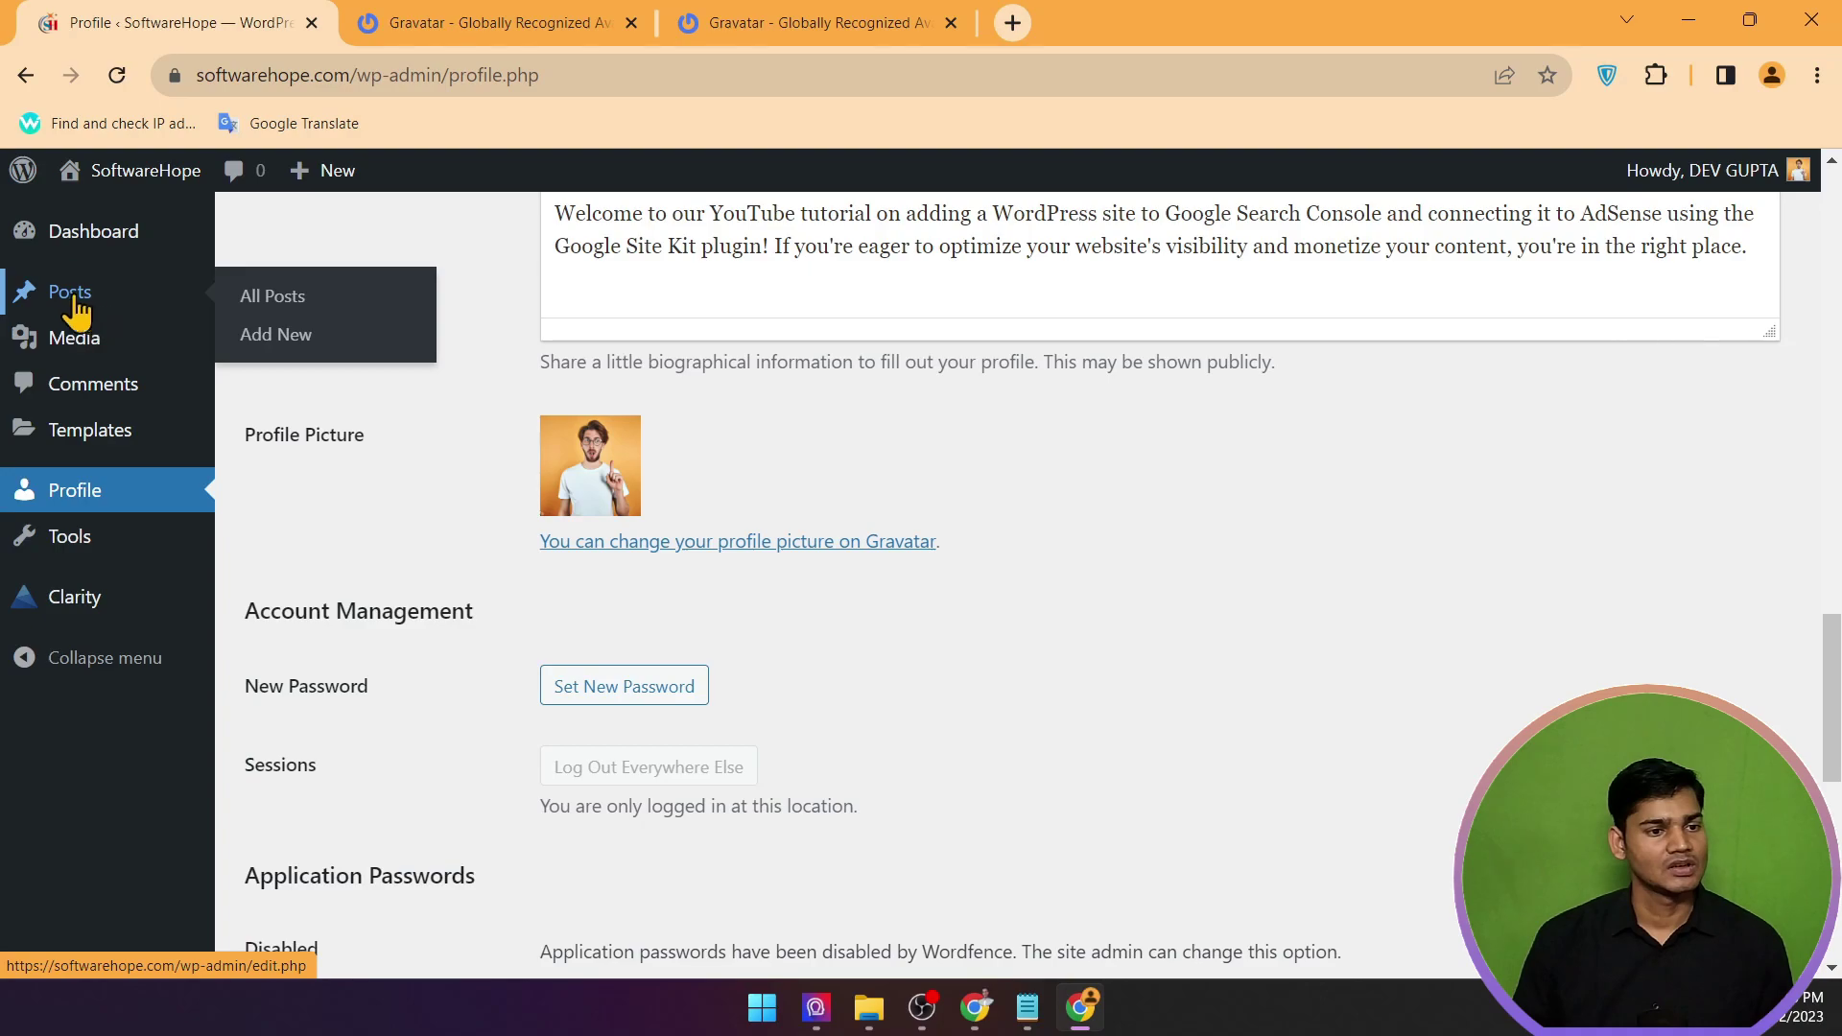
Step: Browse the All Posts list of 68 posts and bring up link options for the newest post's View link
left_click(64, 297)
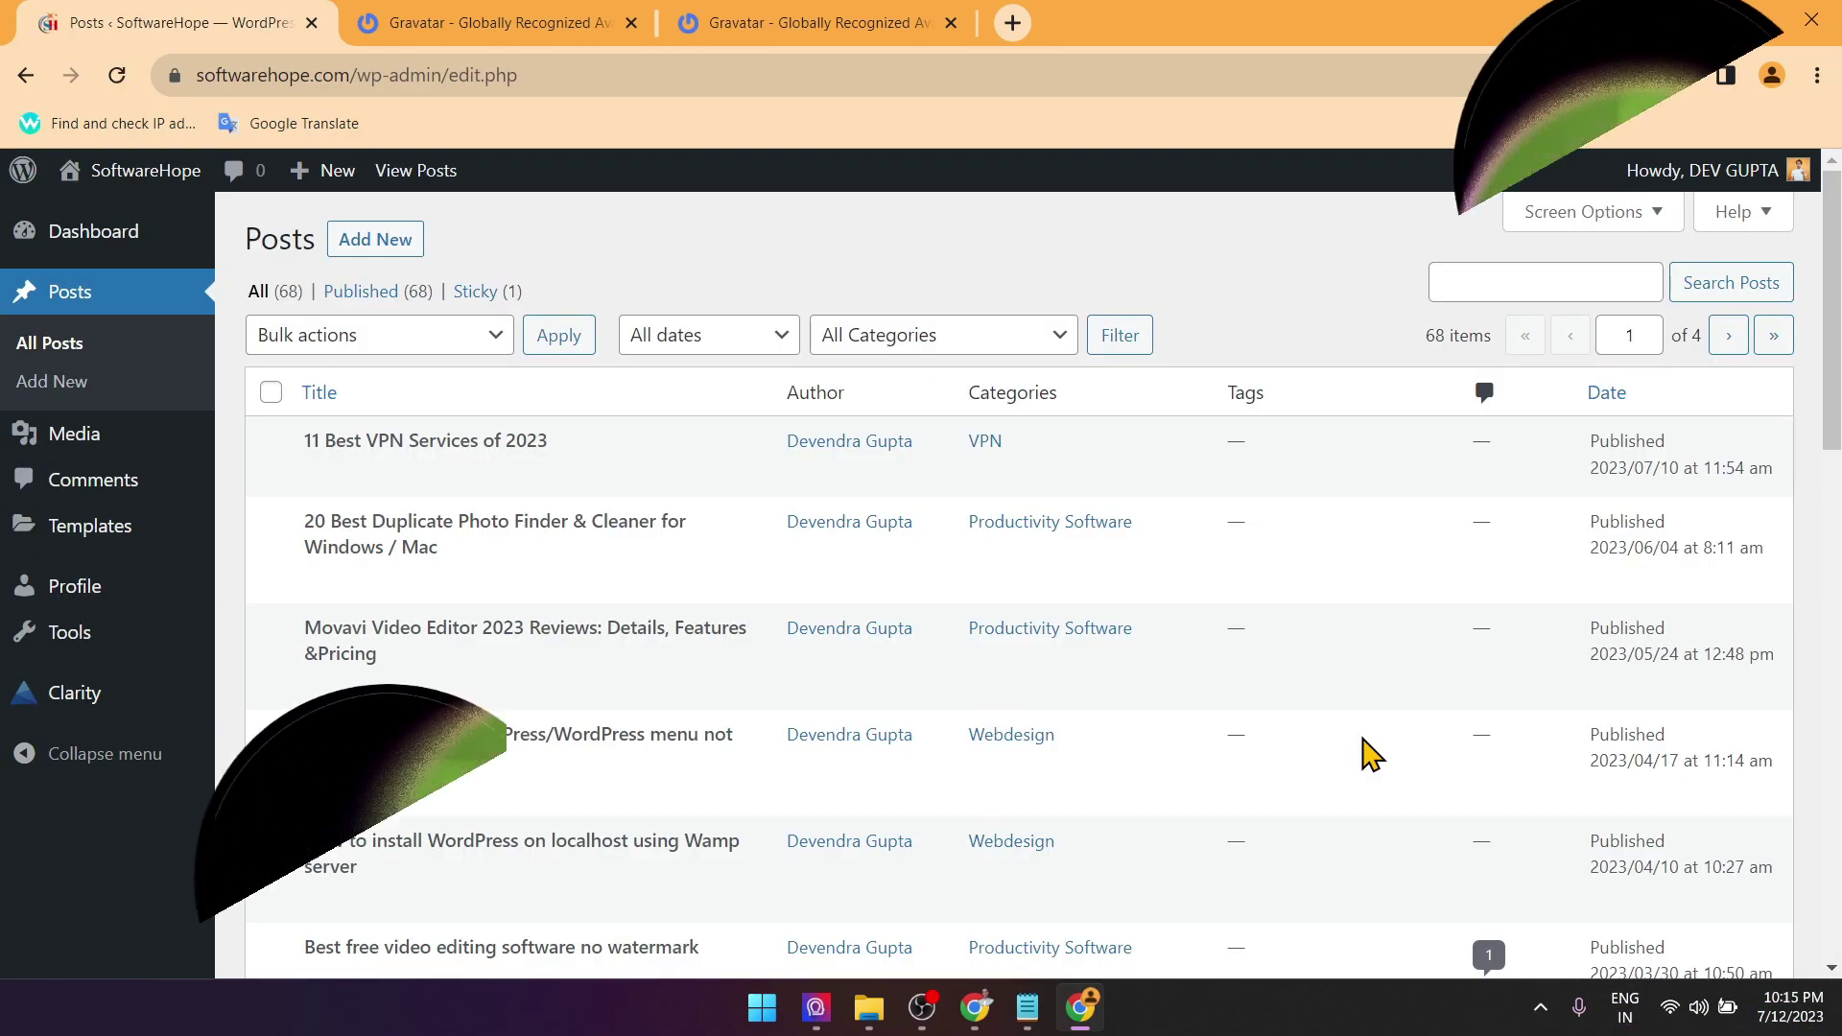
scroll(534, 448, "down", 15)
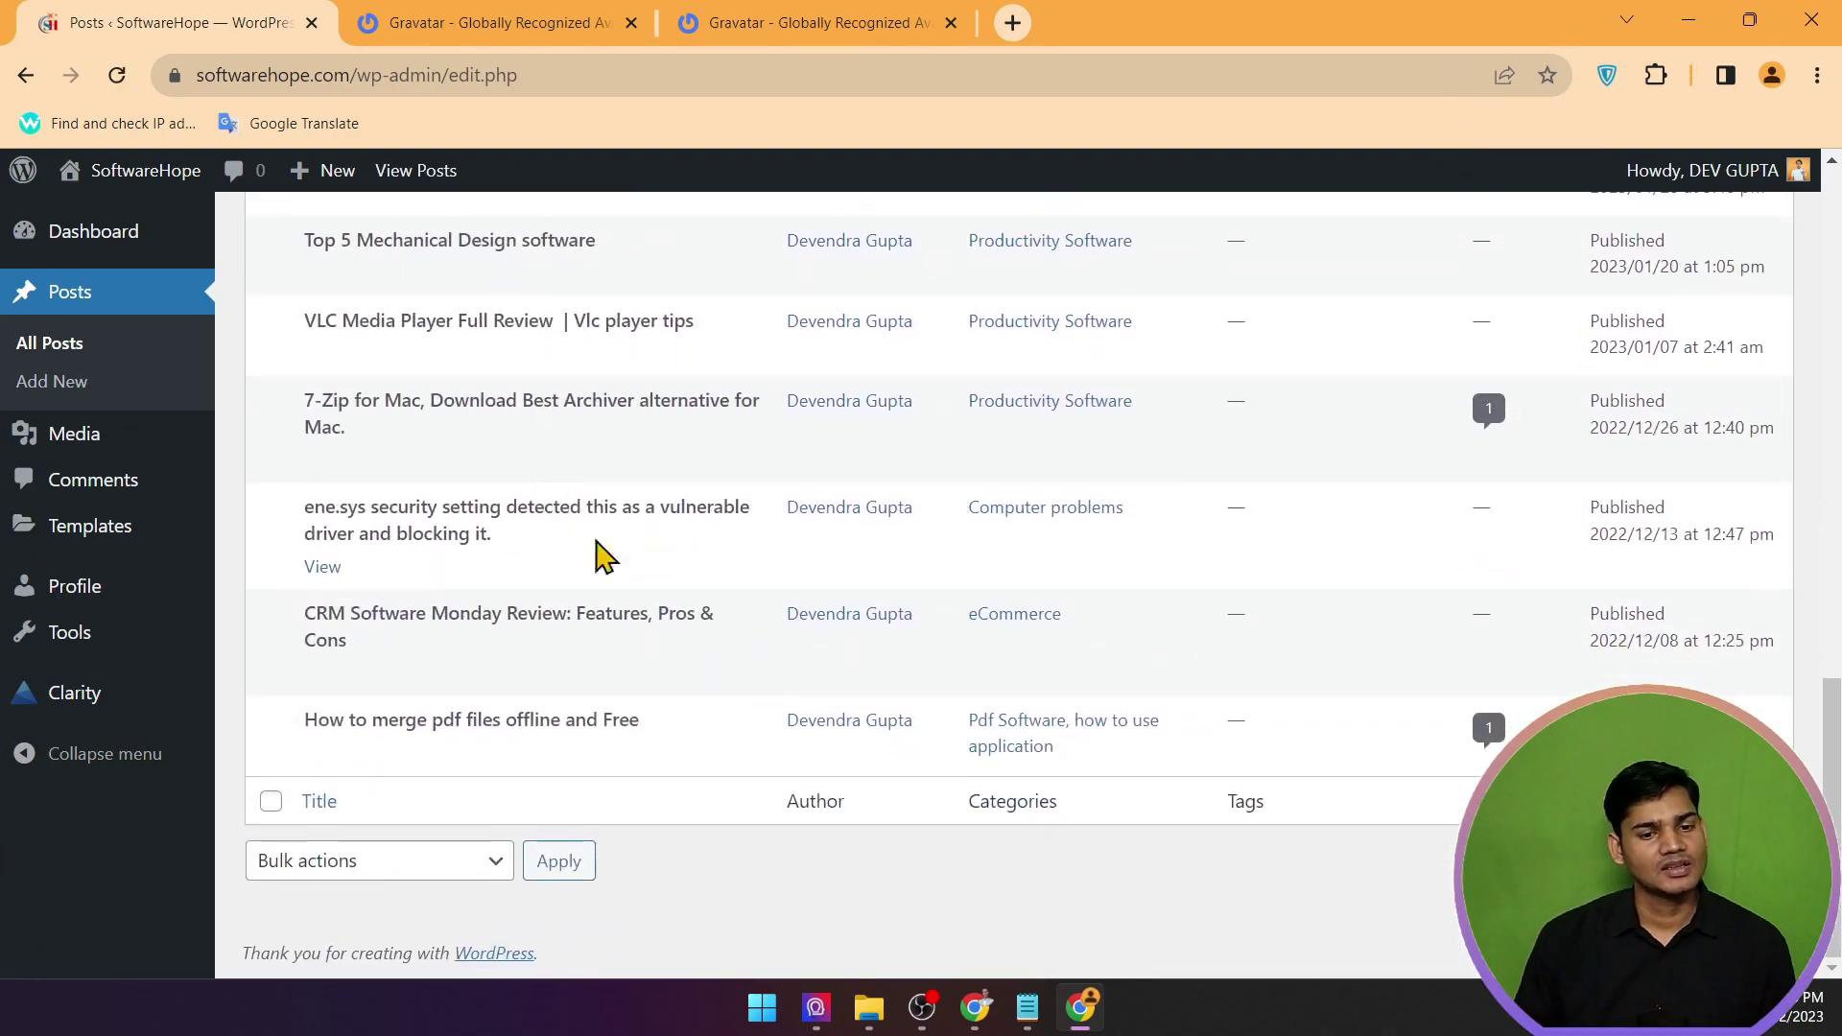
scroll(507, 631, "up", 15)
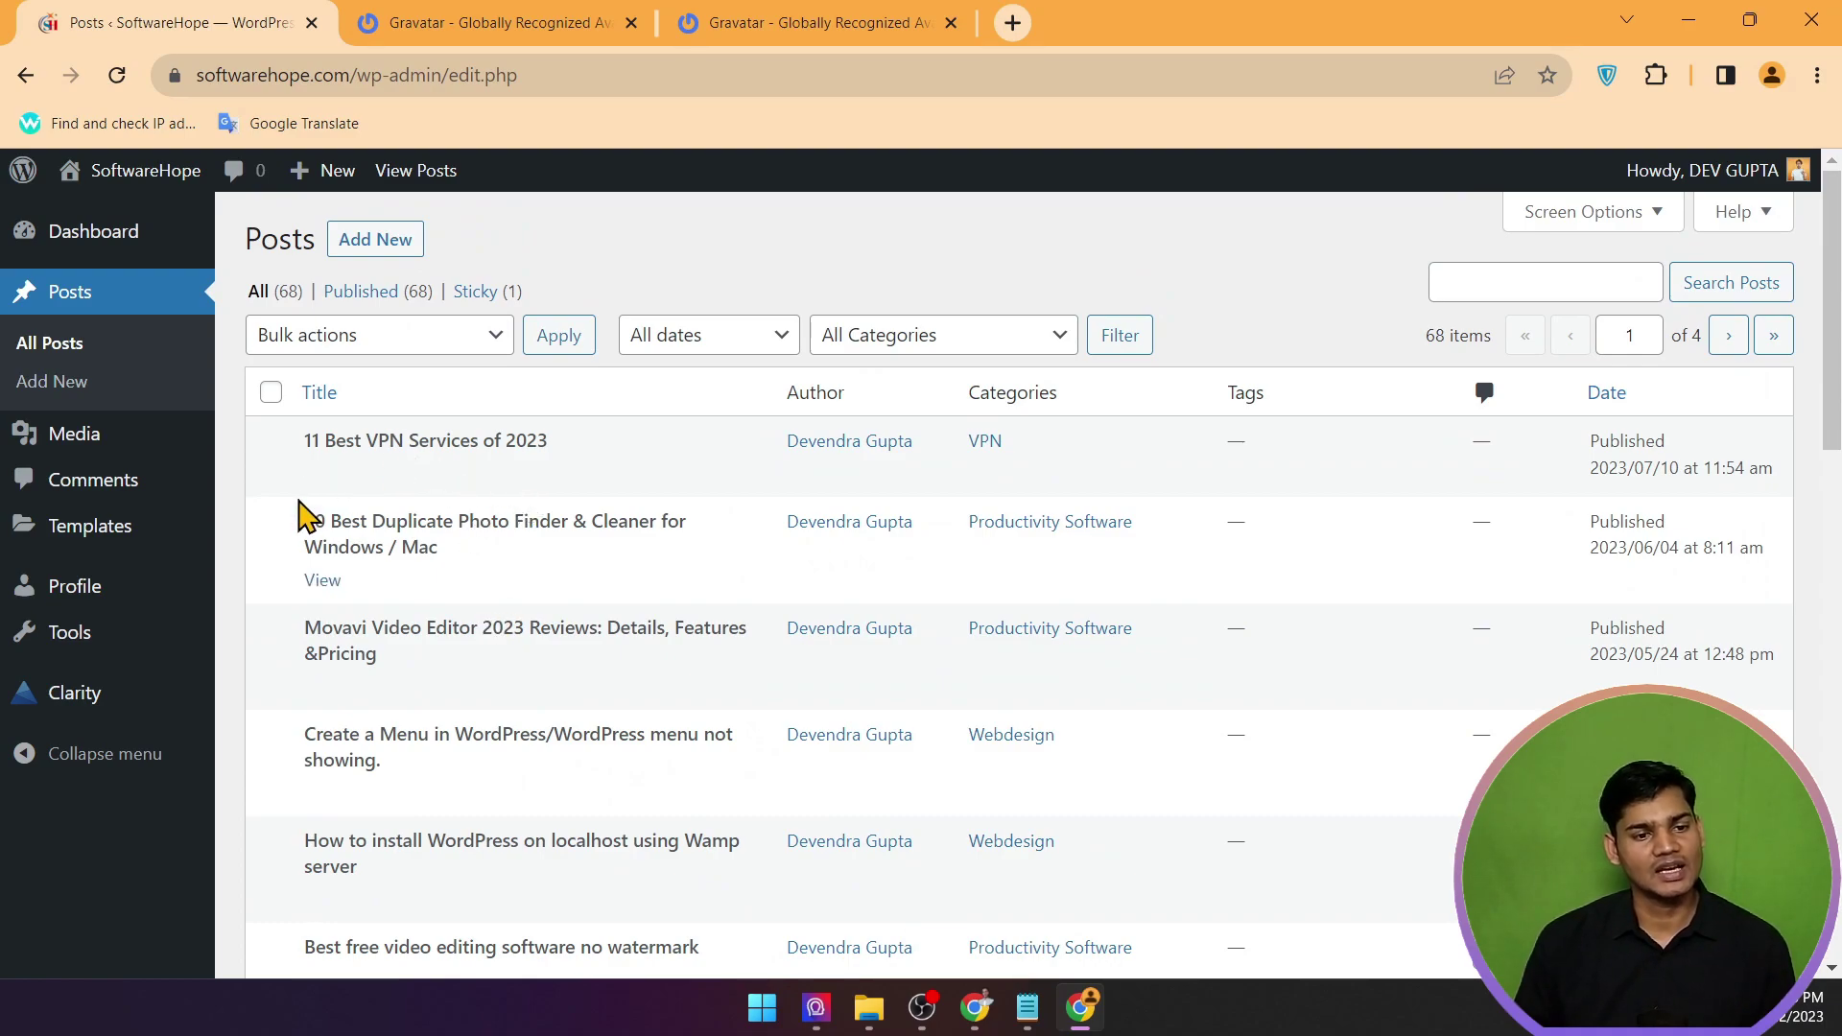
right_click(324, 476)
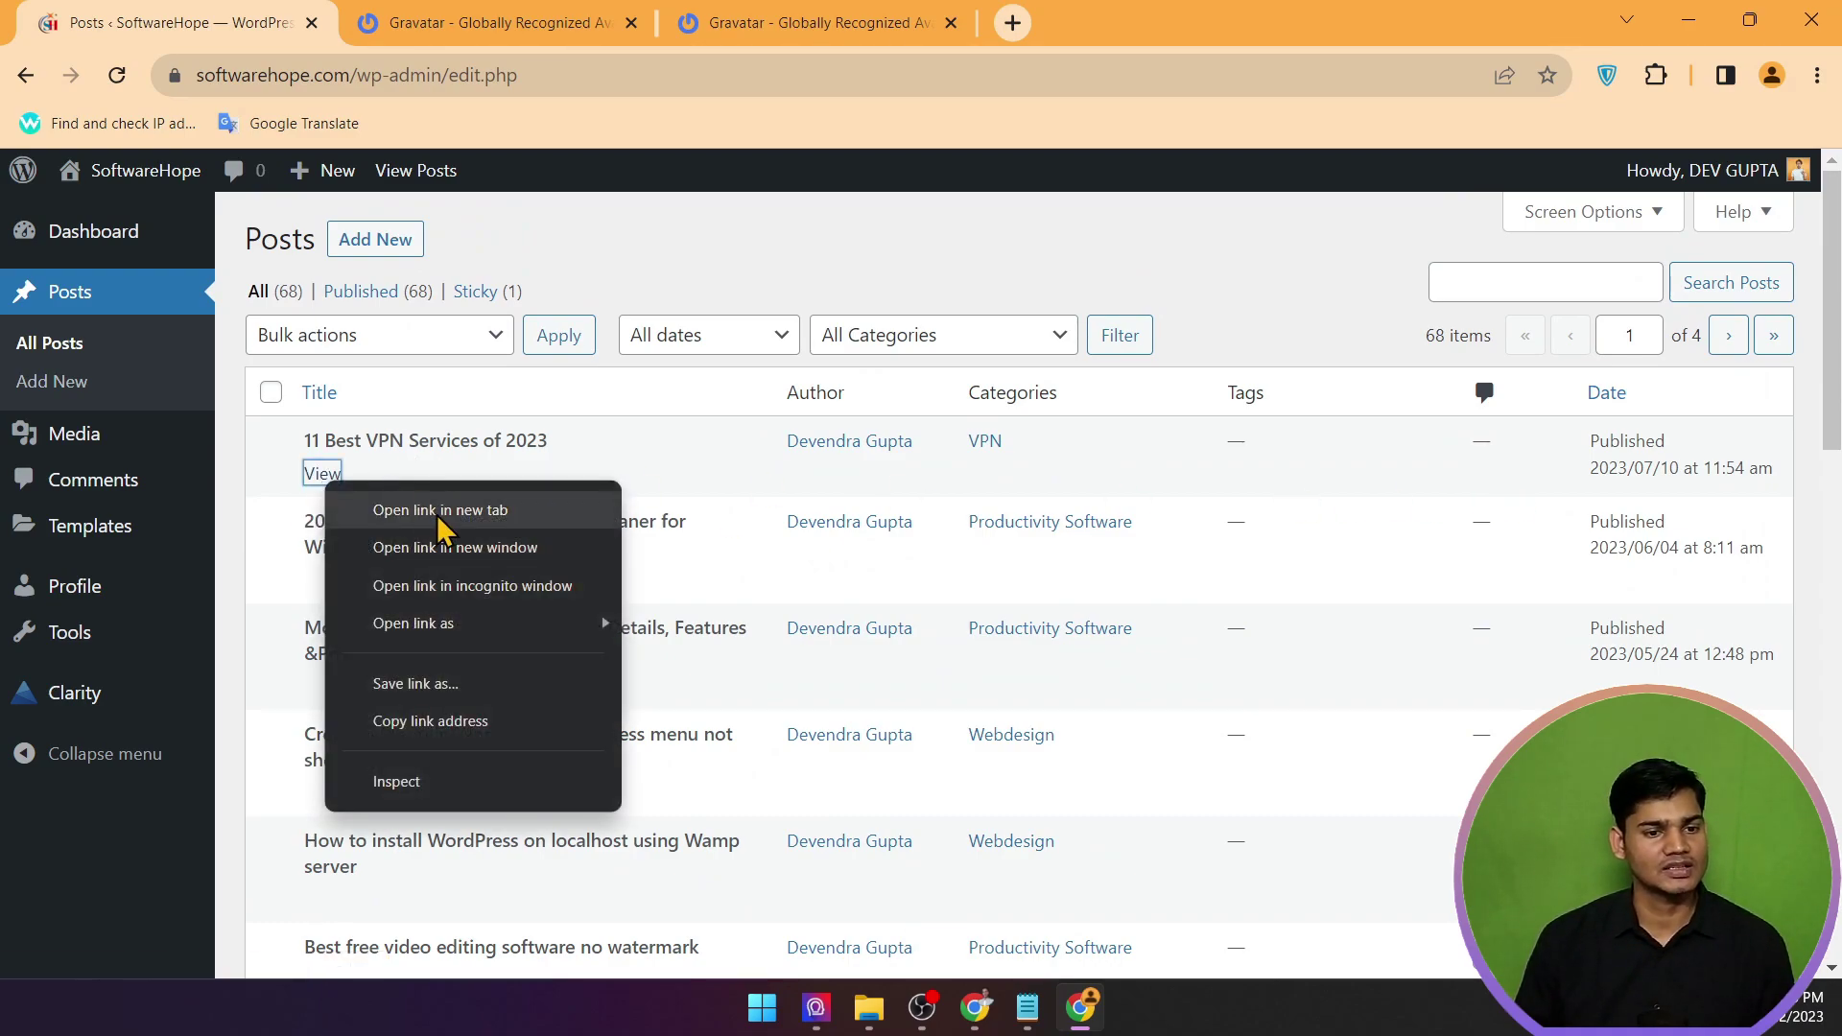